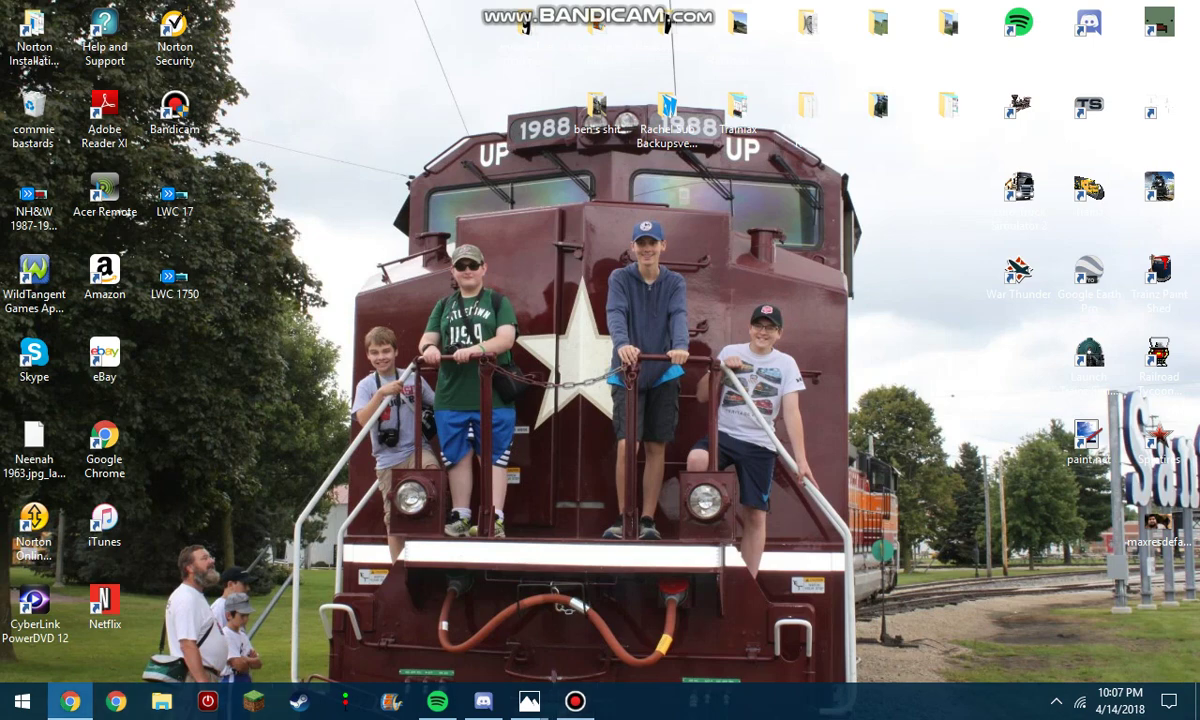
# Switch to Chrome and search YouTube for "trainiax train painting tutorial", looking through the video results
pyautogui.moveTo(70, 700)
pyautogui.click(100, 610)
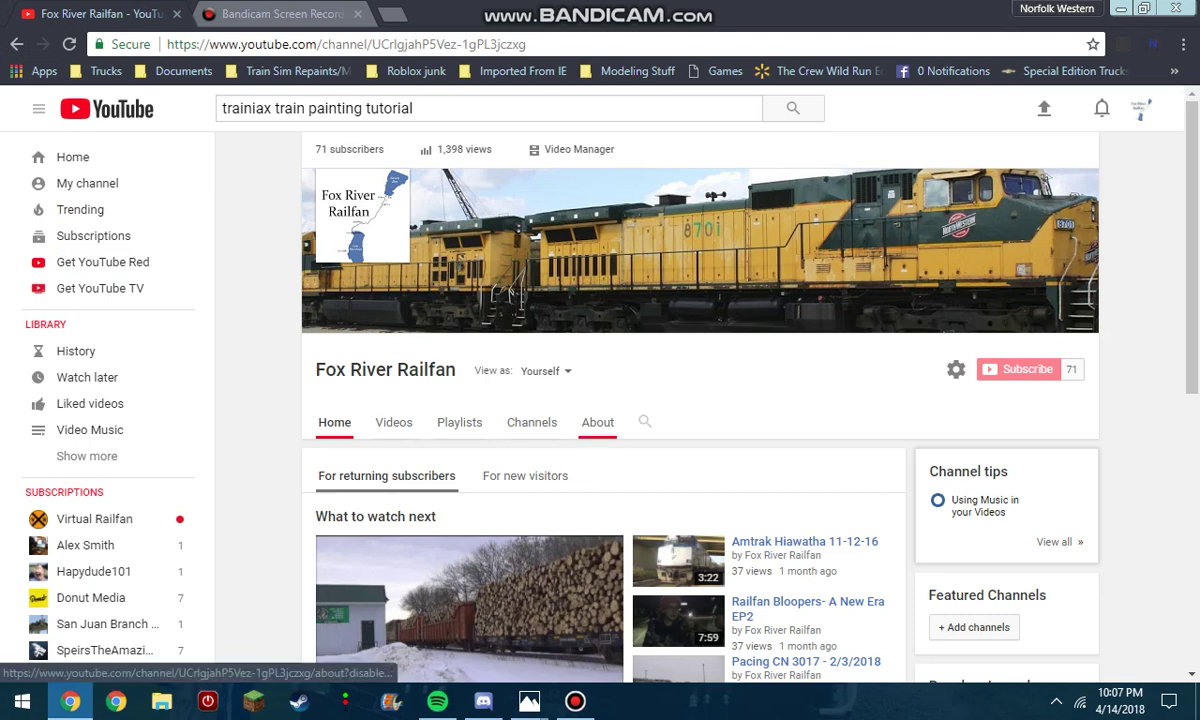
pyautogui.click(793, 108)
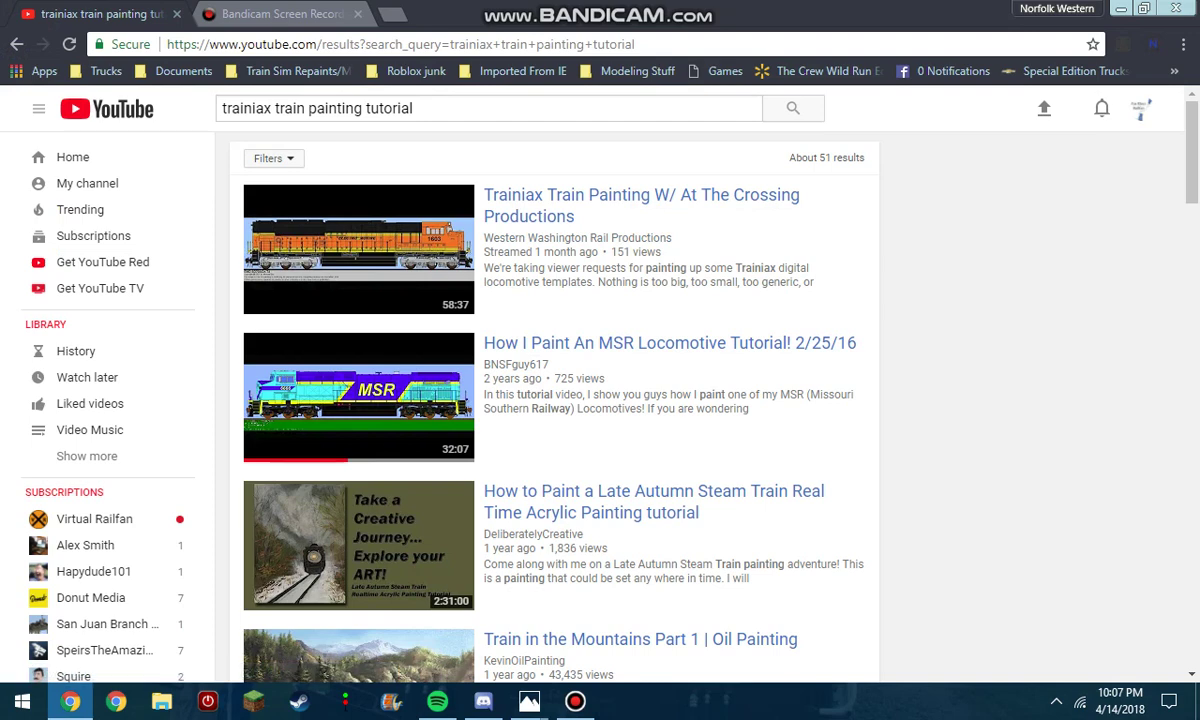
pyautogui.scroll(-2, 550, 400)
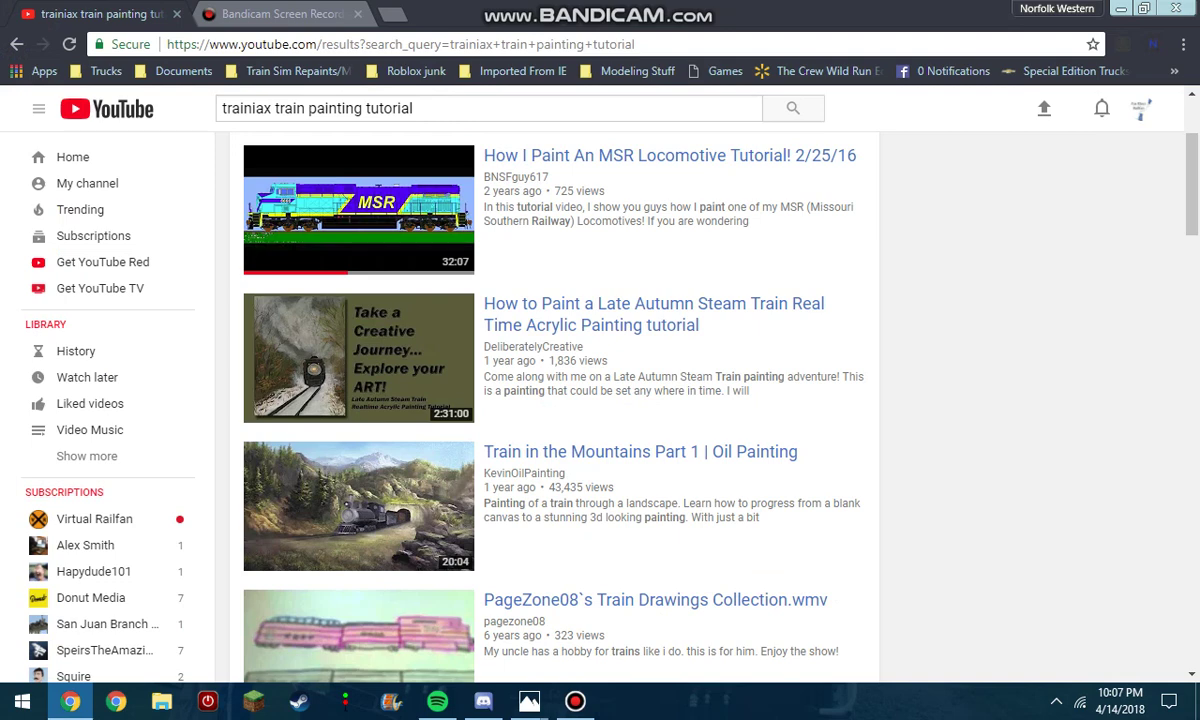
# View the finished LWC 17.png locomotive painting in Photos and minimize it again
pyautogui.moveTo(529, 701)
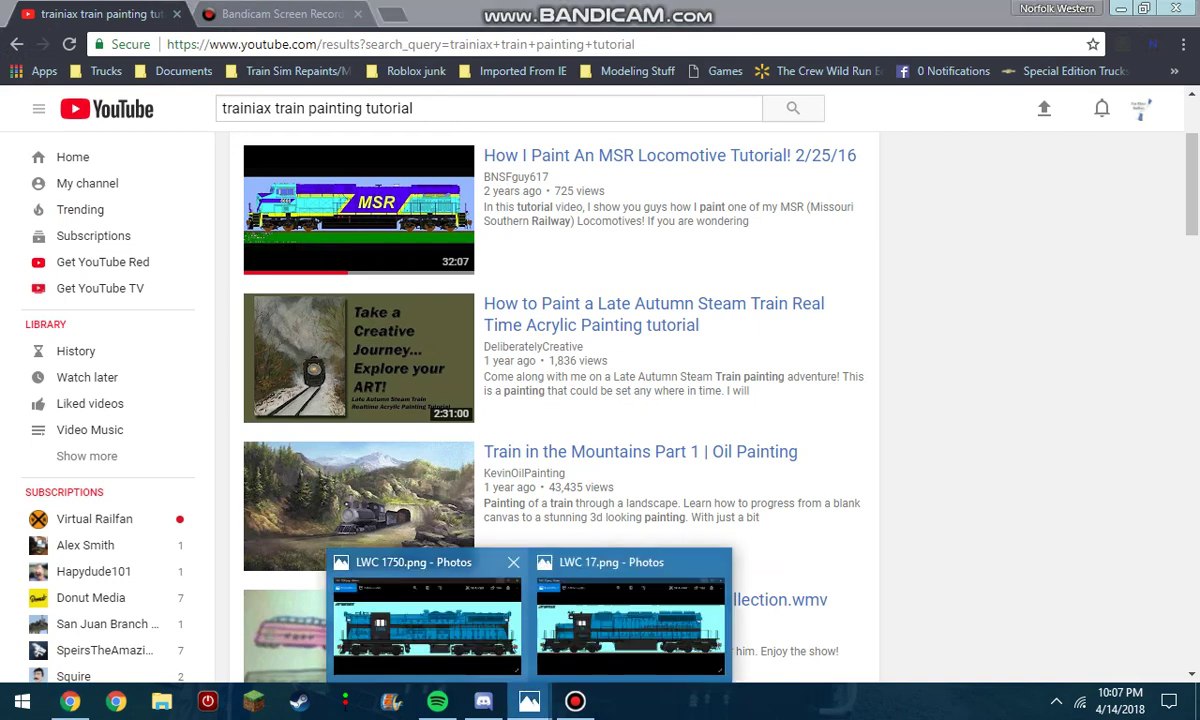
pyautogui.click(423, 622)
pyautogui.click(998, 432)
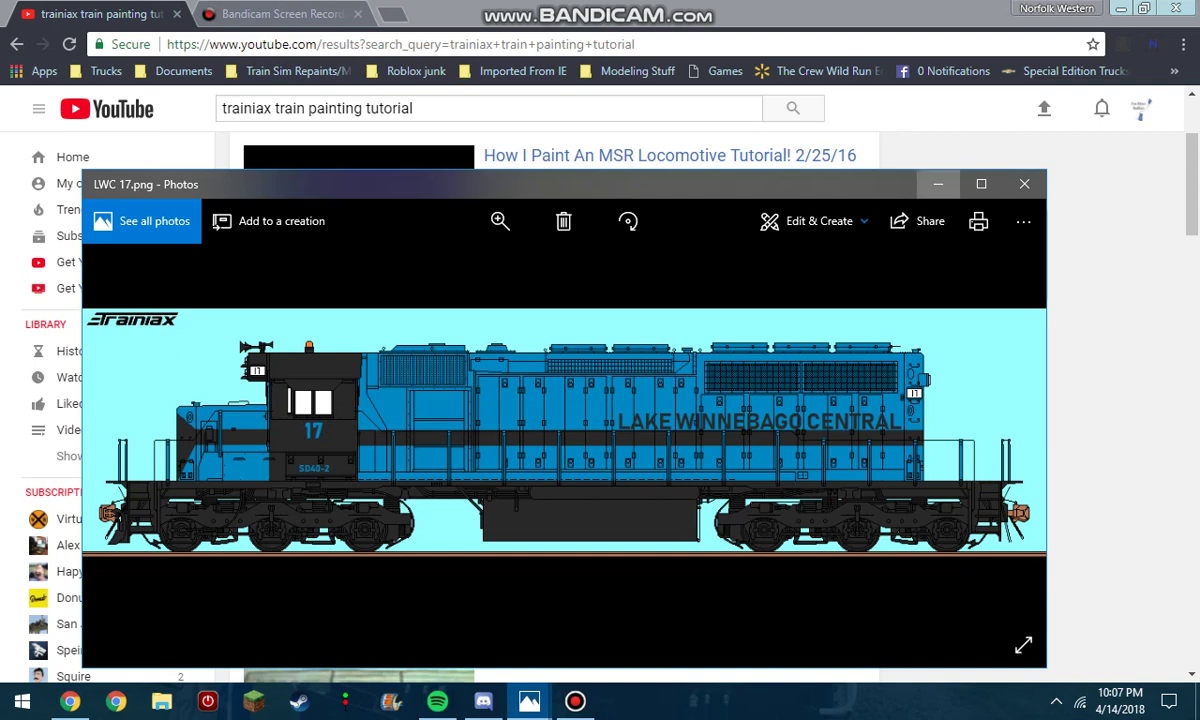
pyautogui.click(938, 184)
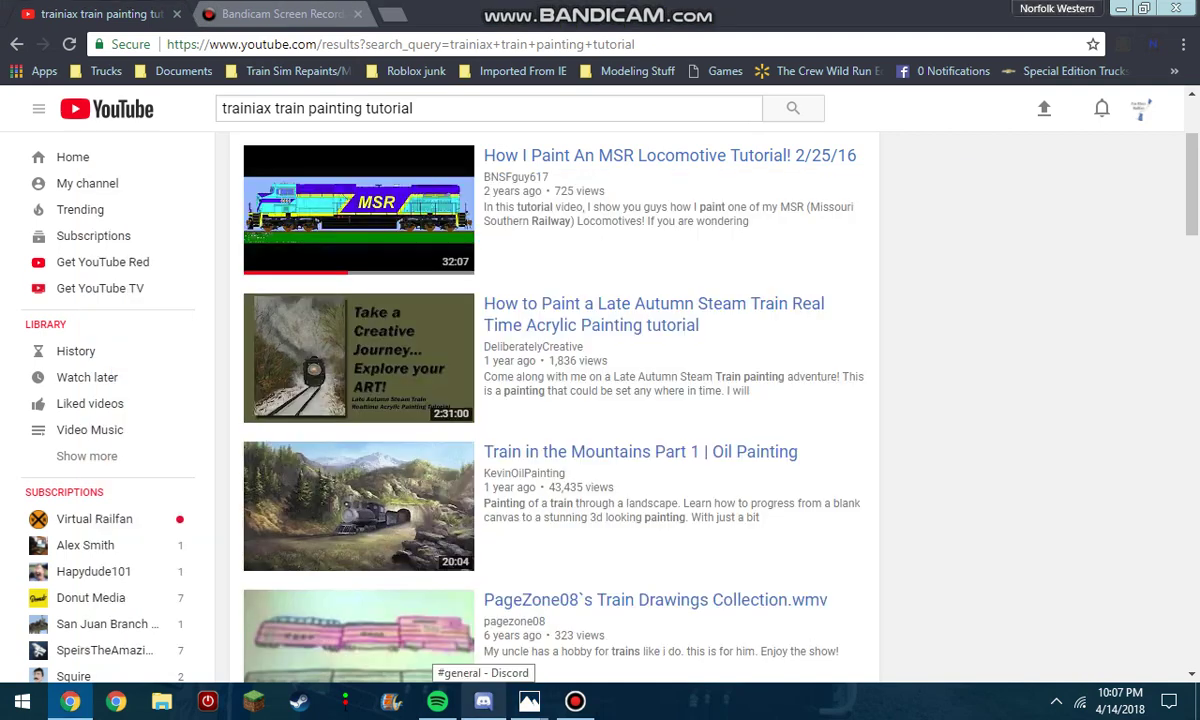
pyautogui.hotkey('ctrl', 't')
pyautogui.write('www.trainiax')
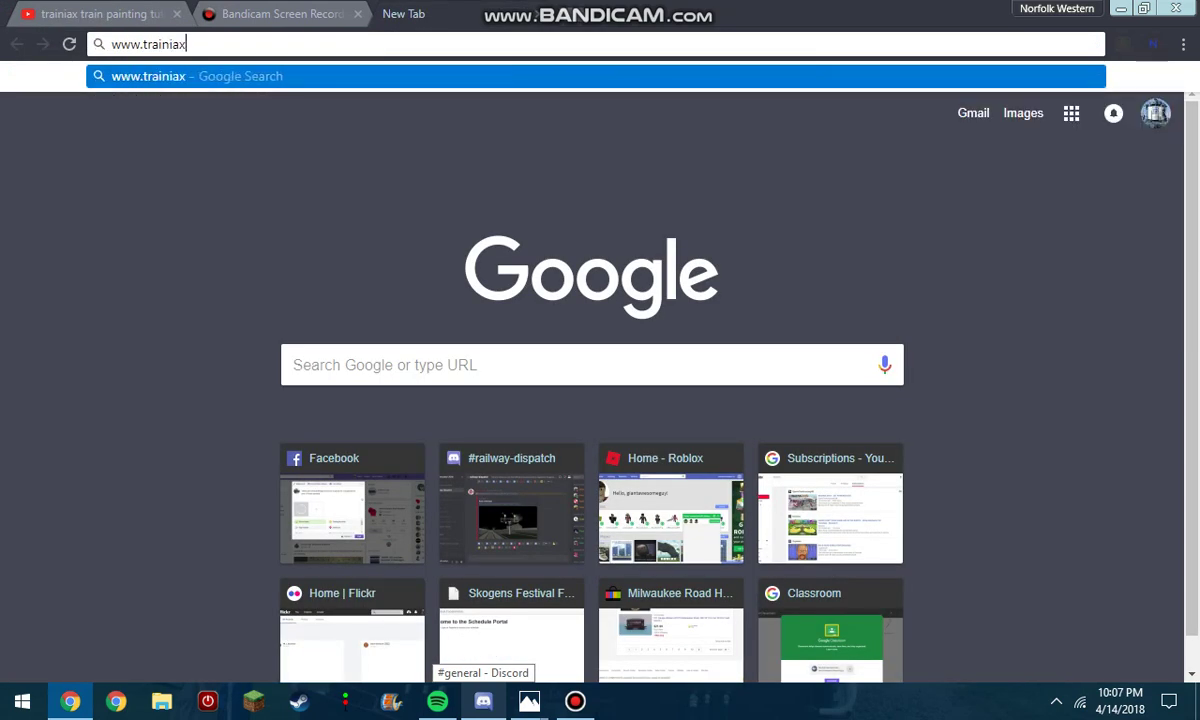
pyautogui.write('.com')
pyautogui.press('Return')
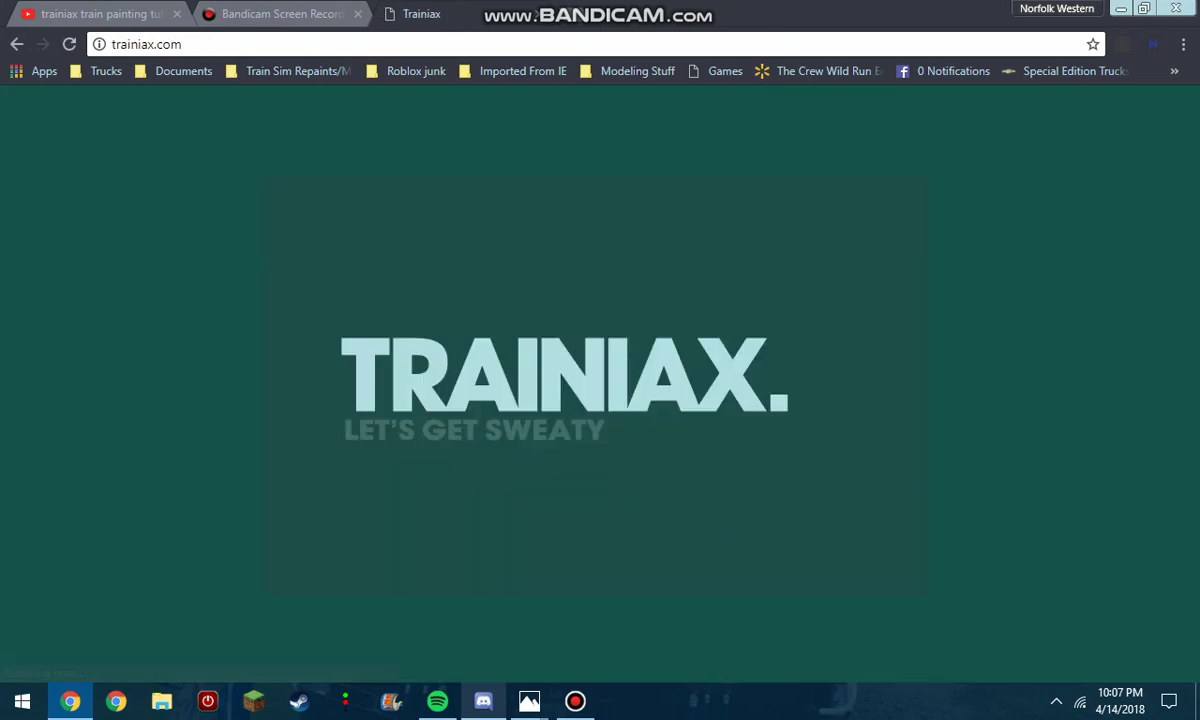
pyautogui.hotkey('ctrl', 't')
pyautogui.click(538, 14)
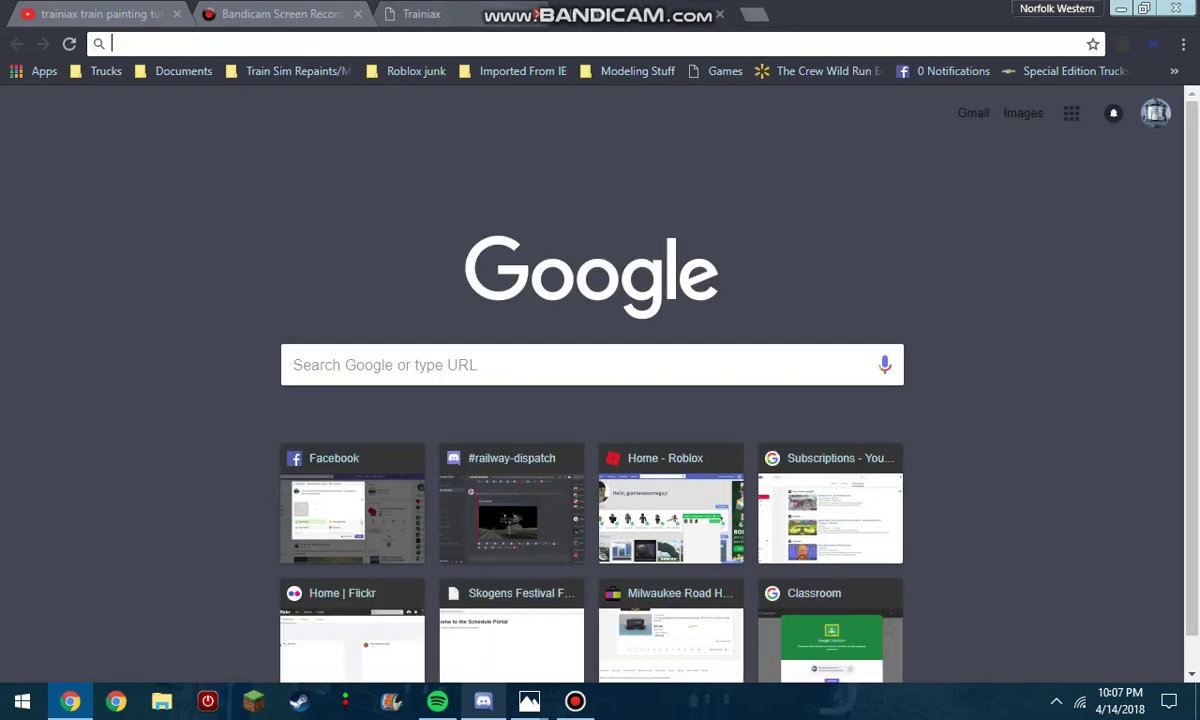
pyautogui.write('trrainiax')
pyautogui.press('Return')
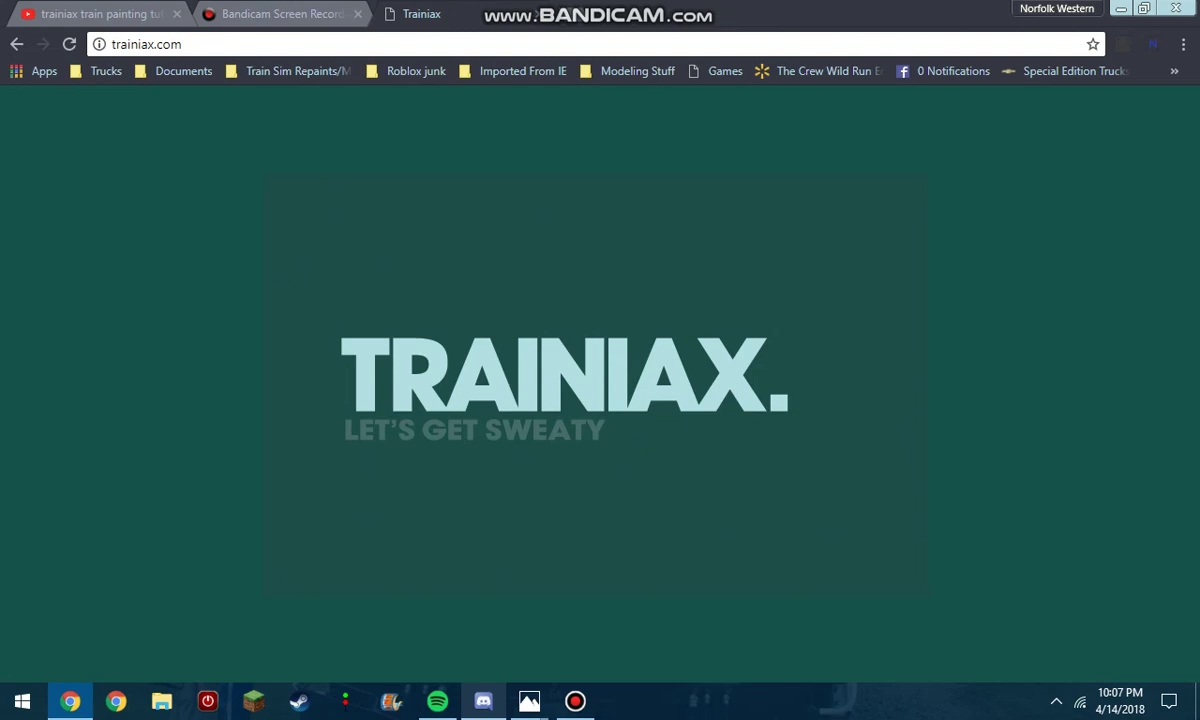
pyautogui.hotkey('alt', 'Left')
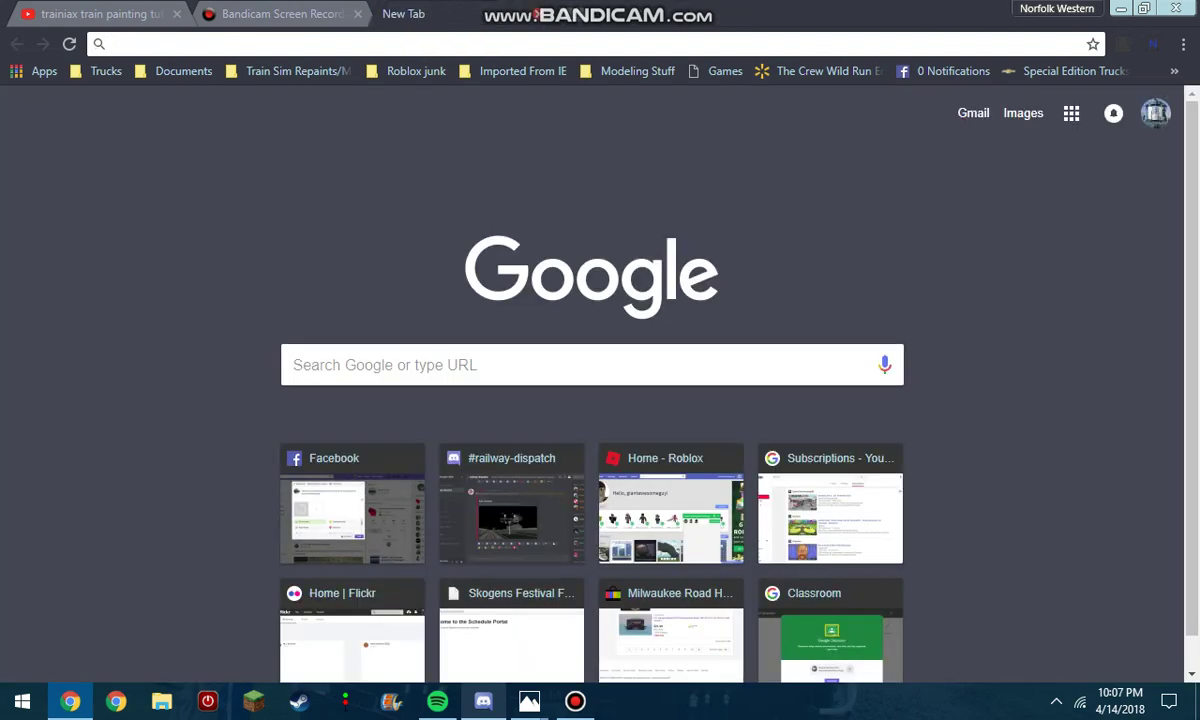
# Search Google for "trainiax" and open the trainiax.net home page from the results
pyautogui.write('trainiax')
pyautogui.press('Delete')
pyautogui.press('Return')
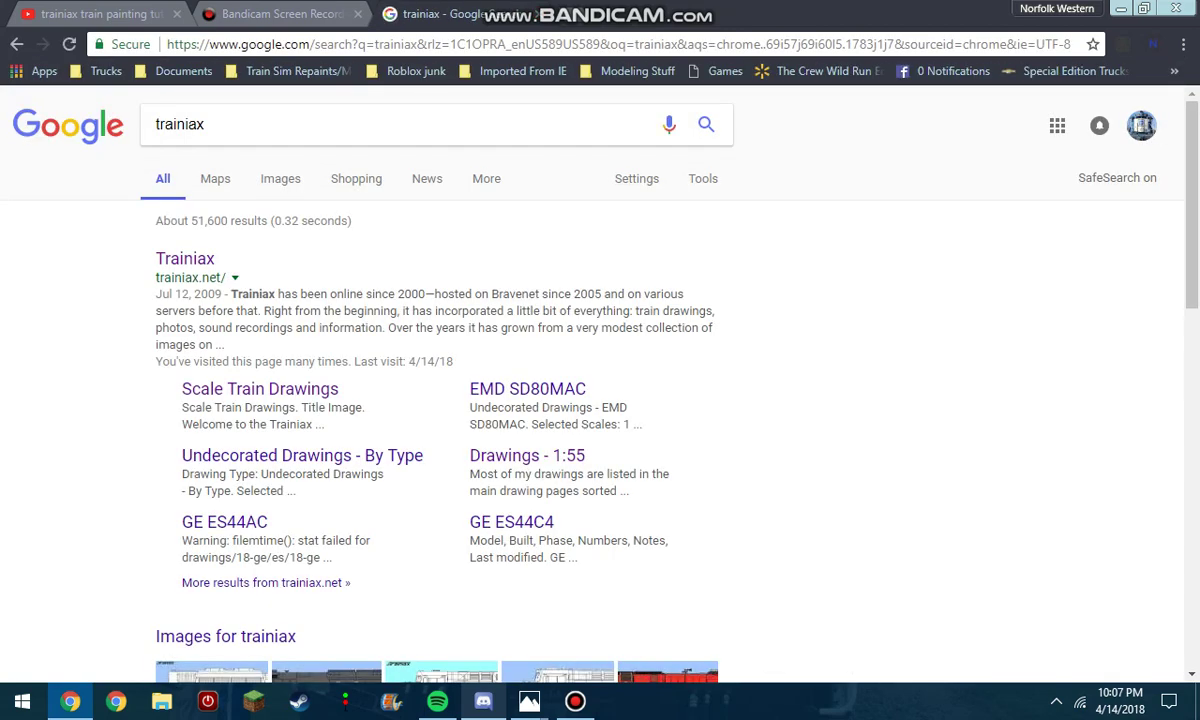
pyautogui.moveTo(800, 400); pyautogui.dragTo(160, 258)
pyautogui.click(185, 258)
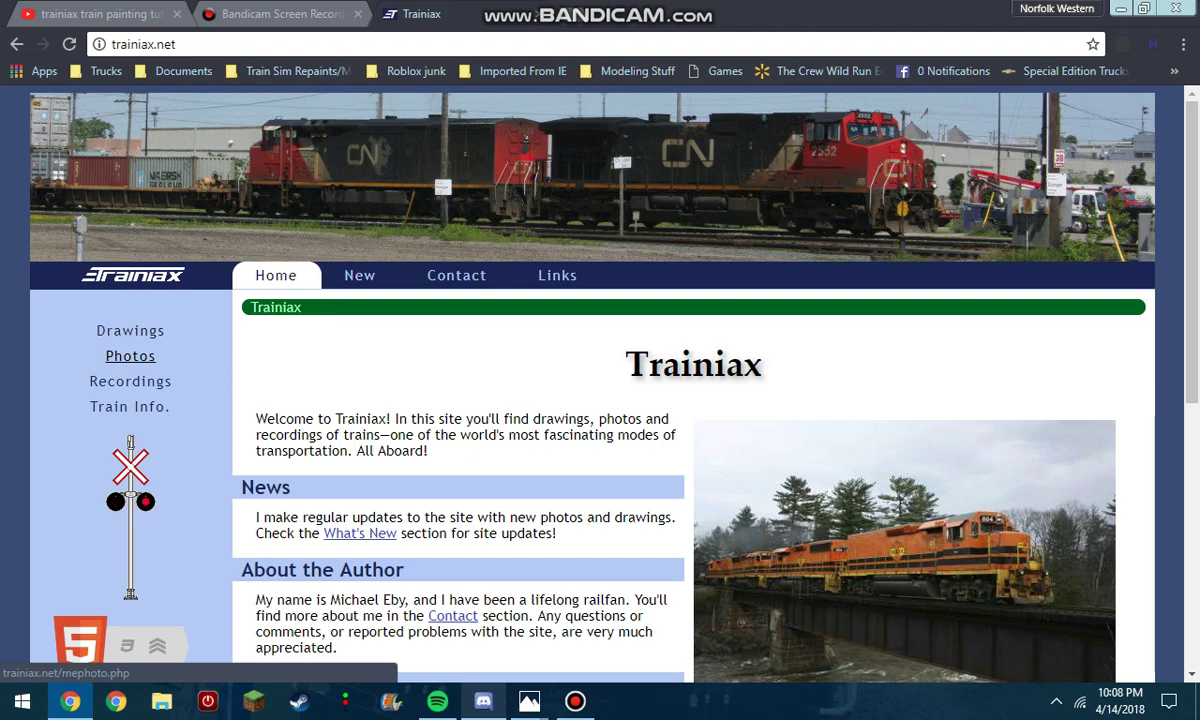
# Go to the site's Drawings page and open the Undecorated - By Type list
pyautogui.click(130, 330)
pyautogui.scroll(-8, 130, 330)
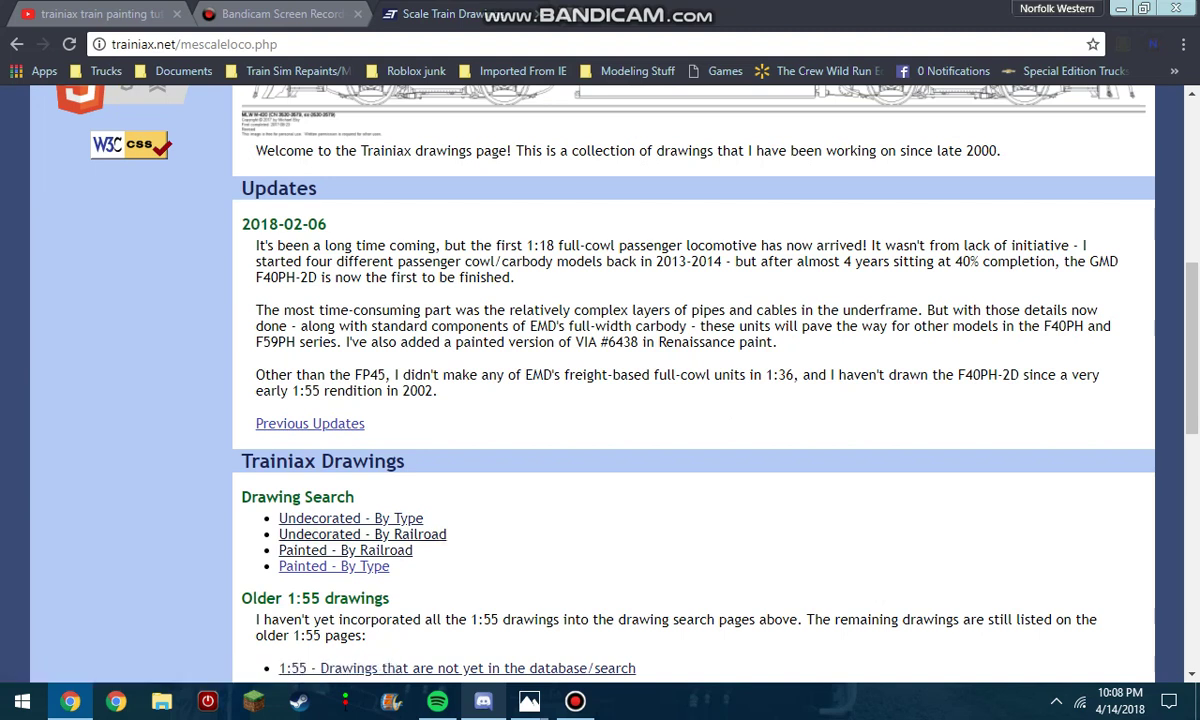
pyautogui.click(351, 518)
# Look through the undecorated locomotive models listed by builder, from ALCO and EMD down to GE, GMD, MLW and NRE
pyautogui.scroll(-3, 600, 400)
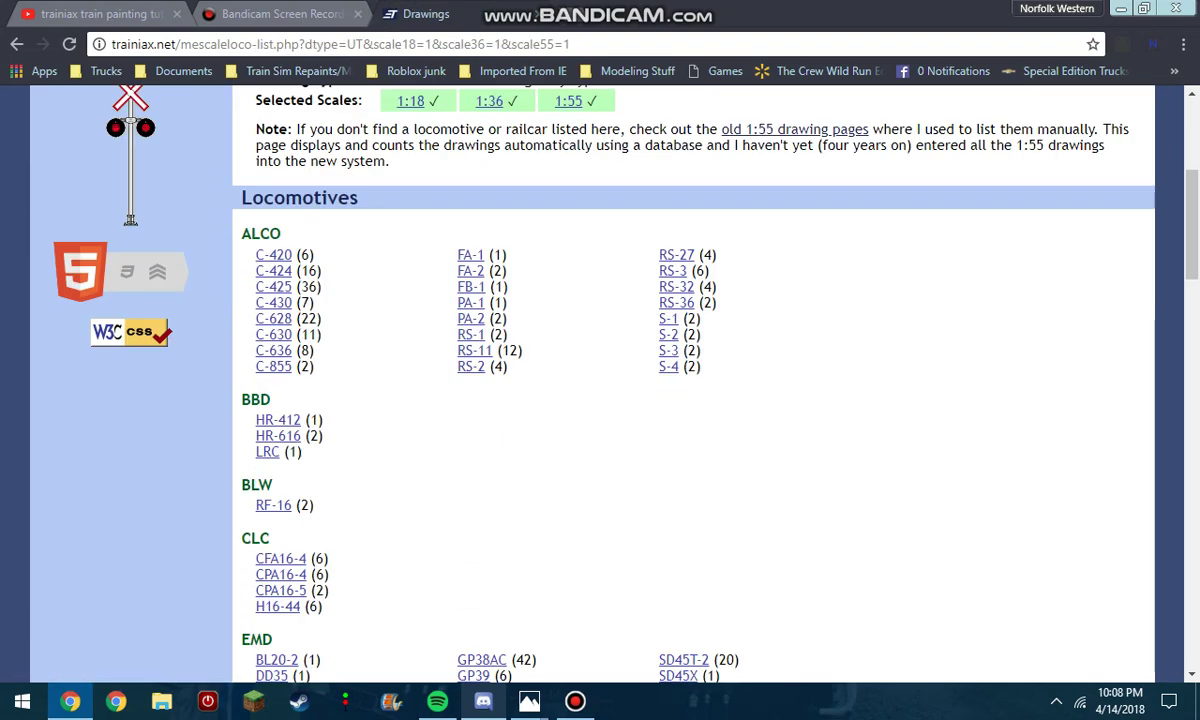
pyautogui.scroll(-6, 690, 400)
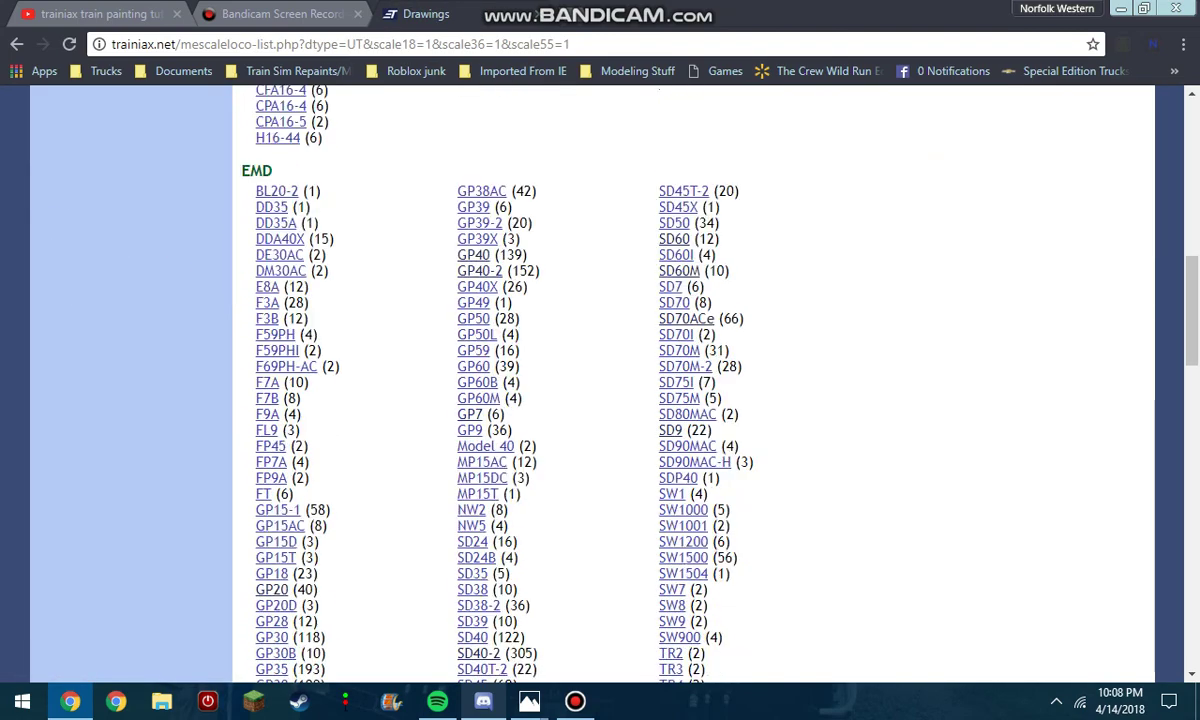
pyautogui.scroll(2, 690, 400)
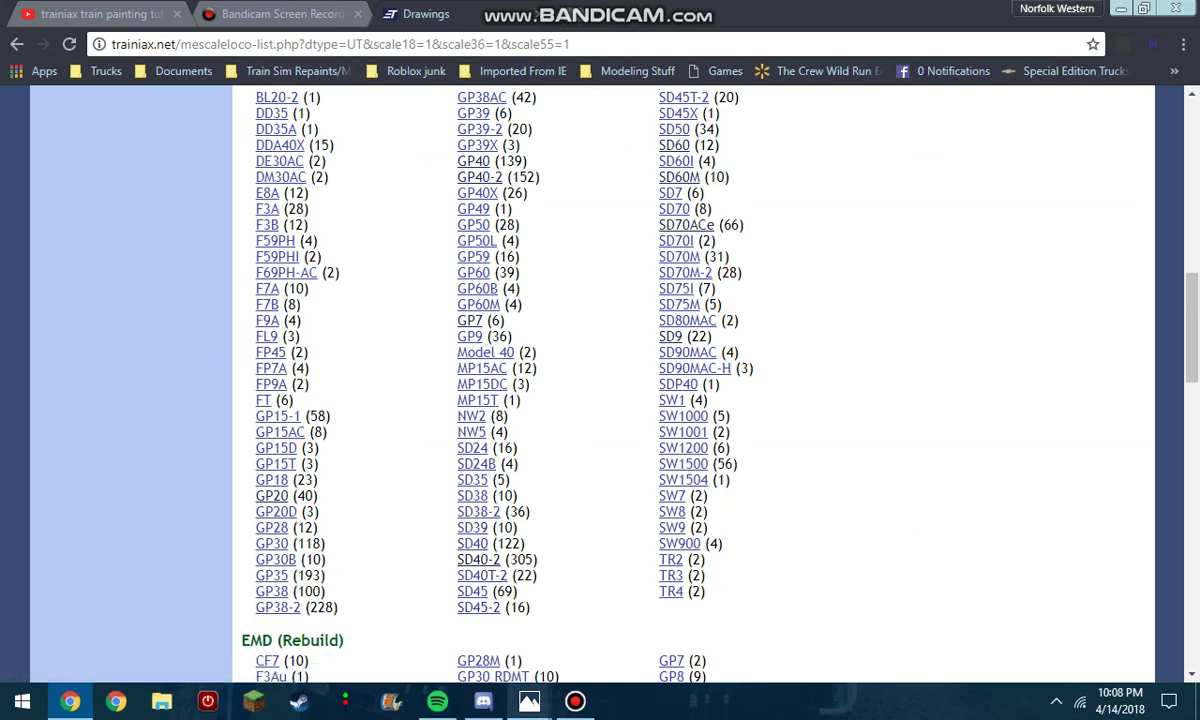
pyautogui.scroll(-9, 690, 400)
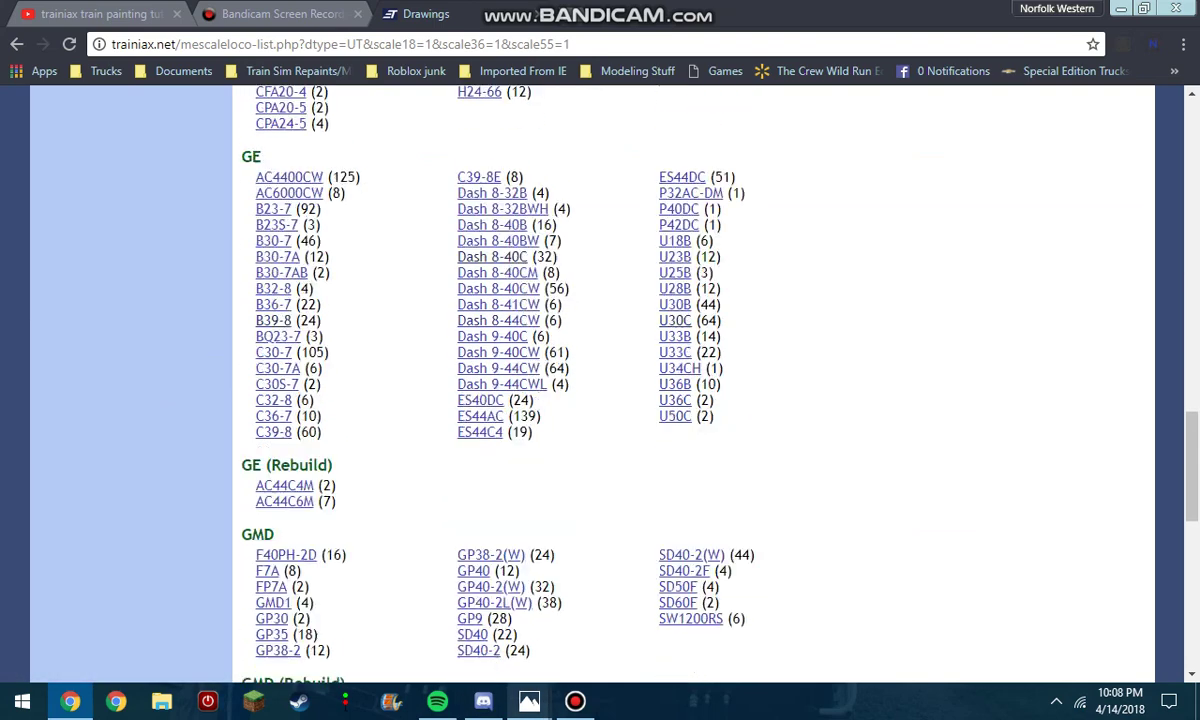
pyautogui.scroll(-5, 690, 400)
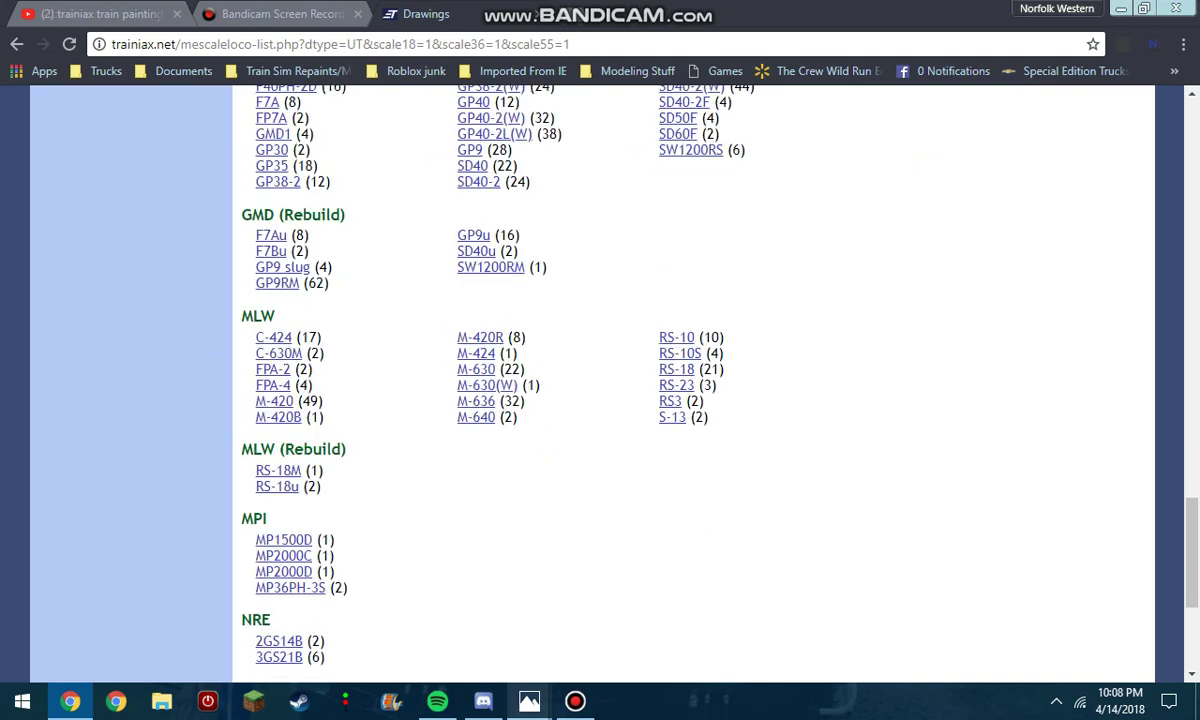
pyautogui.scroll(-3, 690, 400)
pyautogui.scroll(16, 690, 400)
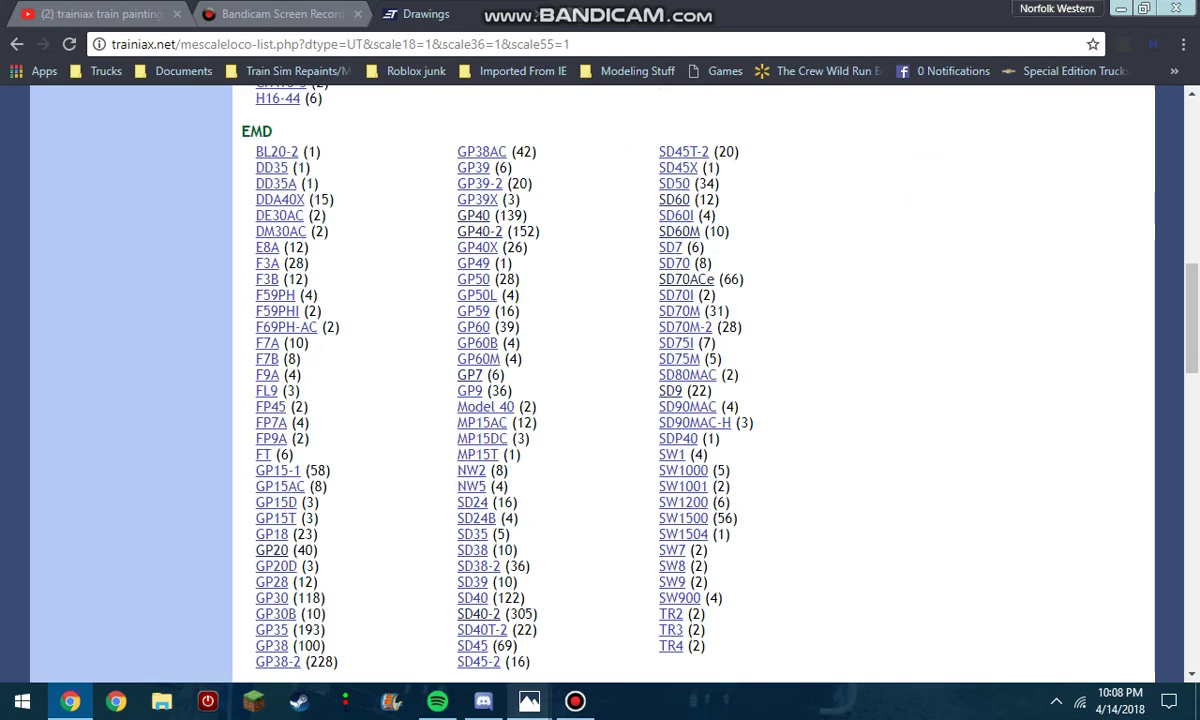
pyautogui.scroll(6, 673, 293)
pyautogui.scroll(-5, 673, 293)
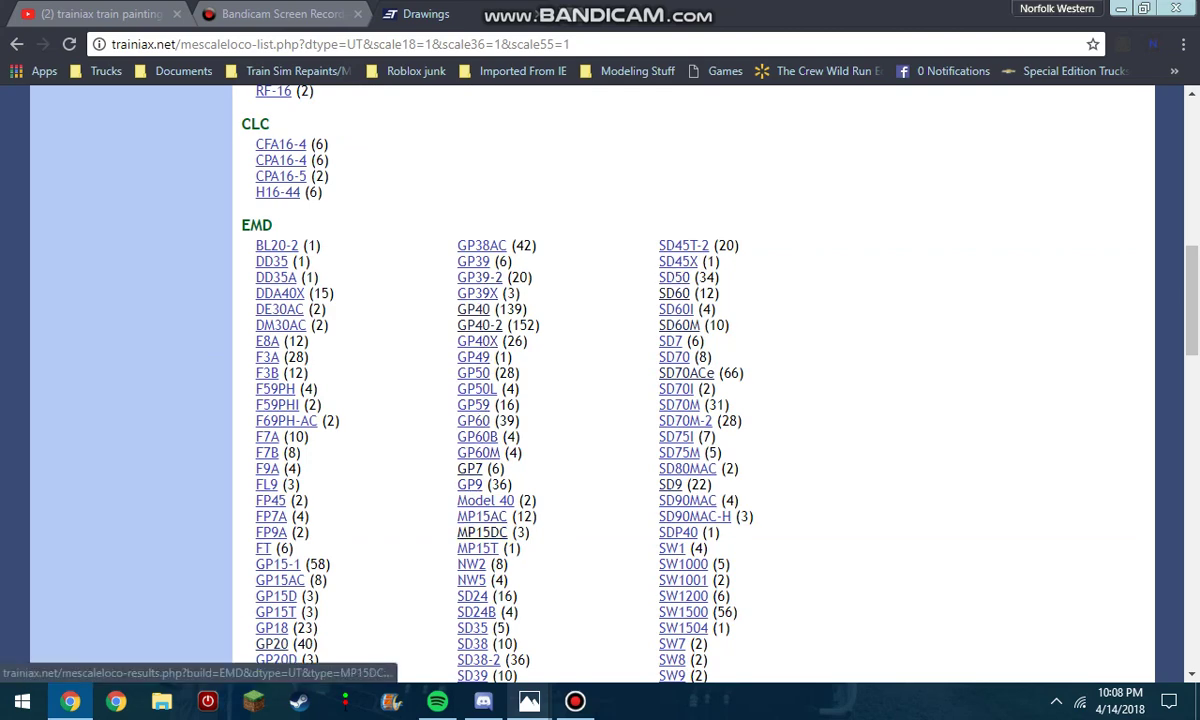
# Open the EMD MP15T undecorated drawings page and review its 1:18, 1:36 and 1:55 scale selections
pyautogui.click(477, 548)
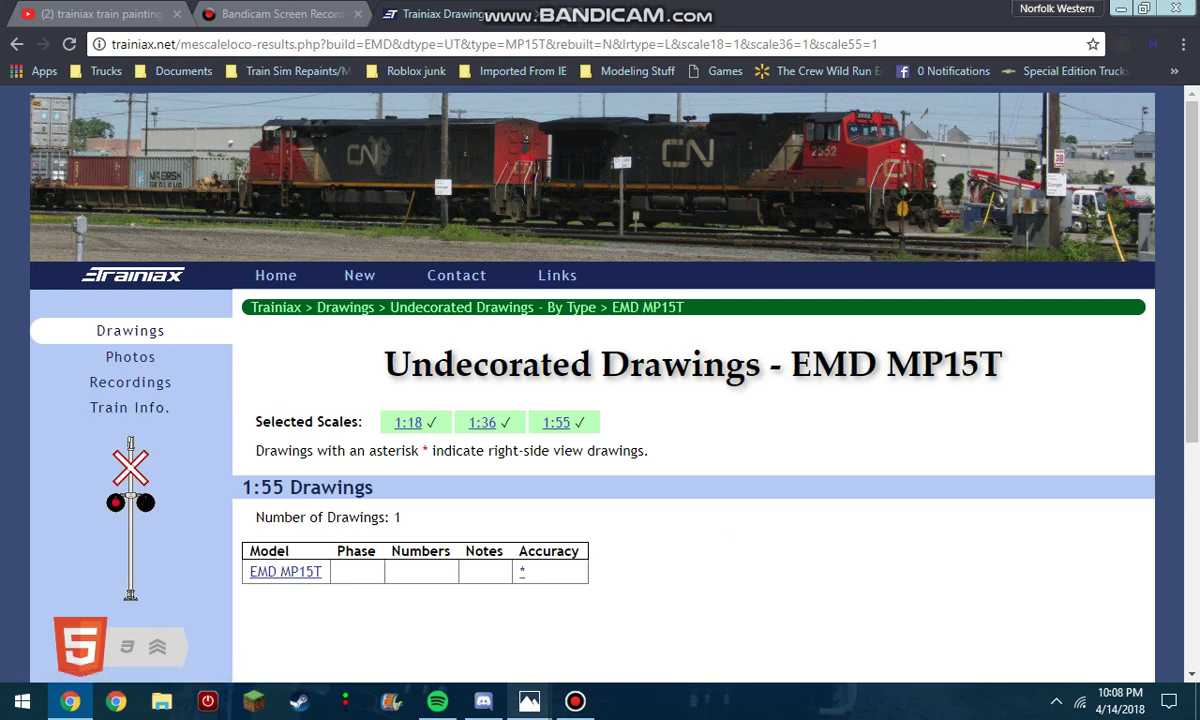
pyautogui.moveTo(428, 423); pyautogui.dragTo(391, 423)
pyautogui.moveTo(468, 422); pyautogui.dragTo(576, 423)
pyautogui.click(520, 432)
pyautogui.click(590, 430)
# Return to the Undecorated - By Type list through the Drawings page and open the ALCO C-420 phase 1 drawing without dynamic brakes
pyautogui.click(130, 331)
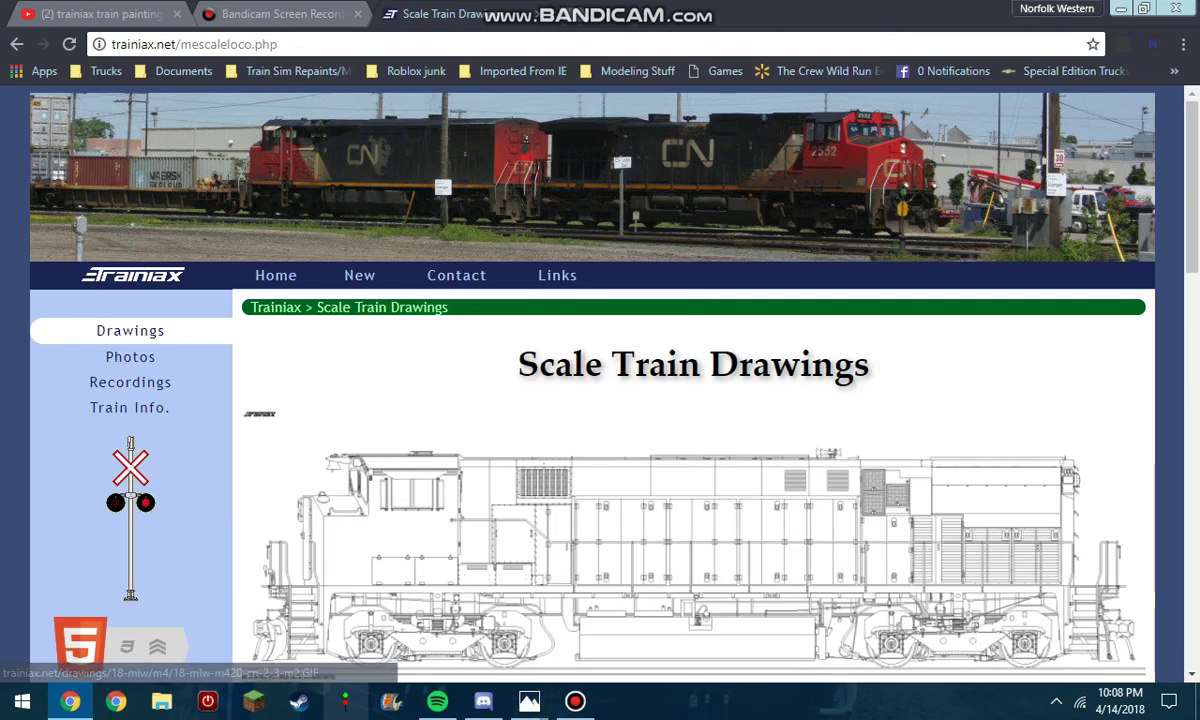
pyautogui.scroll(-6, 360, 445)
pyautogui.click(351, 424)
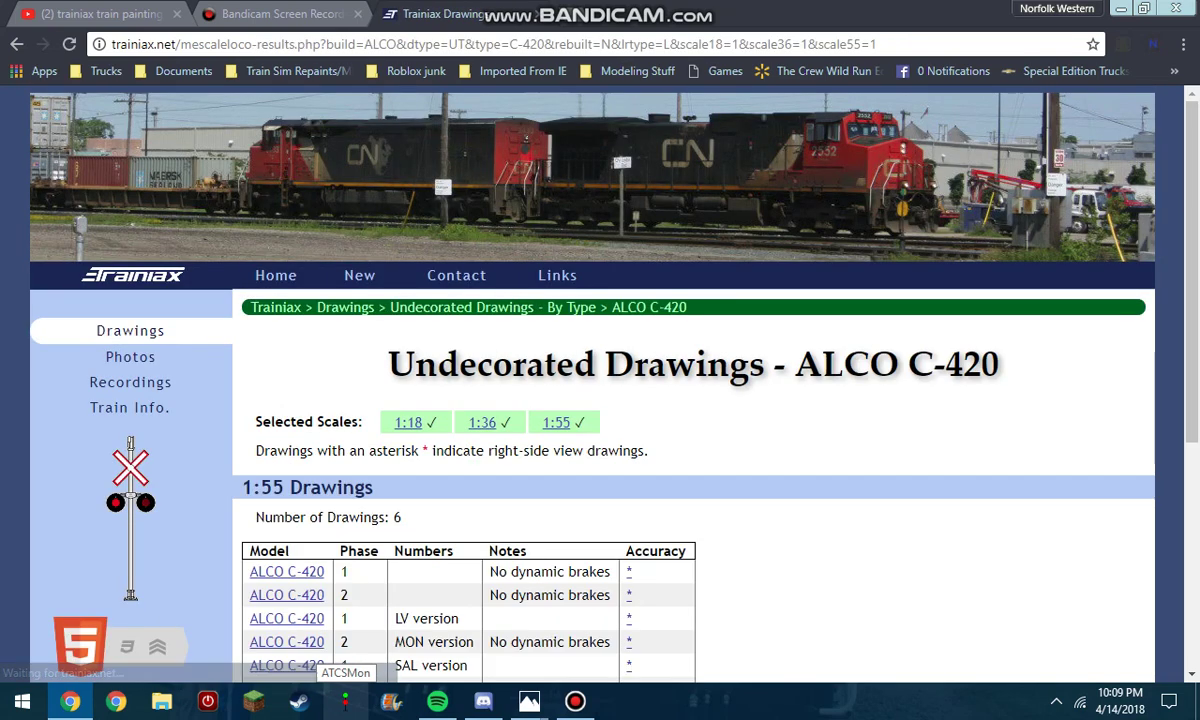
pyautogui.click(287, 571)
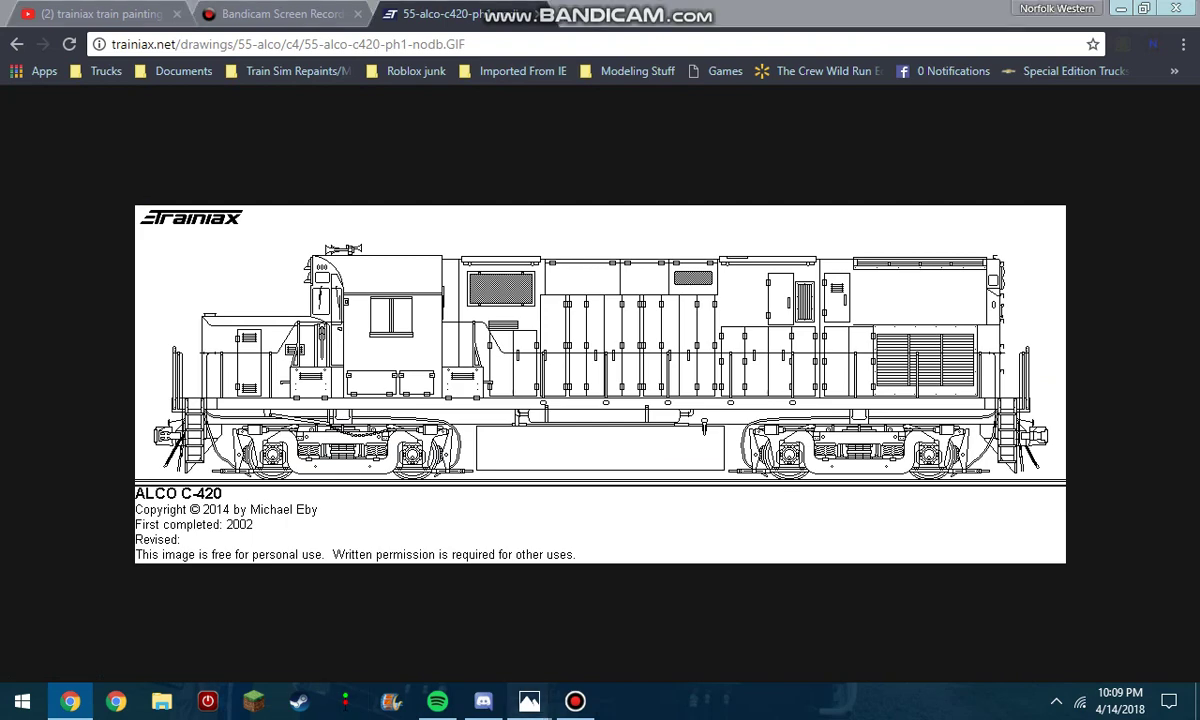
# Compare the blank drawing with LWC 17.png in Photos, and return to the Undecorated - By Type list in Chrome
pyautogui.click(529, 700)
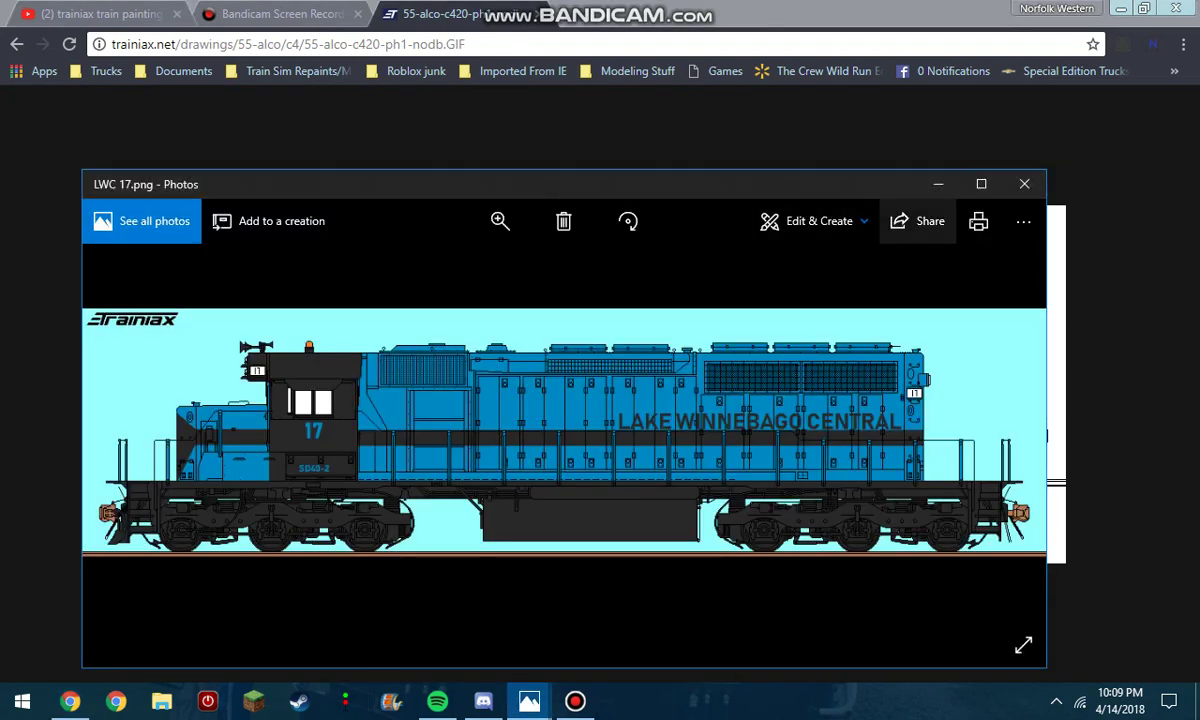
pyautogui.click(938, 184)
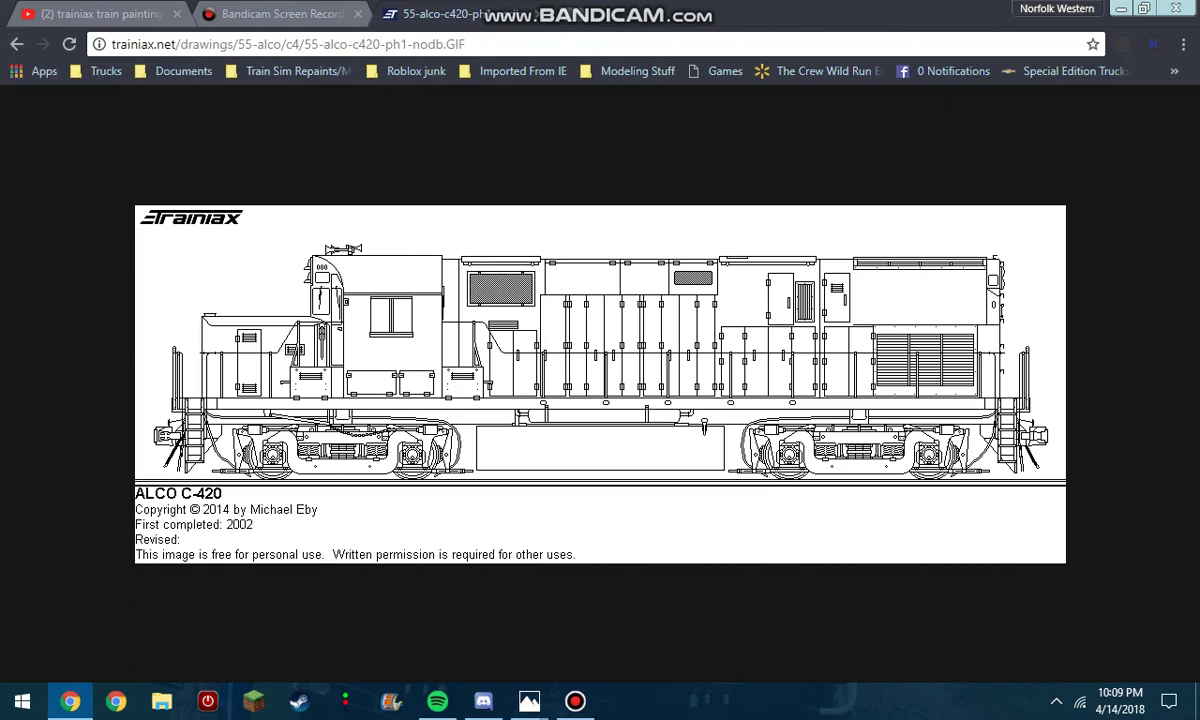
pyautogui.click(16, 44)
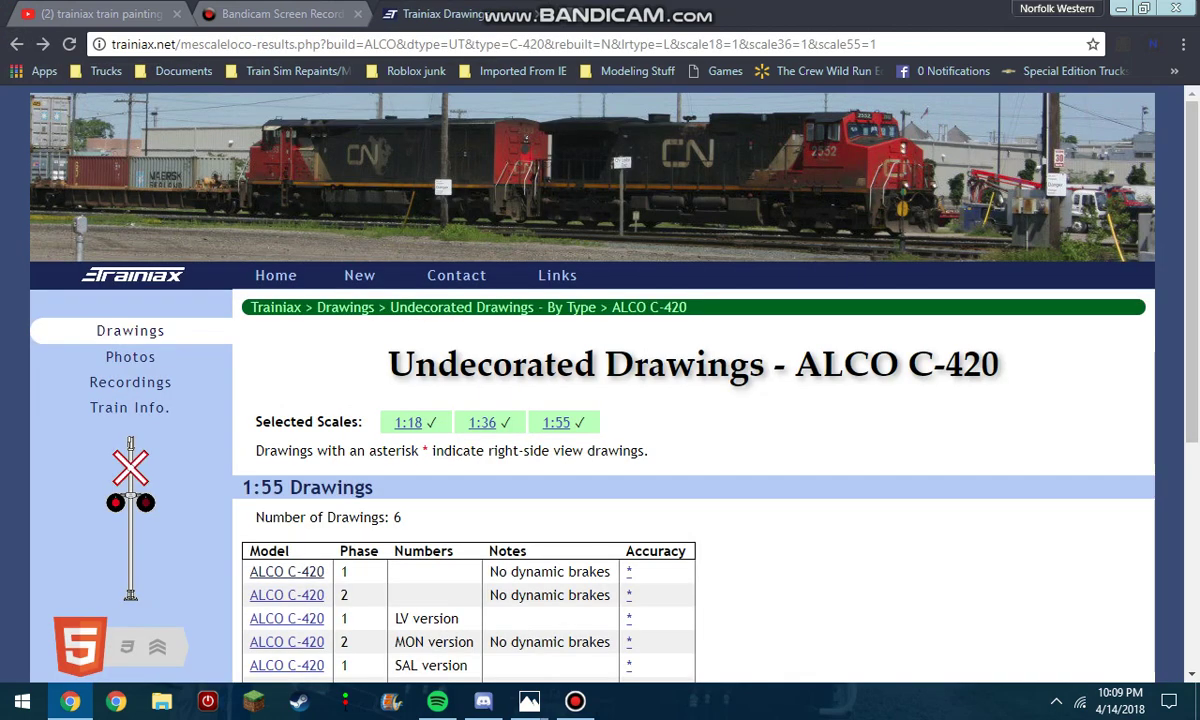
pyautogui.click(16, 44)
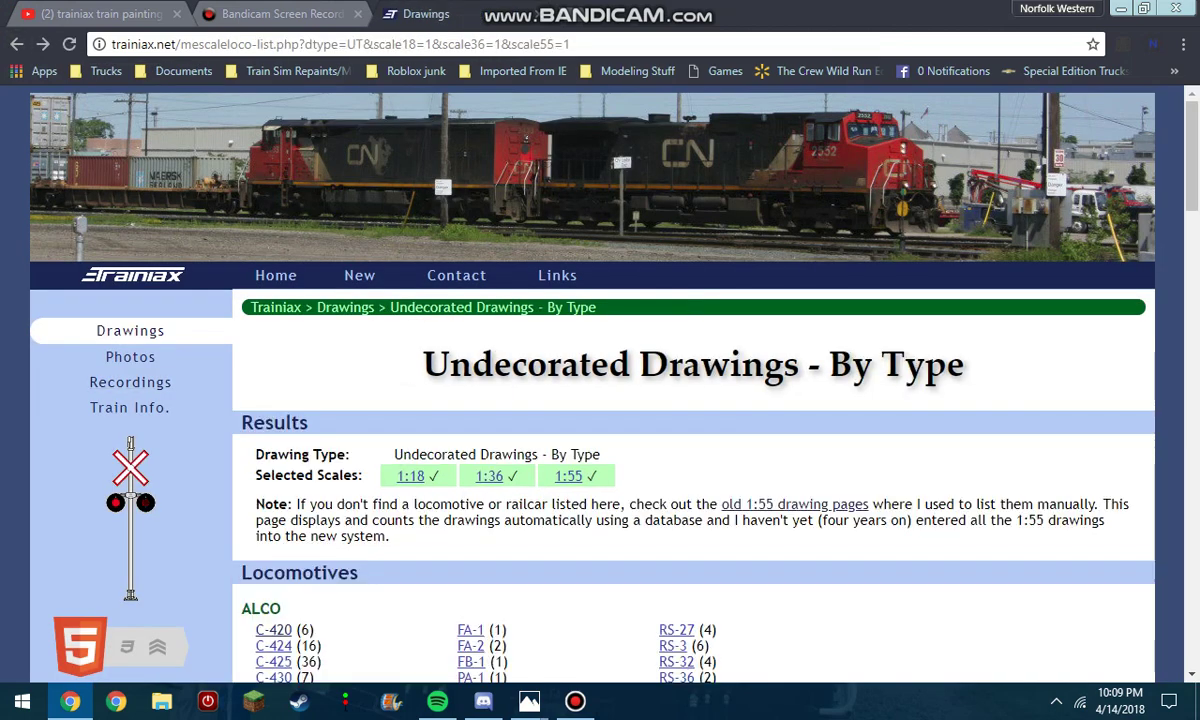
# Check the EMD DD35 entry in the undecorated list and go back to the list
pyautogui.scroll(-7, 272, 396)
pyautogui.click(271, 394)
pyautogui.click(16, 44)
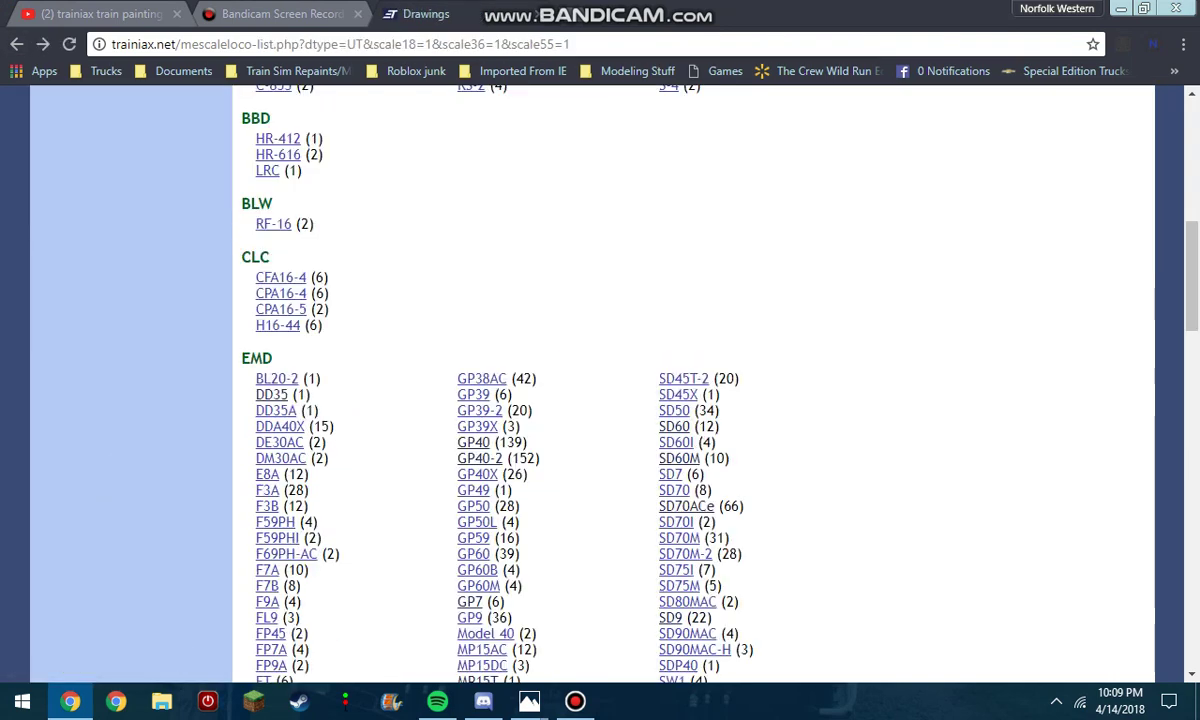
# Open the EMD SD70ACe page, view the 1:18 drawing for BNSF 9195-9229 with HTCR trucks, and go back
pyautogui.click(686, 506)
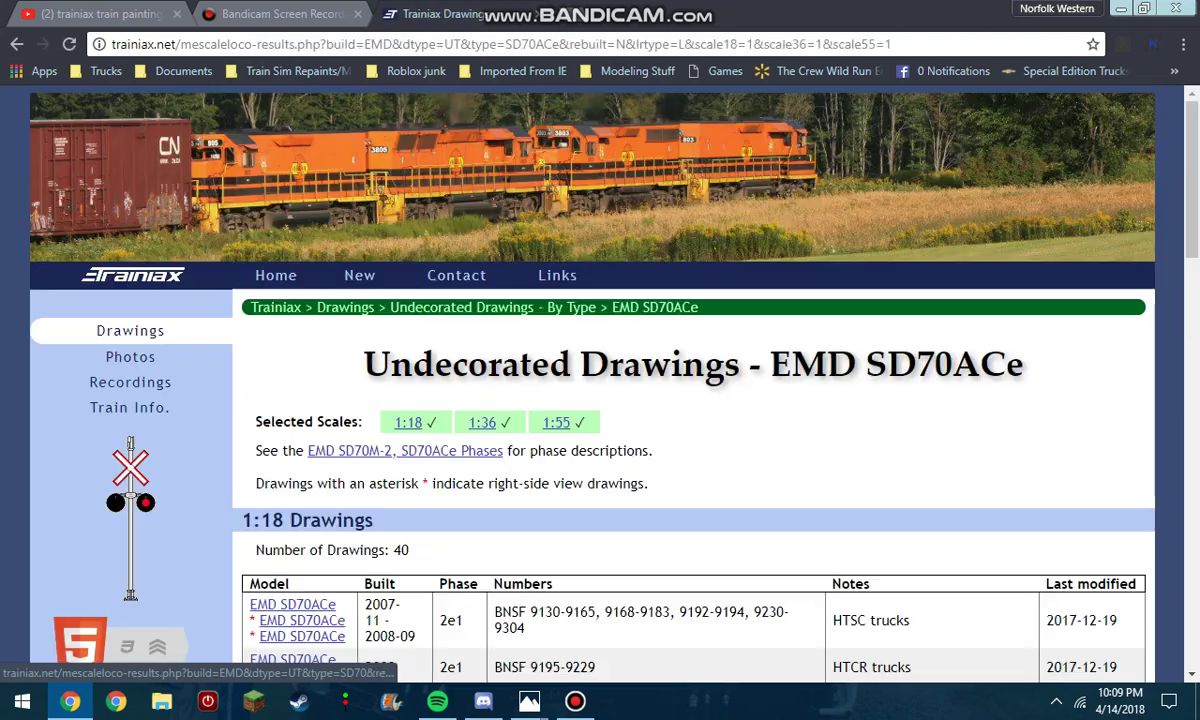
pyautogui.scroll(-2, 410, 425)
pyautogui.click(293, 474)
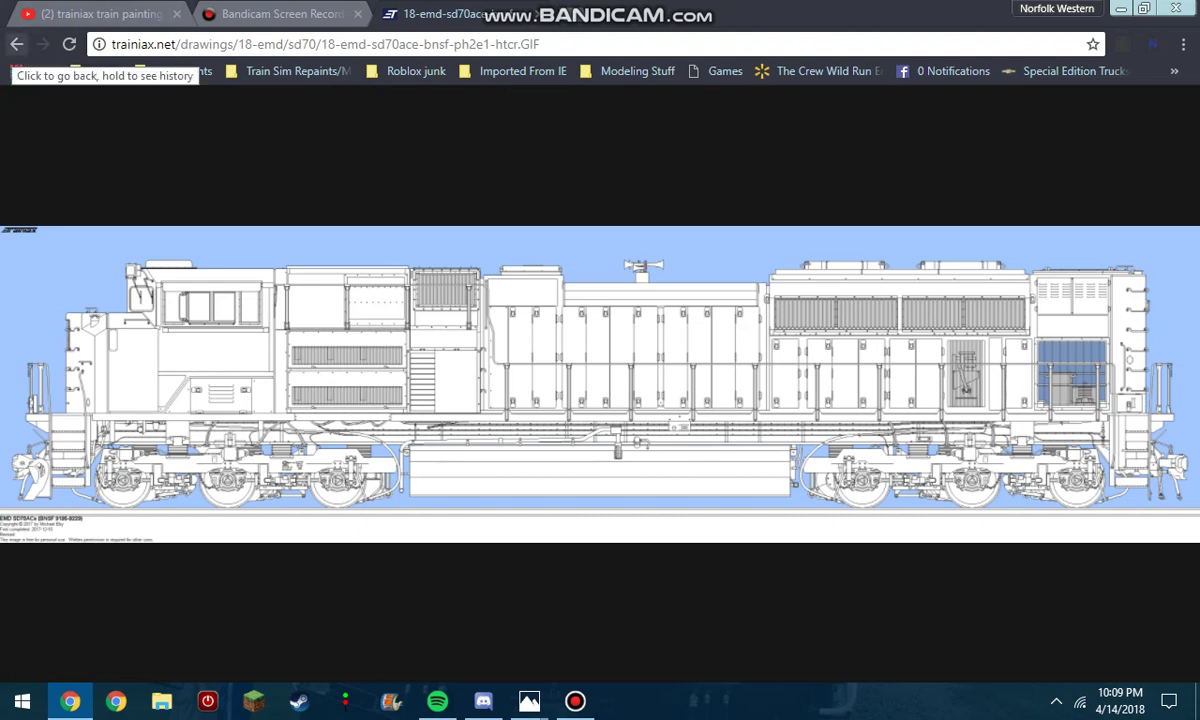
pyautogui.click(17, 44)
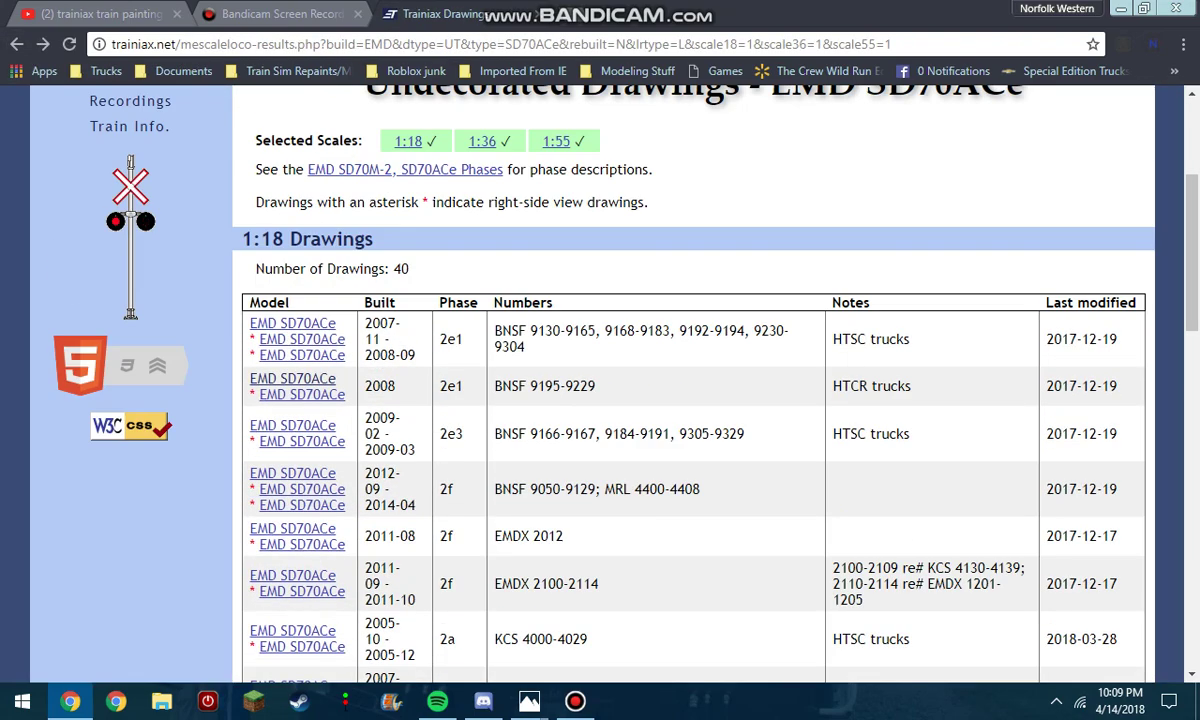
# Deselect the 1:18 scale for the EMD SD70ACe and open the 1:36 phase 2b2 drawing for FXE 4000-4014
pyautogui.scroll(3, 455, 270)
pyautogui.click(410, 420)
pyautogui.scroll(-5, 410, 420)
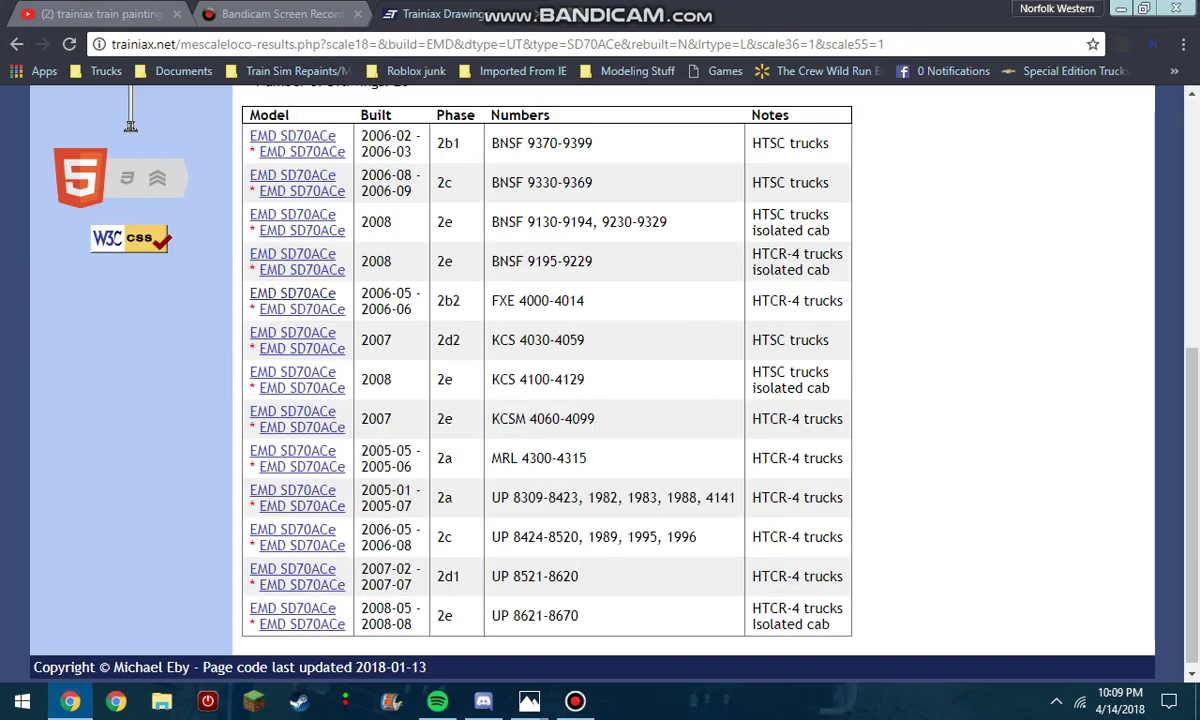
pyautogui.click(292, 293)
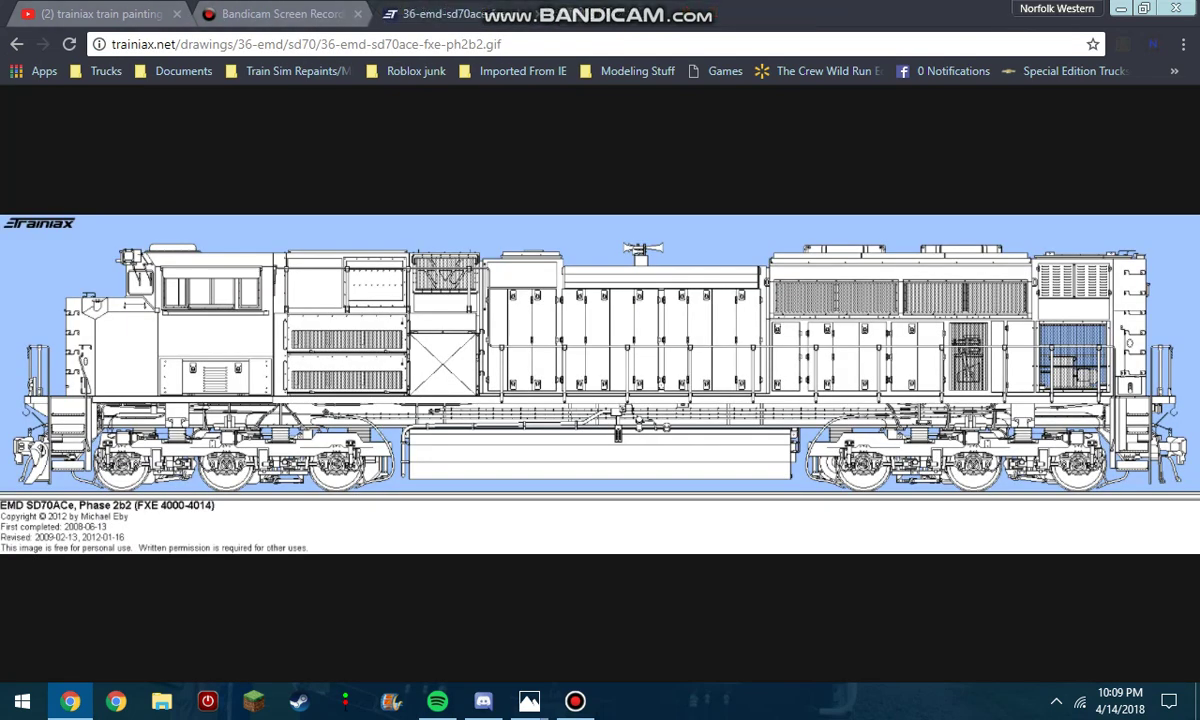
# Close the Bandicam tab and return to the Undecorated - By Type list through the site's main Drawings page
pyautogui.click(357, 14)
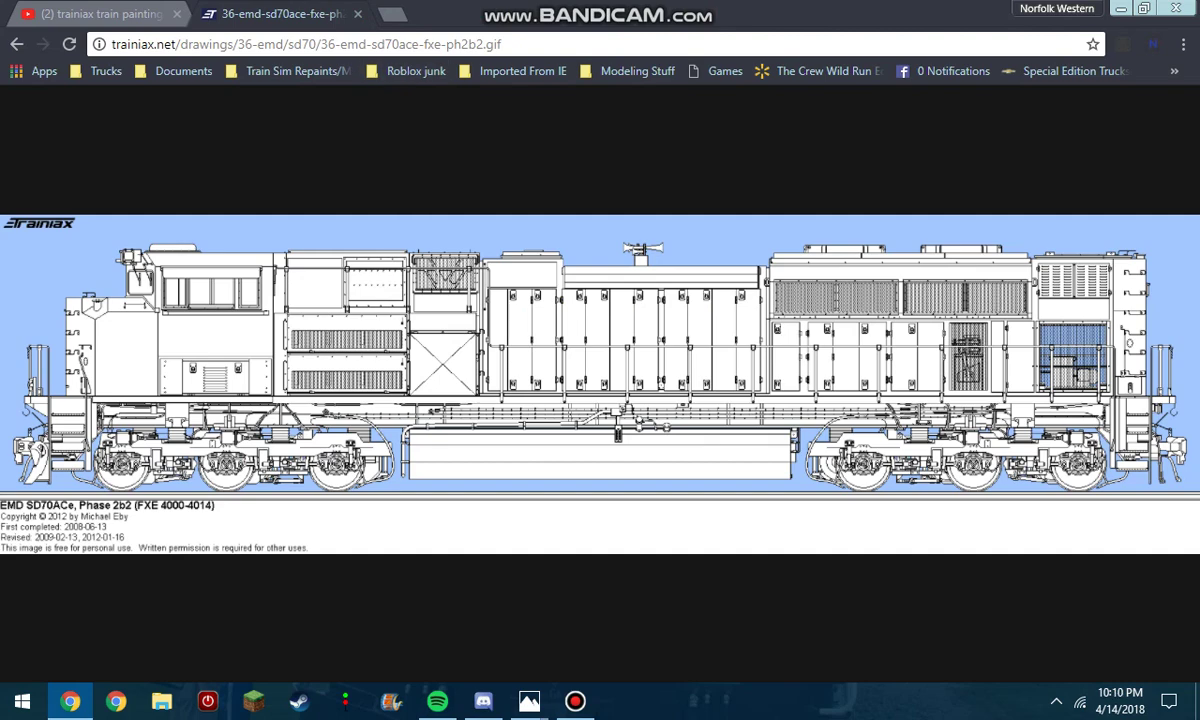
pyautogui.click(16, 44)
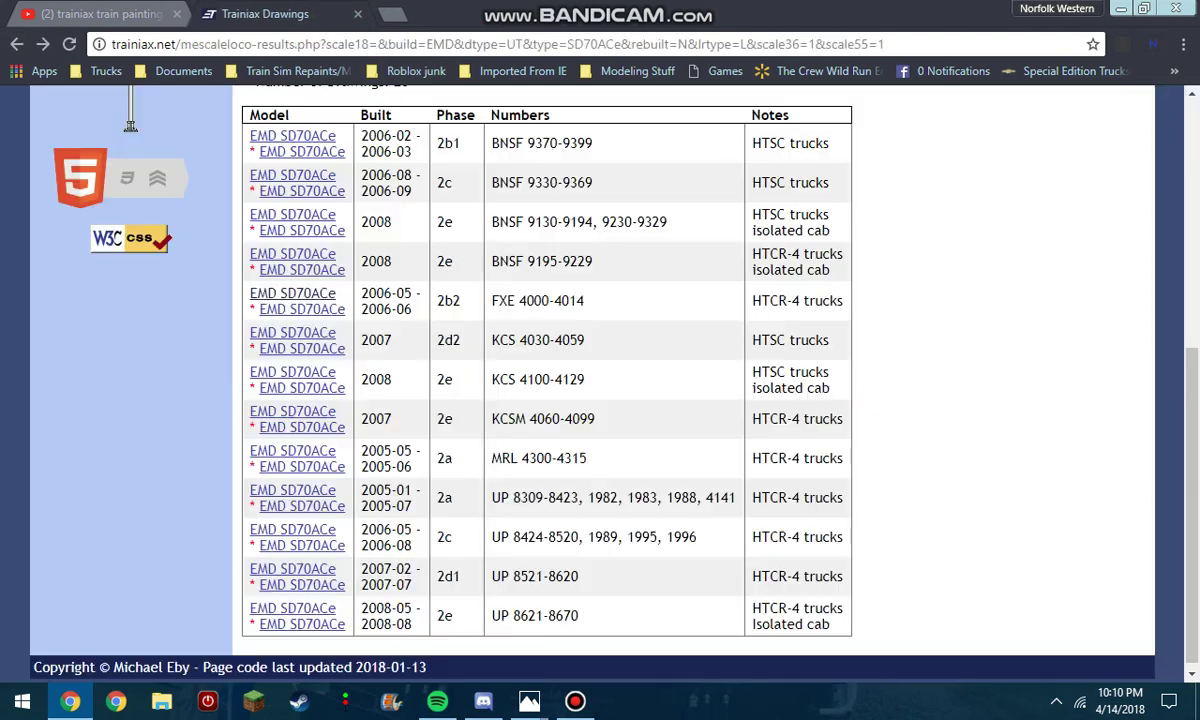
pyautogui.scroll(4, 594, 384)
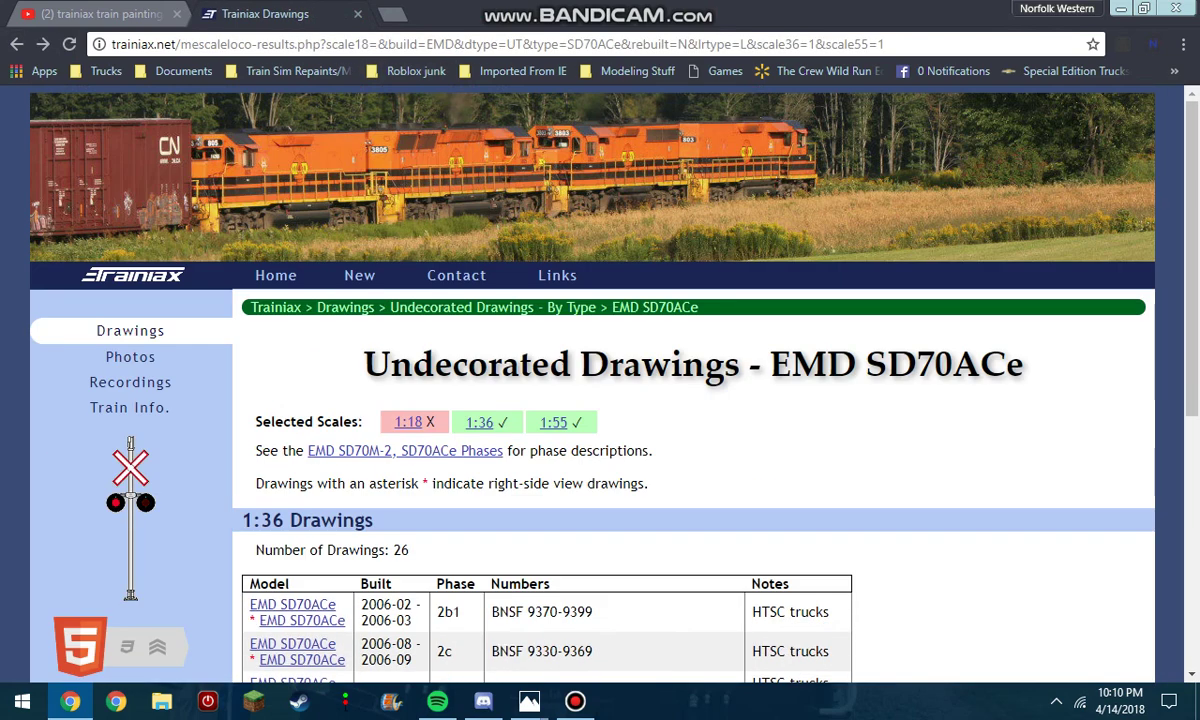
pyautogui.click(130, 331)
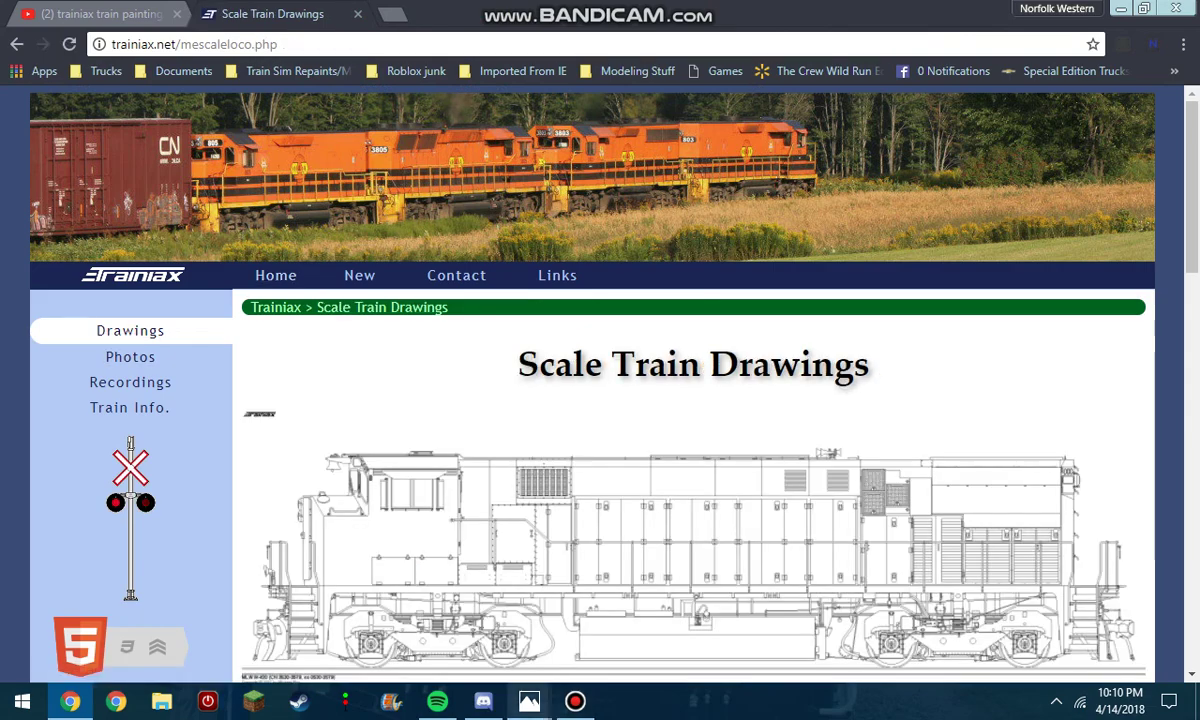
pyautogui.scroll(-10, 692, 380)
pyautogui.scroll(-4, 692, 380)
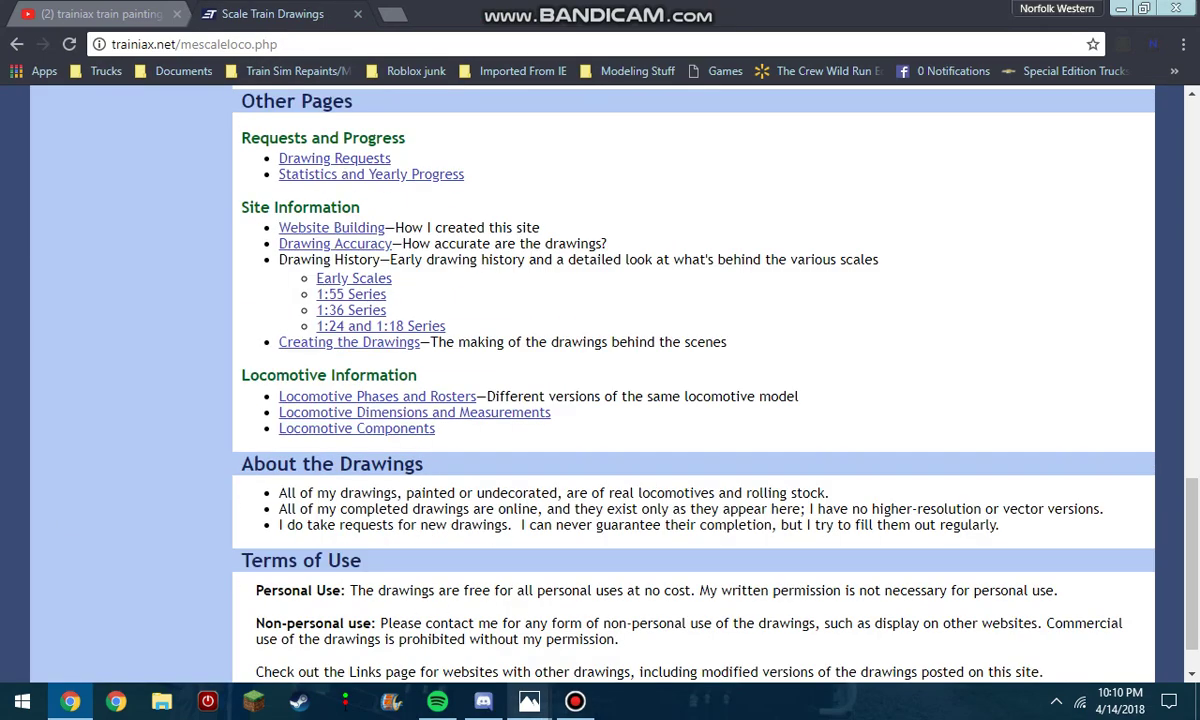
pyautogui.scroll(-1, 362, 382)
pyautogui.scroll(8, 362, 382)
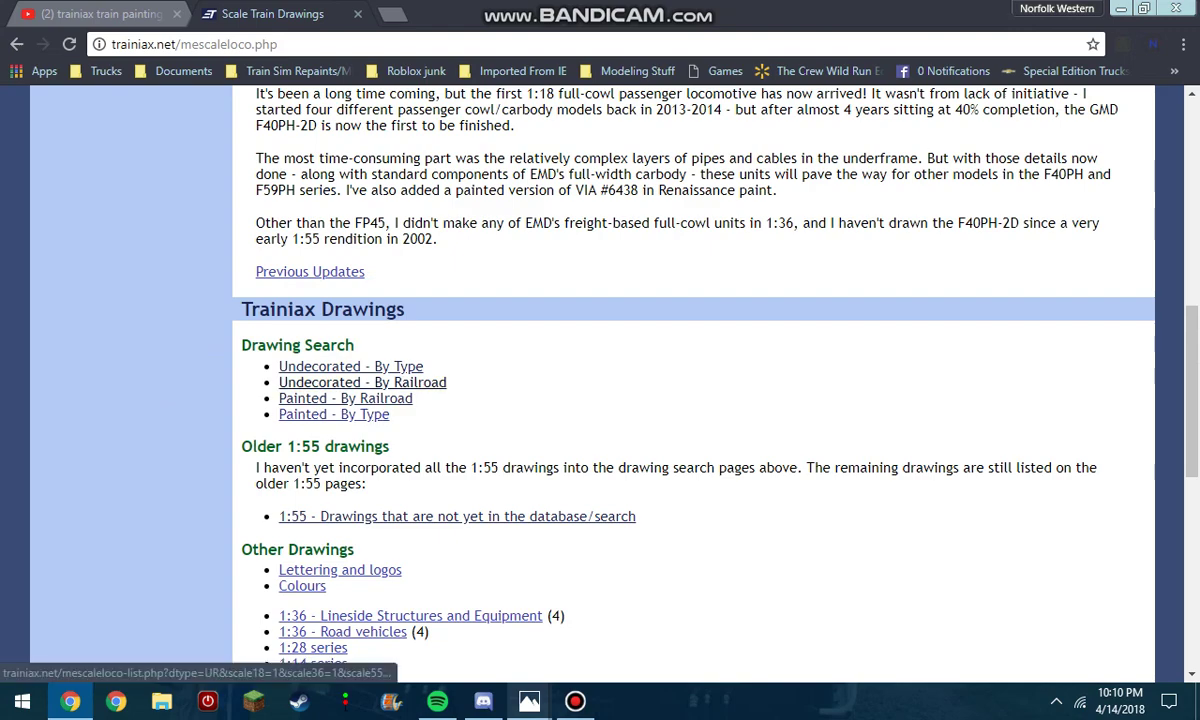
pyautogui.click(350, 366)
# Find the EMD MP15T in the undecorated list and open its 1:55 drawing
pyautogui.scroll(-10, 350, 370)
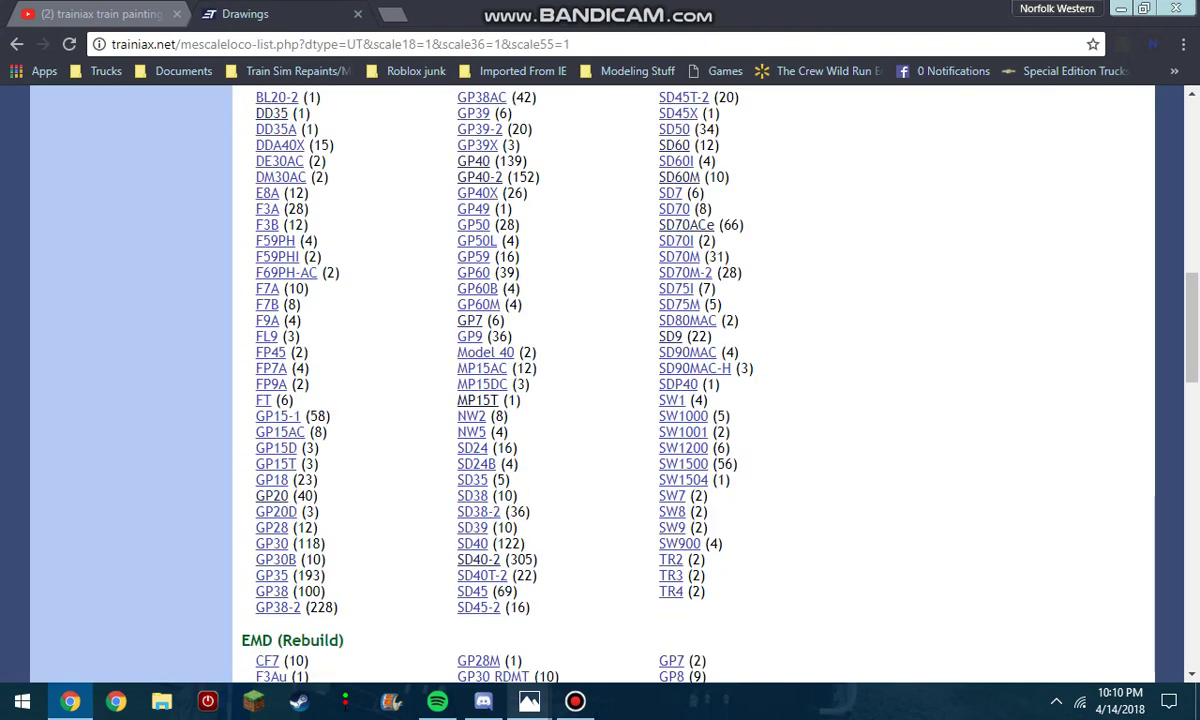
pyautogui.click(477, 400)
pyautogui.click(286, 572)
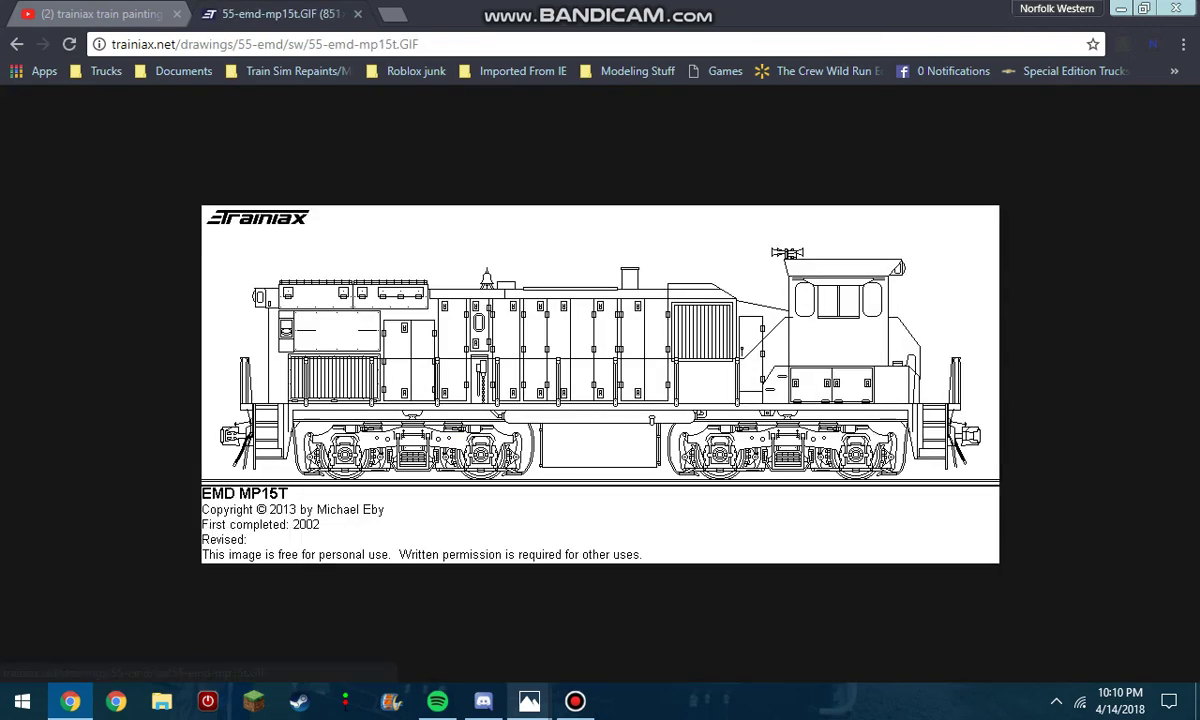
# Shrink the browser window, save the MP15T drawing onto the desktop as an image file, and minimize the browser
pyautogui.click(1144, 8)
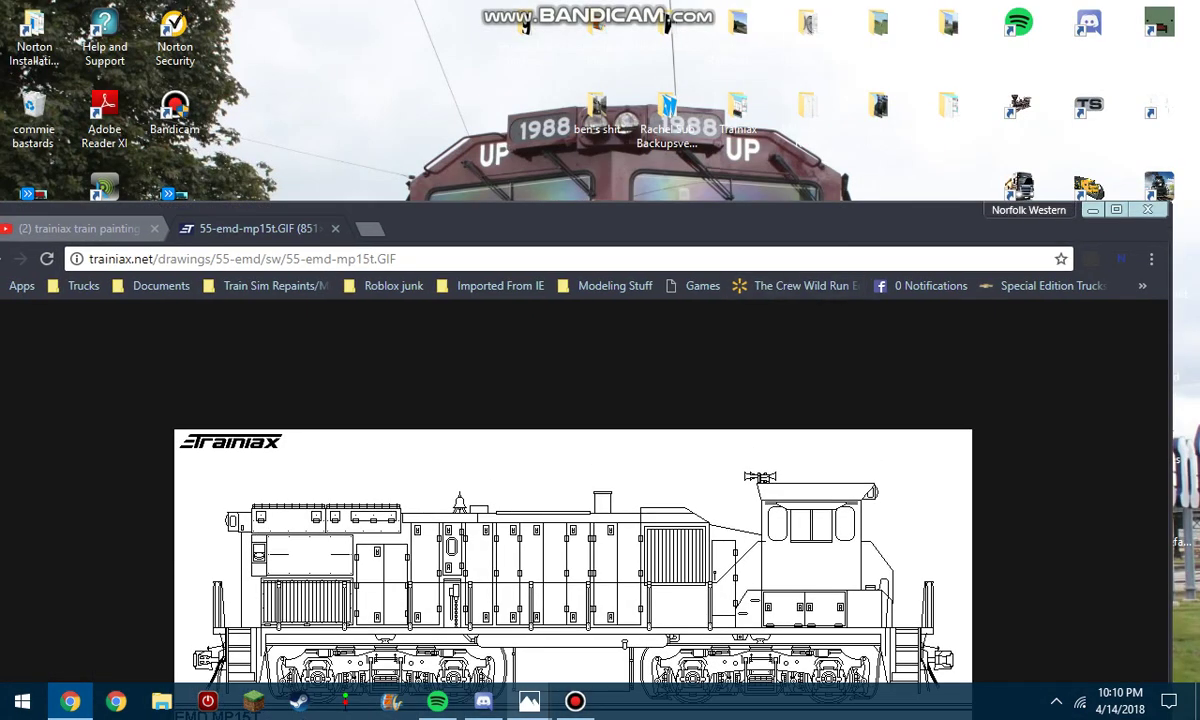
pyautogui.moveTo(720, 615); pyautogui.dragTo(385, 108)
pyautogui.click(1093, 209)
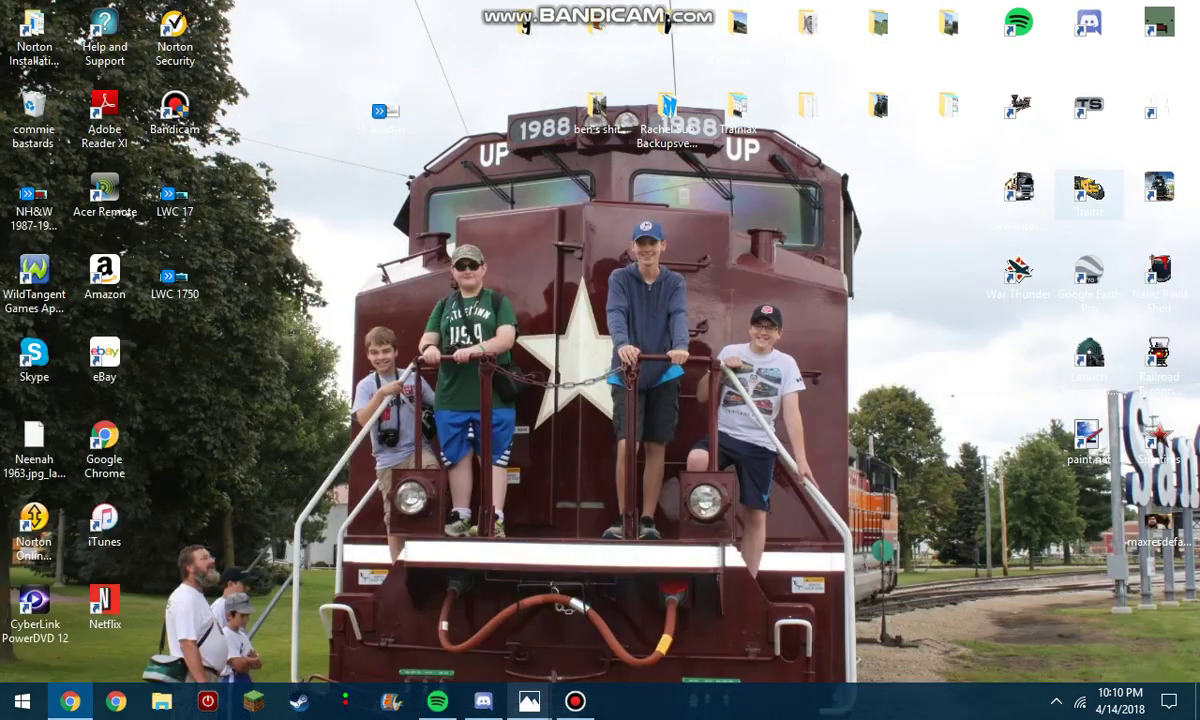
# Open the saved 55-emd-mp15t image from the desktop in Paint
pyautogui.rightClick(380, 98)
pyautogui.click(372, 120)
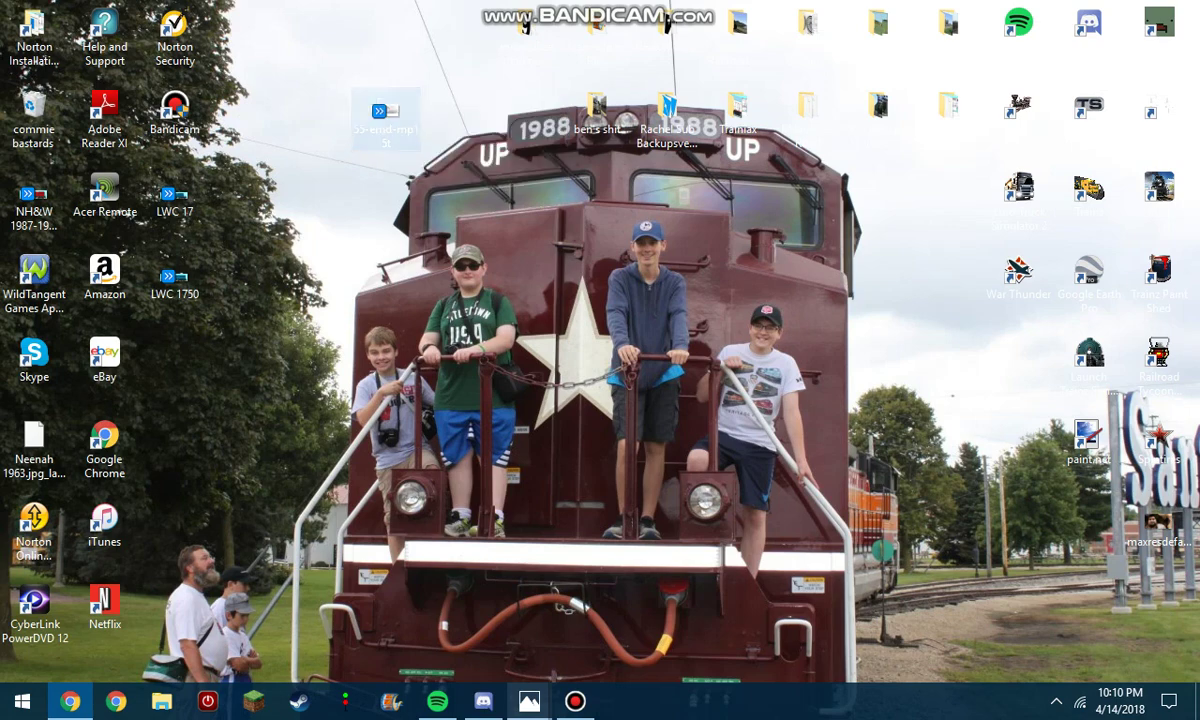
pyautogui.rightClick(372, 124)
pyautogui.moveTo(480, 308)
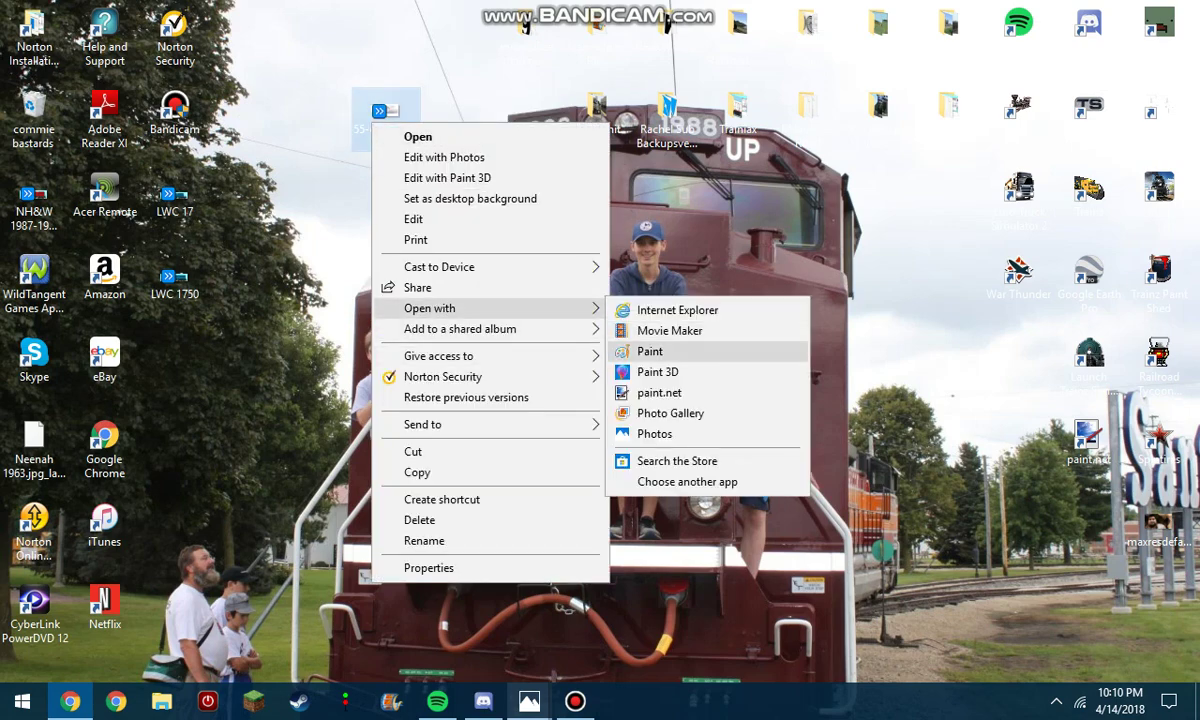
pyautogui.click(650, 351)
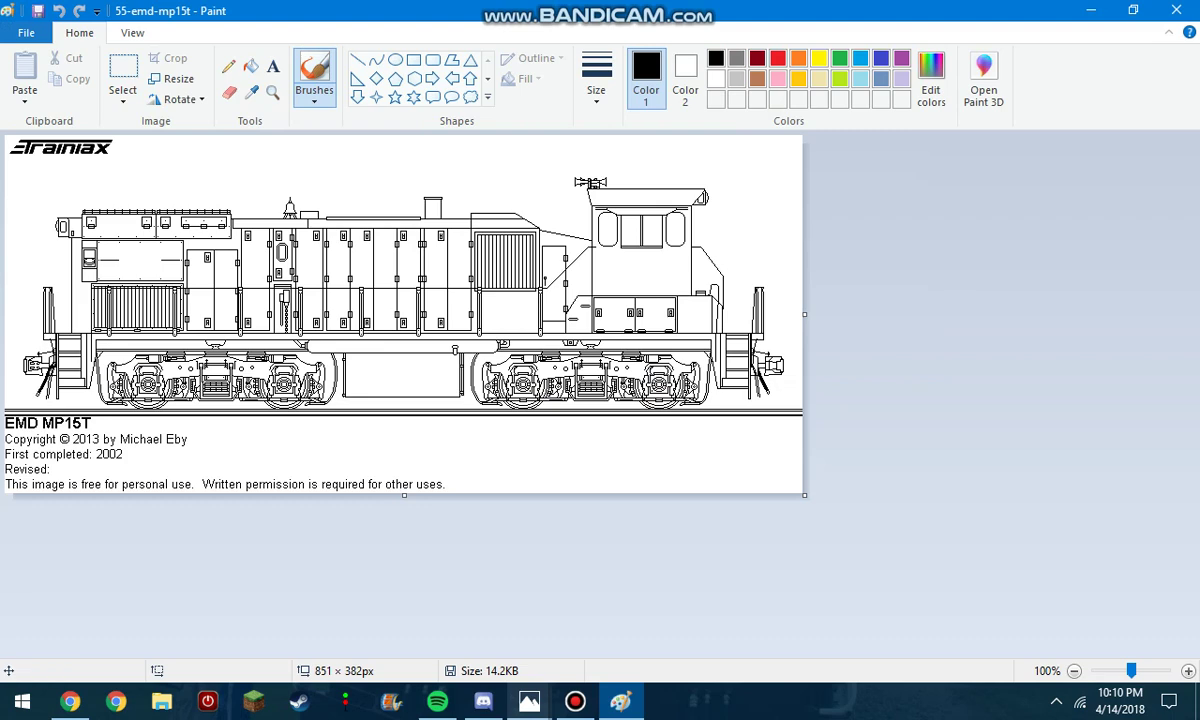
# Shorten the canvas to 851 × 300 px to cut off the caption, and fill the rail strip under the locomotive with brown
pyautogui.moveTo(404, 495); pyautogui.dragTo(404, 420)
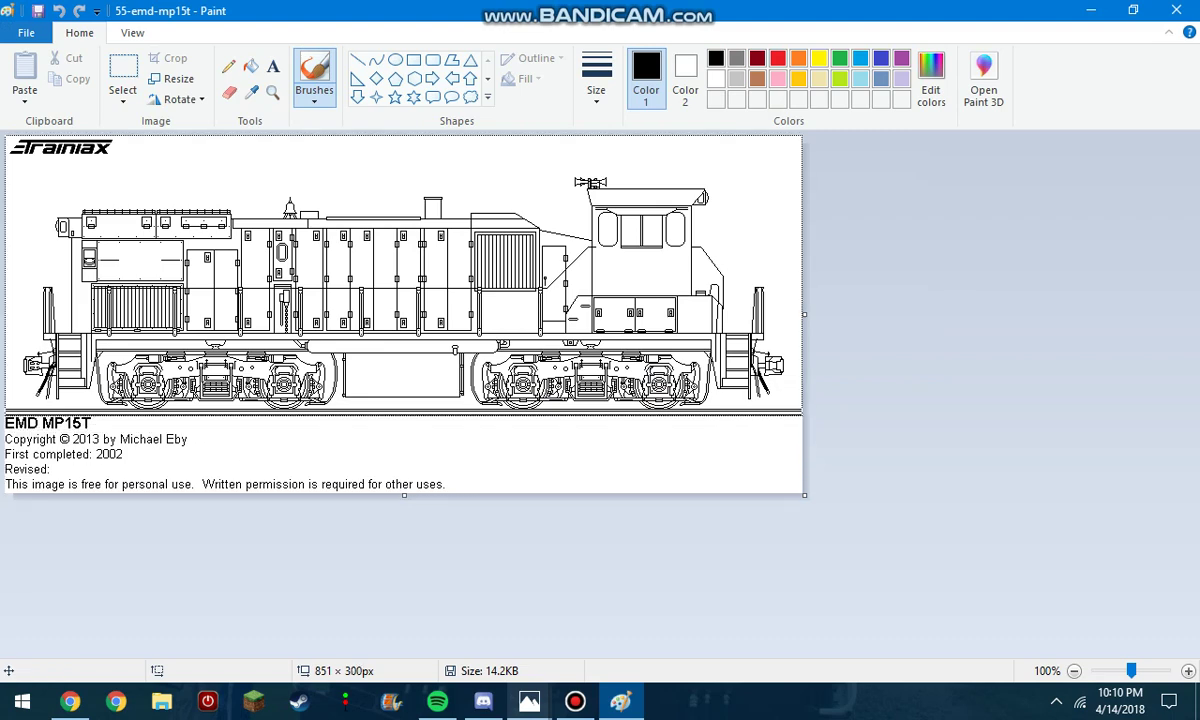
pyautogui.scroll(1, 285, 448)
pyautogui.scroll(-1, 285, 448)
pyautogui.click(757, 79)
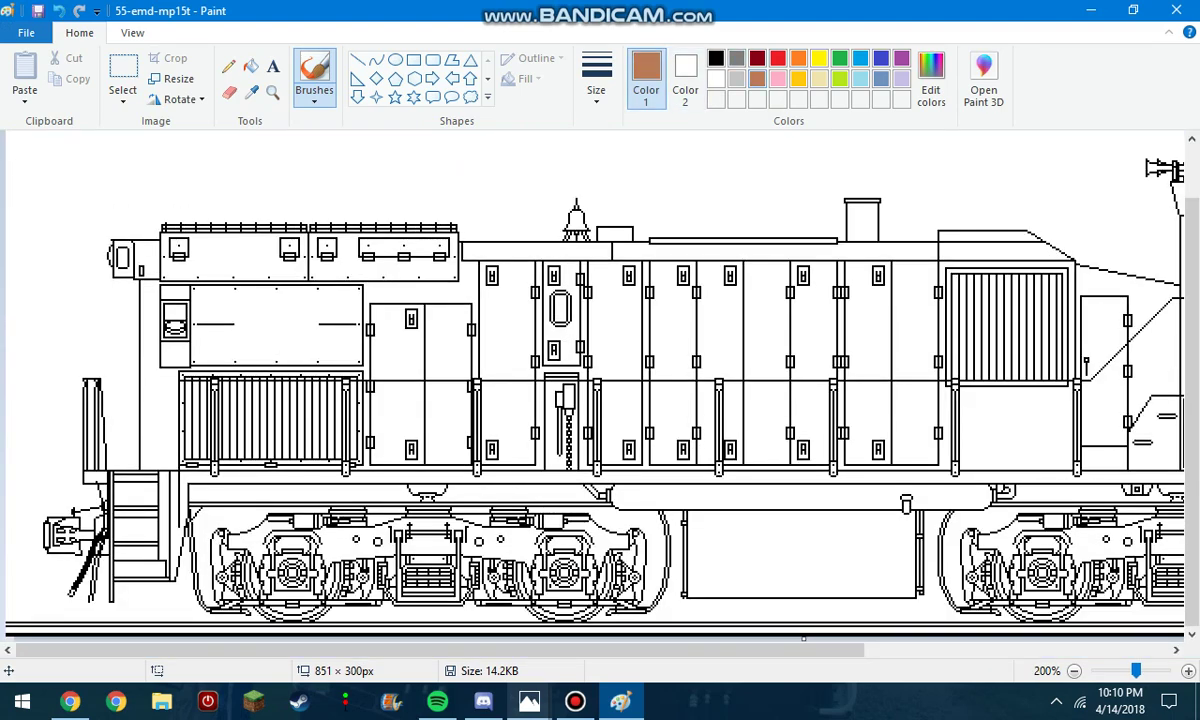
pyautogui.click(251, 66)
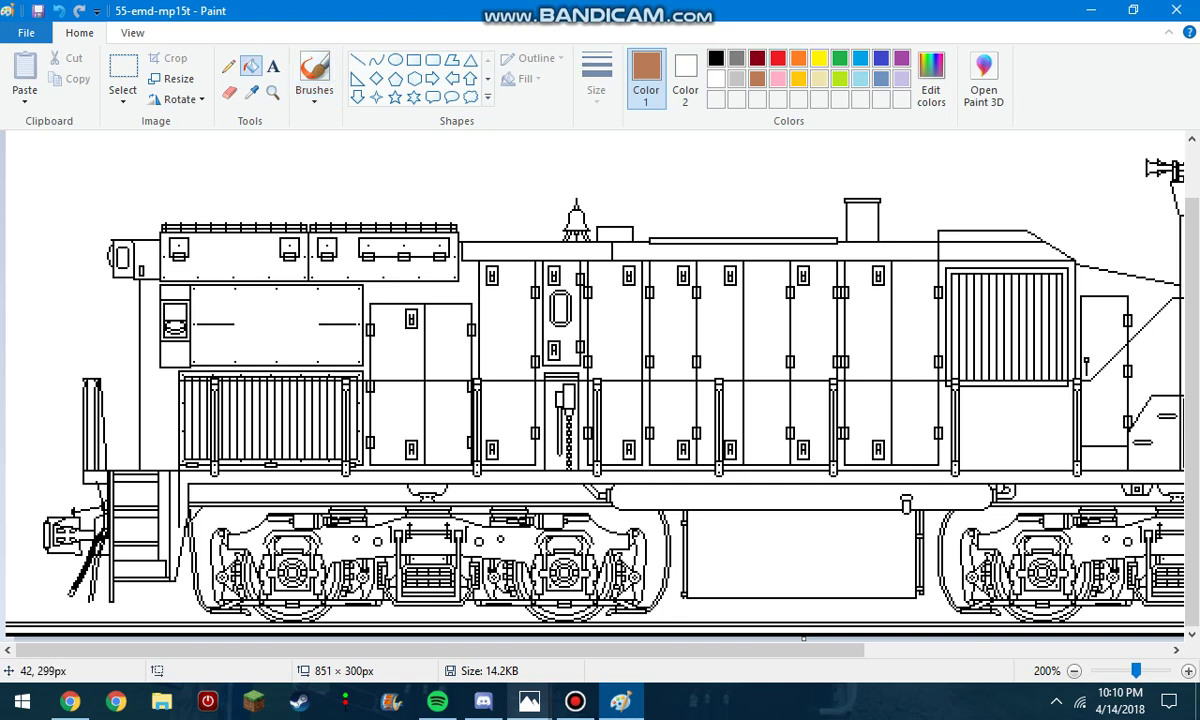
pyautogui.click(90, 630)
# Fill the sections of the coupler at the locomotive's left end with brown
pyautogui.scroll(1, 77, 572)
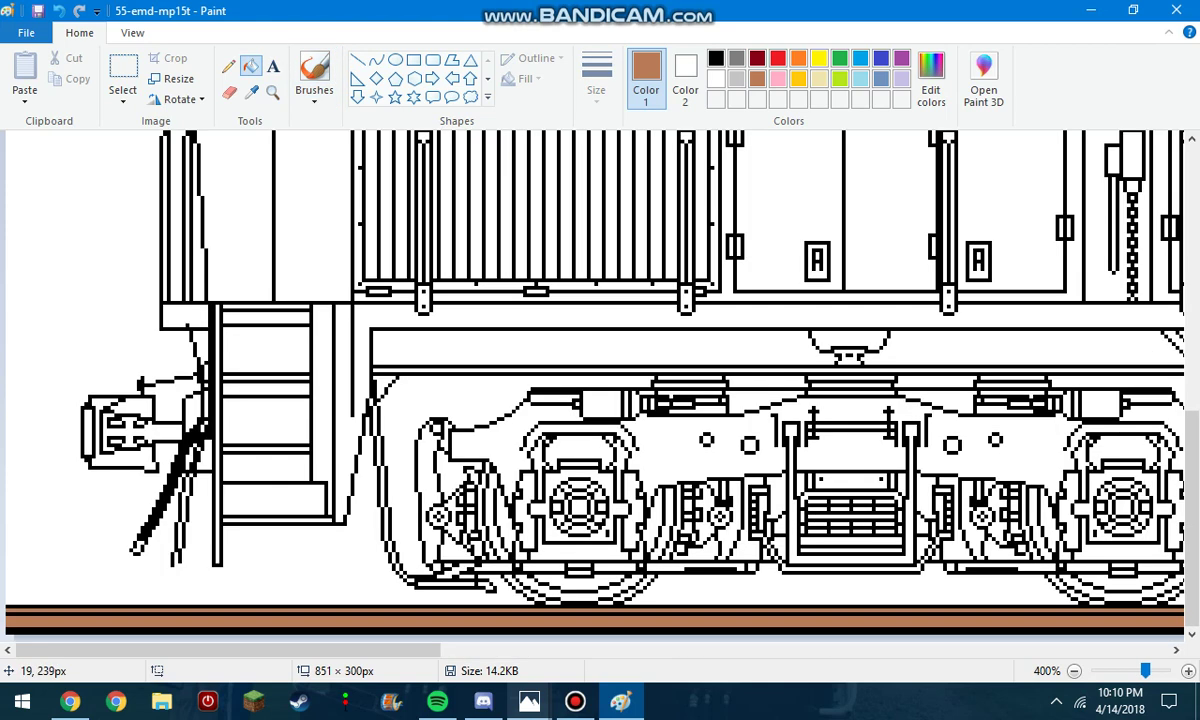
pyautogui.click(136, 432)
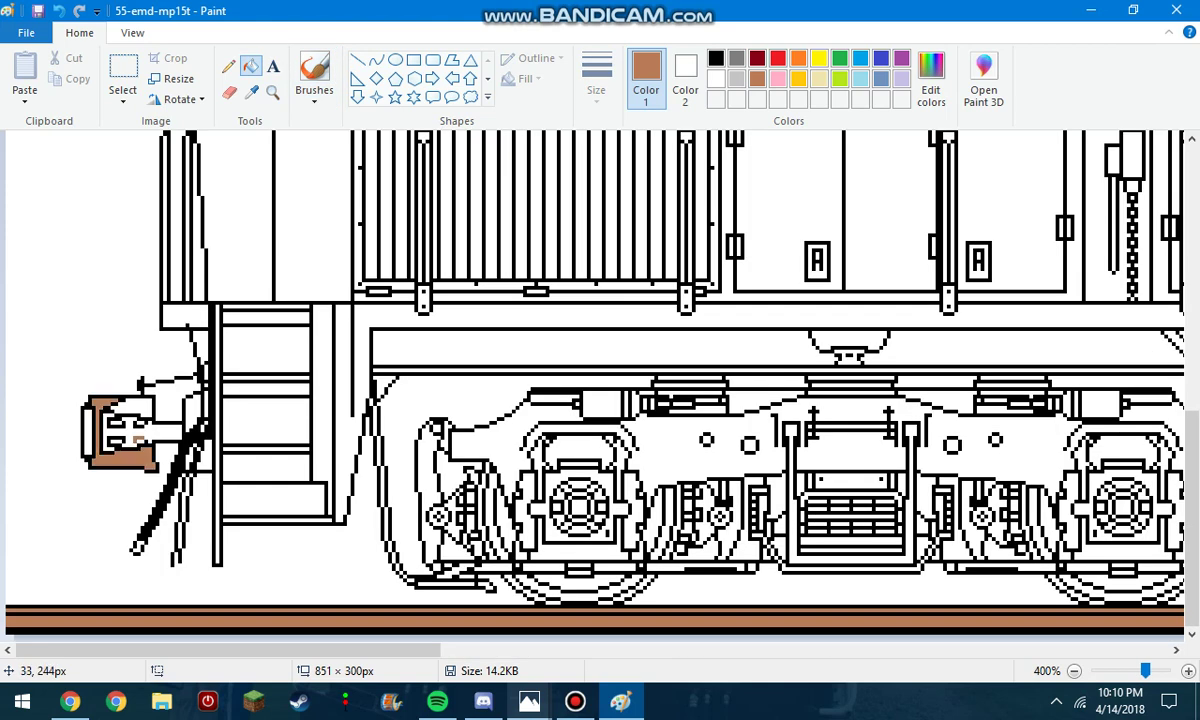
pyautogui.click(132, 427)
pyautogui.click(128, 408)
pyautogui.click(89, 420)
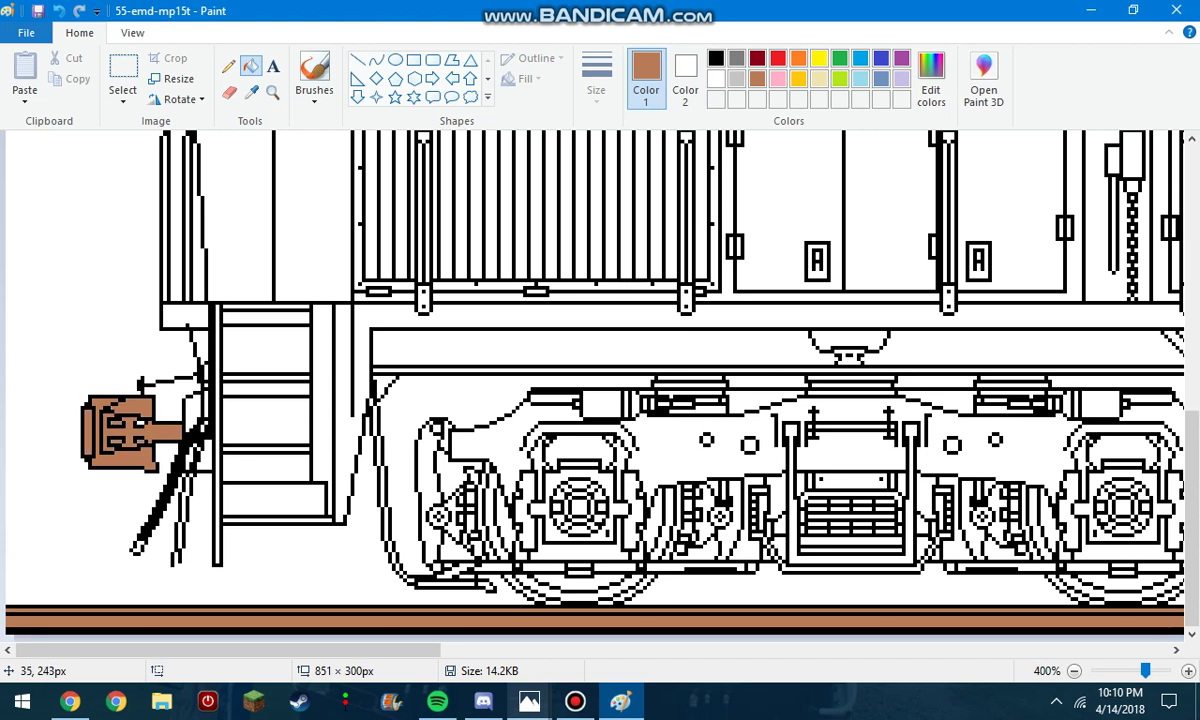
# Fill every section of the coupler at the locomotive's right end with the same brown
pyautogui.click(737, 79)
pyautogui.moveTo(210, 650); pyautogui.dragTo(945, 650)
pyautogui.click(757, 78)
pyautogui.click(1012, 431)
pyautogui.click(1034, 431)
pyautogui.click(1055, 431)
pyautogui.click(1062, 407)
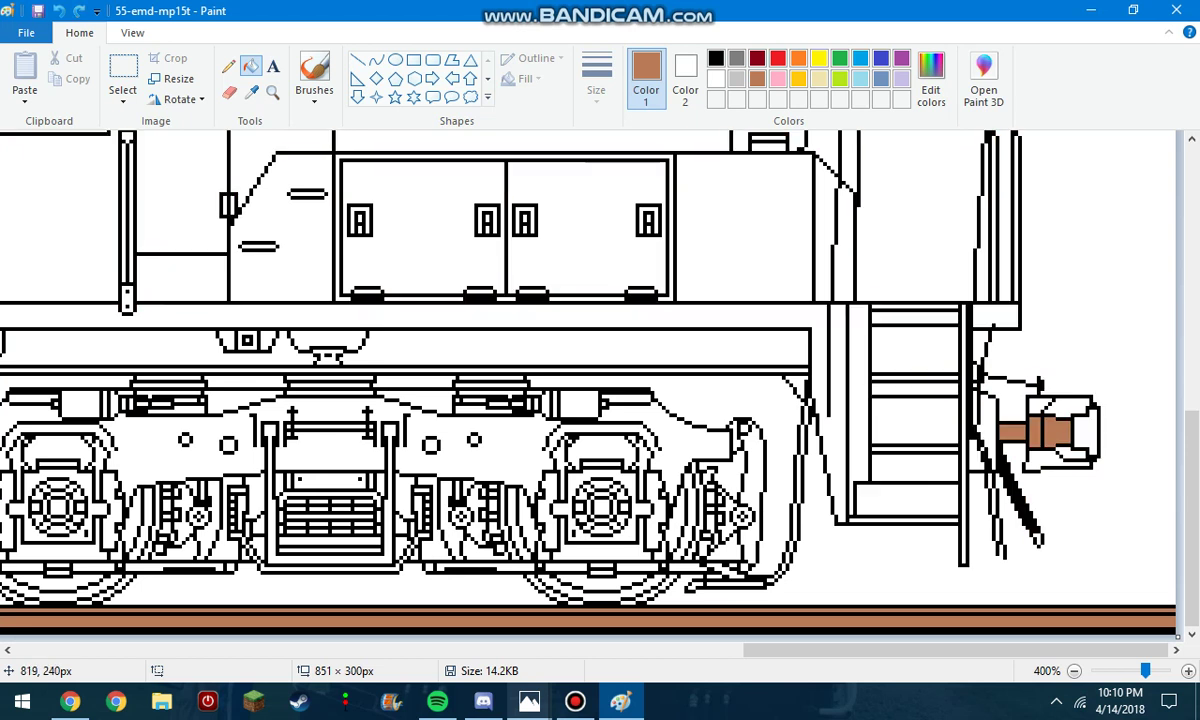
pyautogui.click(1039, 405)
pyautogui.click(1086, 432)
pyautogui.click(1070, 451)
pyautogui.click(1034, 462)
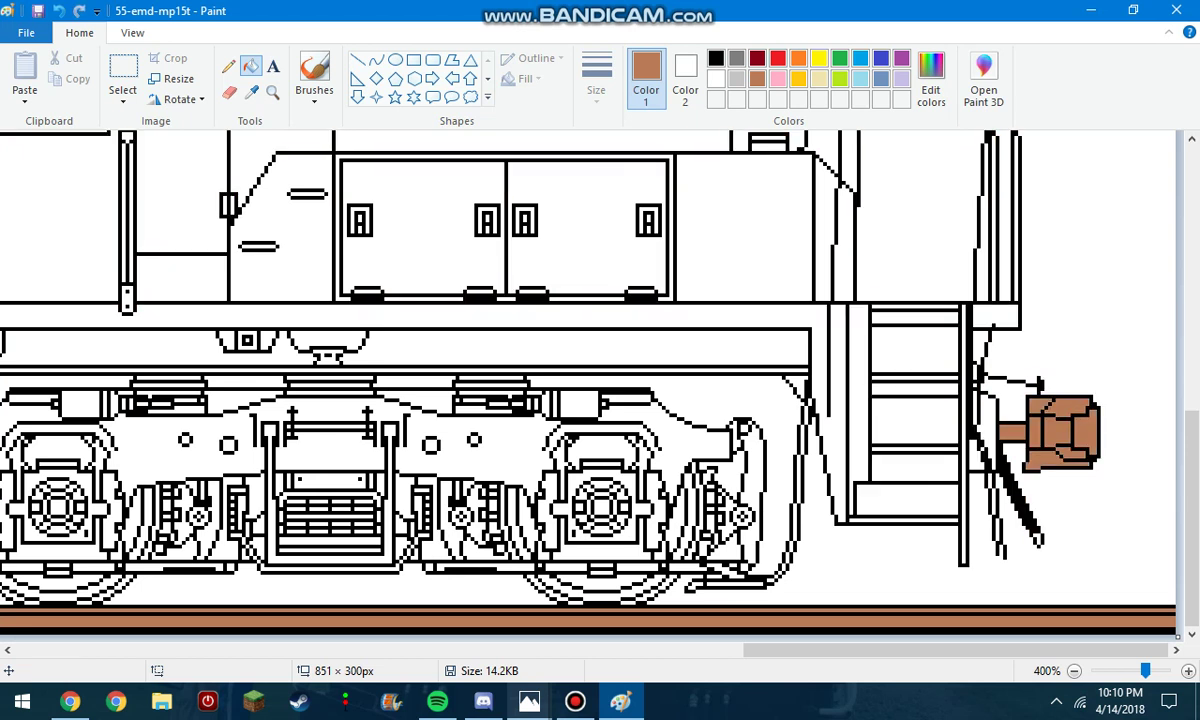
# Fill the air hose tip beside the right coupler with light gray and the background around the locomotive with light turquoise
pyautogui.click(737, 78)
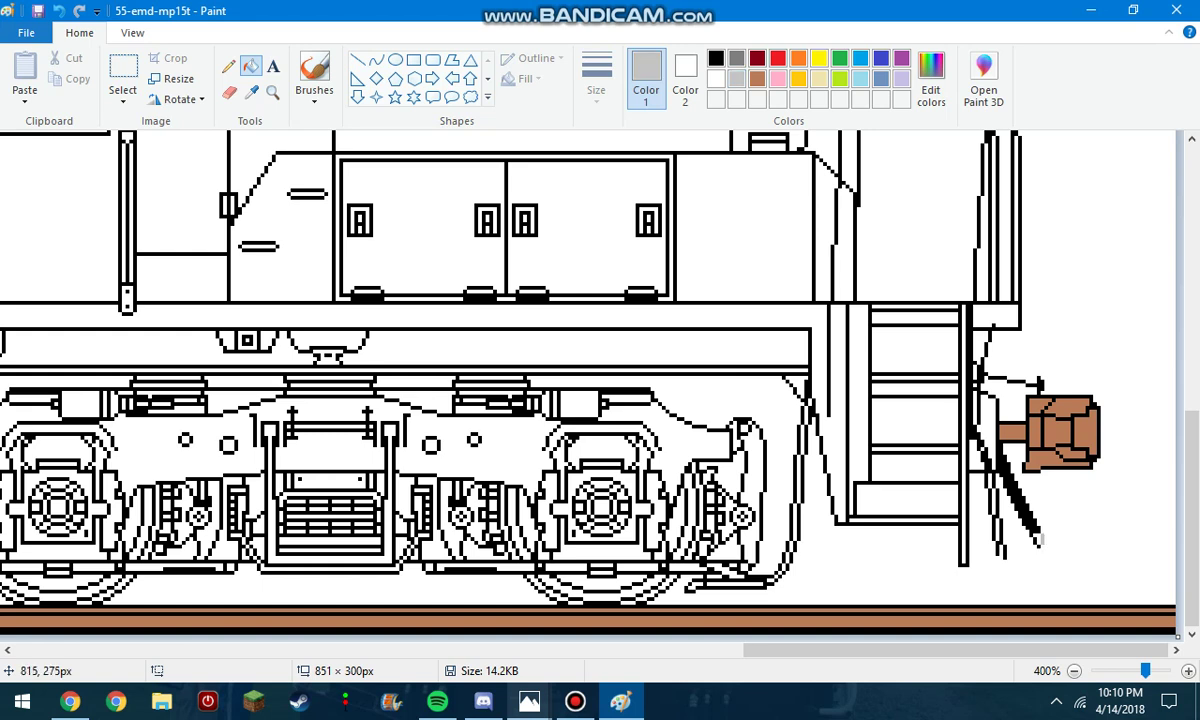
pyautogui.scroll(-3, 1027, 524)
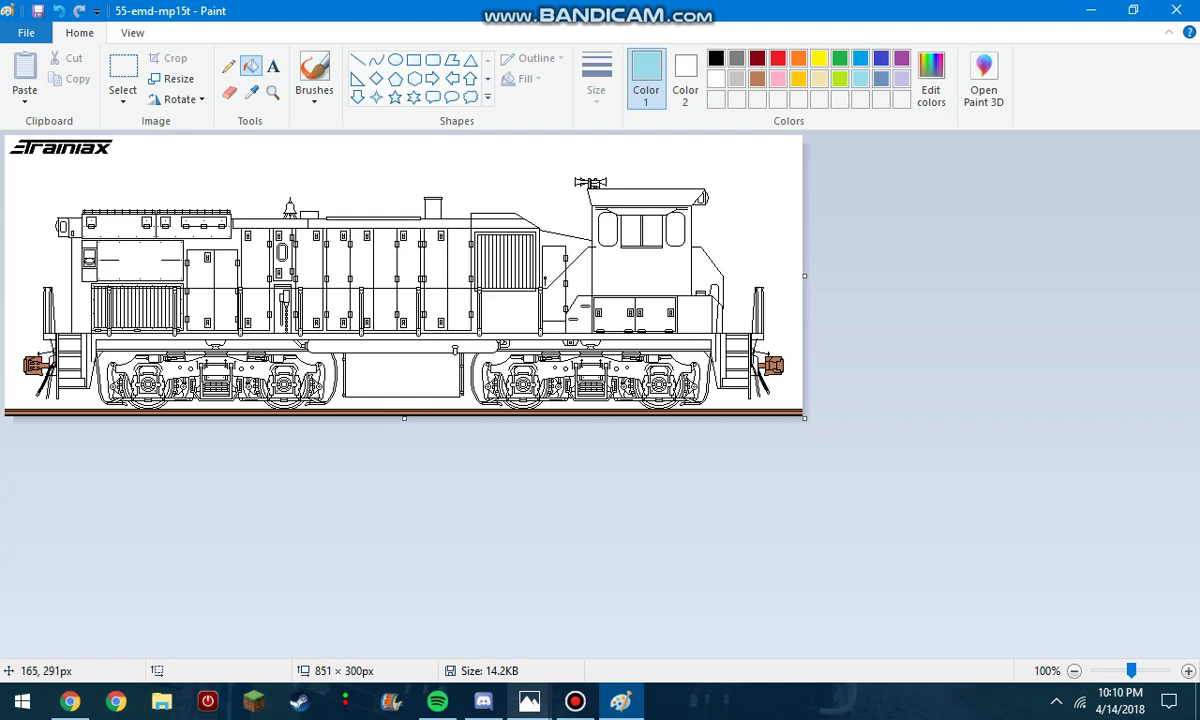
pyautogui.scroll(2, 98, 410)
pyautogui.scroll(-2, 737, 425)
pyautogui.click(461, 156)
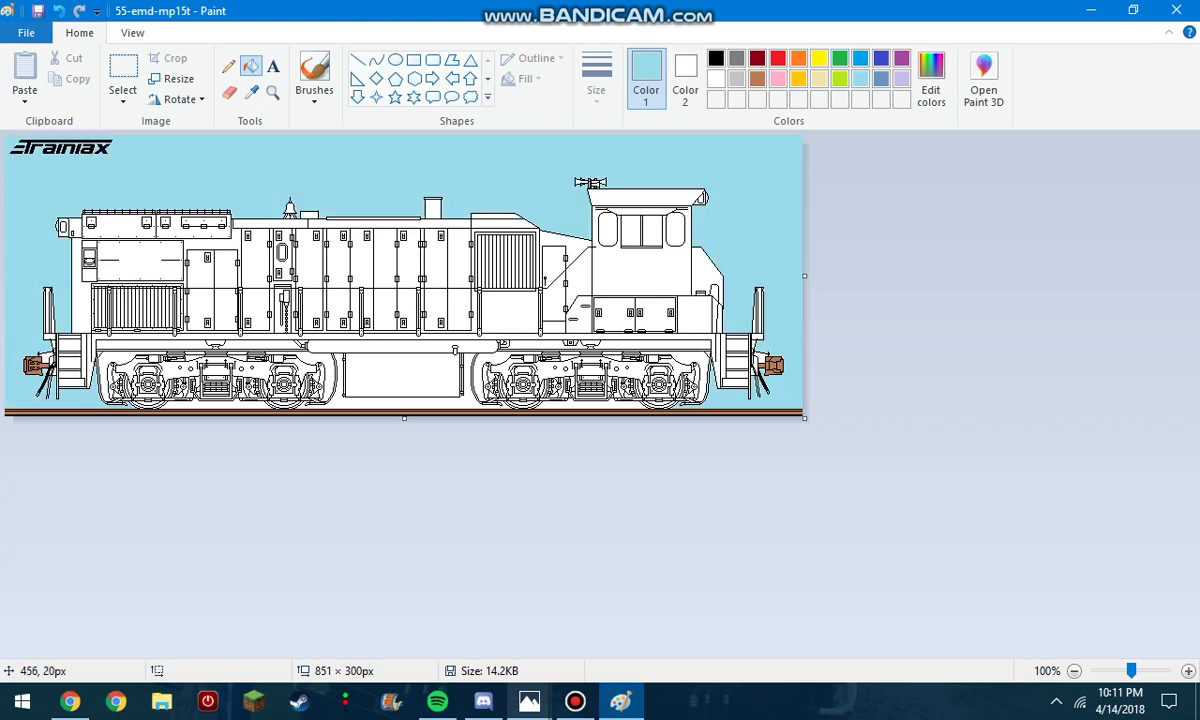
# Set Color 1 to white and Color 2 to light turquoise, ready for filling the enclosed background gaps
pyautogui.scroll(3, 62, 295)
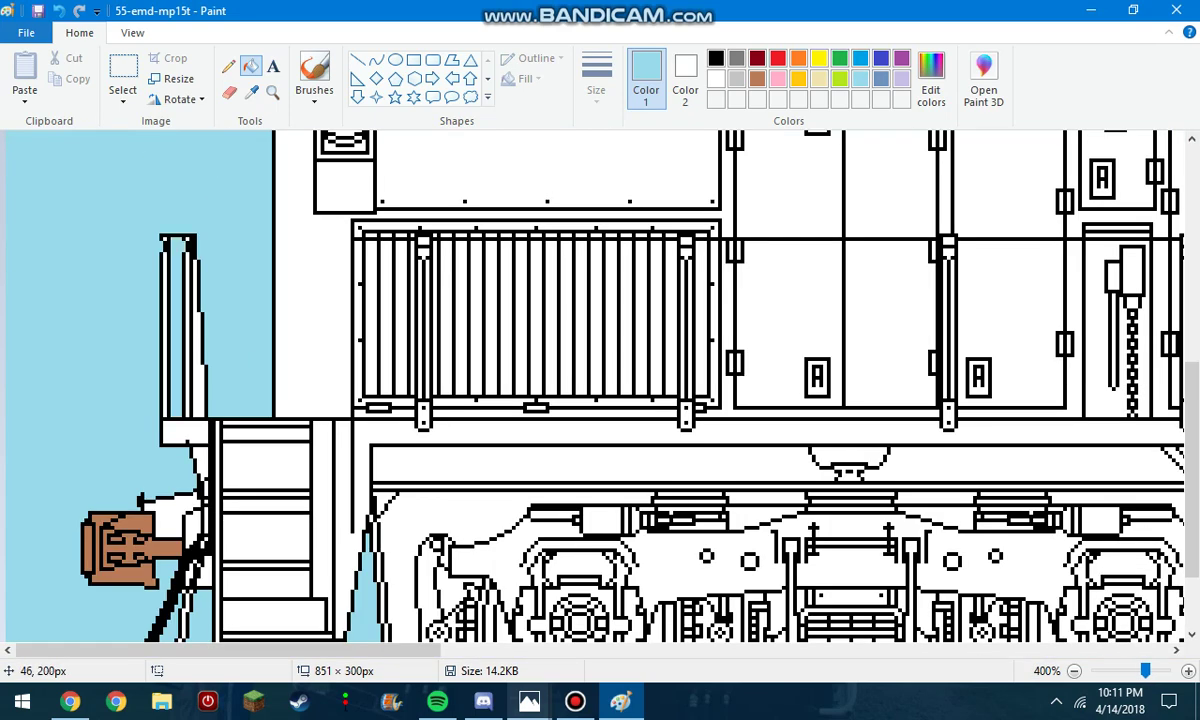
pyautogui.scroll(-2, 181, 494)
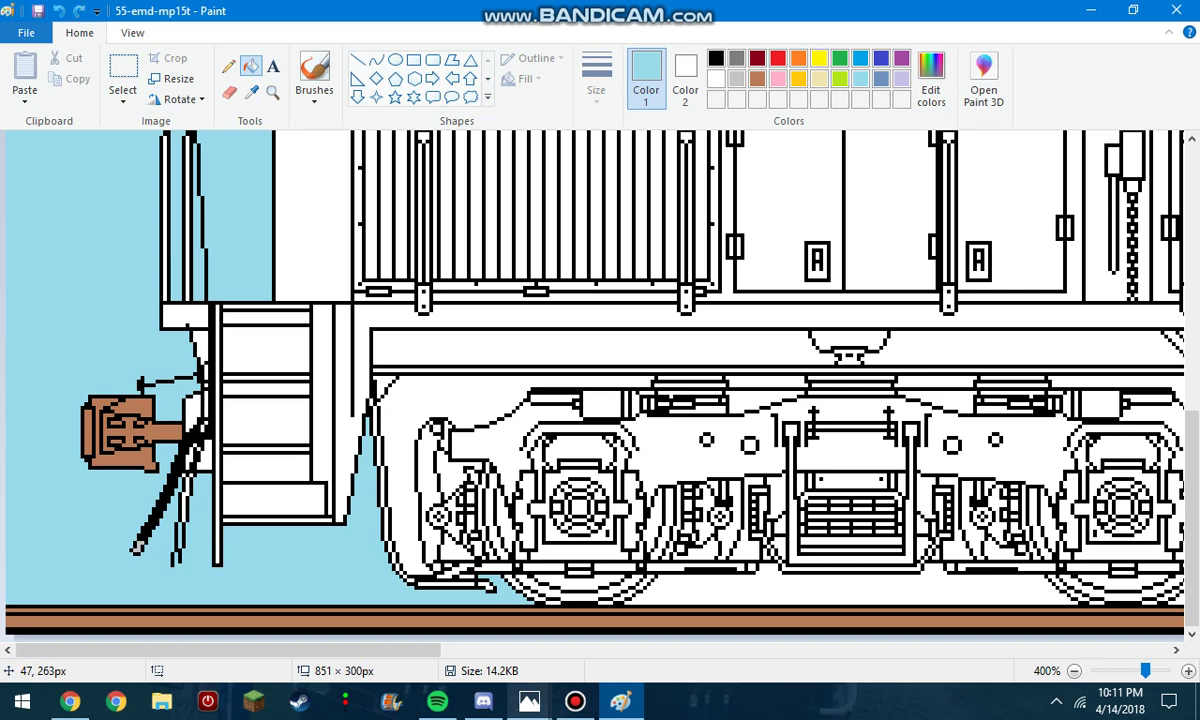
pyautogui.click(716, 79)
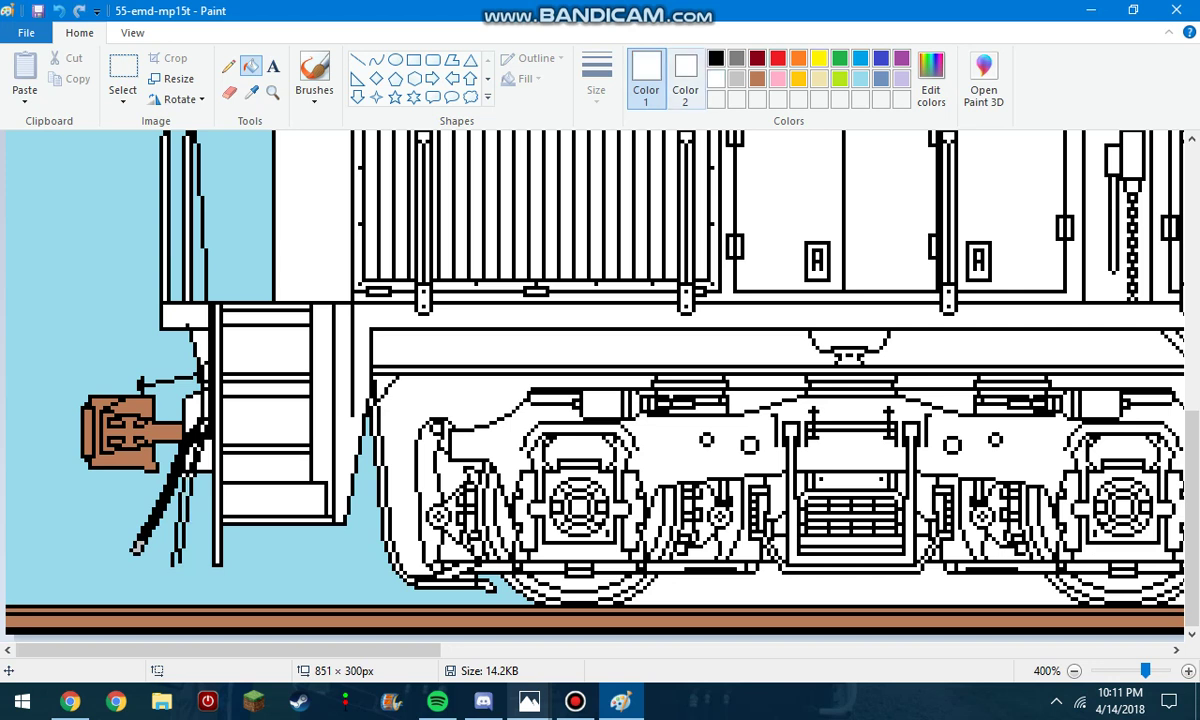
pyautogui.click(686, 80)
pyautogui.click(860, 79)
pyautogui.click(229, 91)
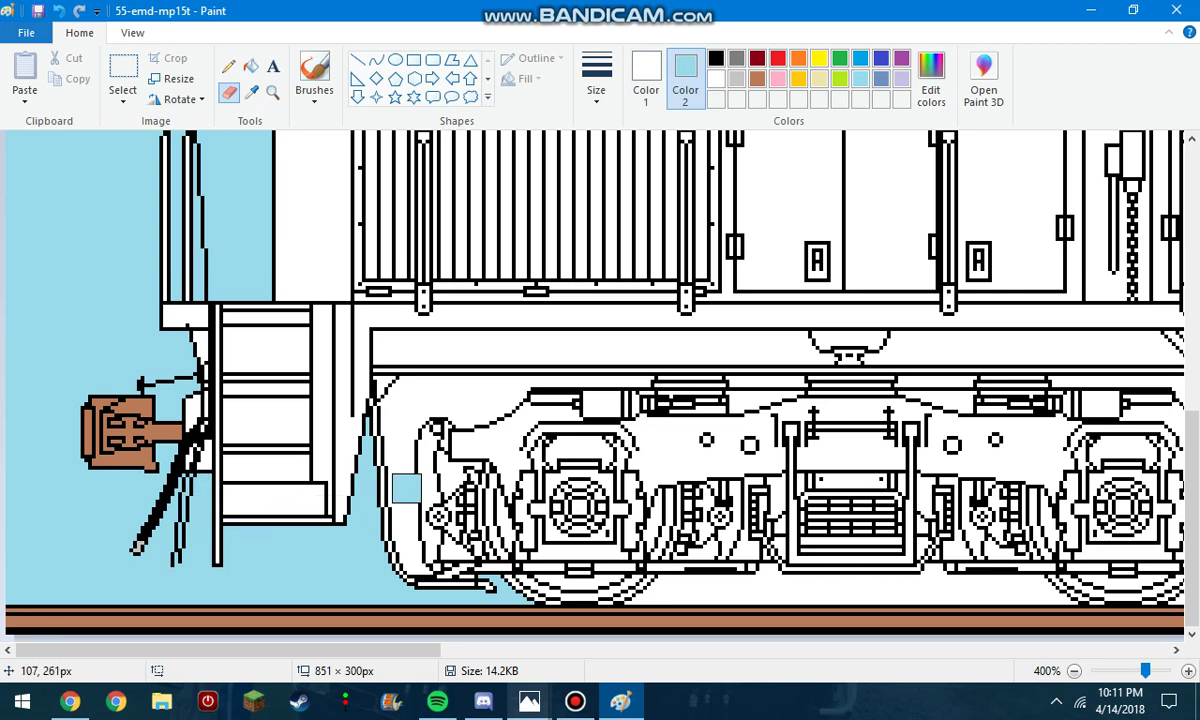
pyautogui.click(250, 66)
# Fill the background gaps around the outer end and lower part of the left truck with light turquoise
pyautogui.rightClick(452, 385)
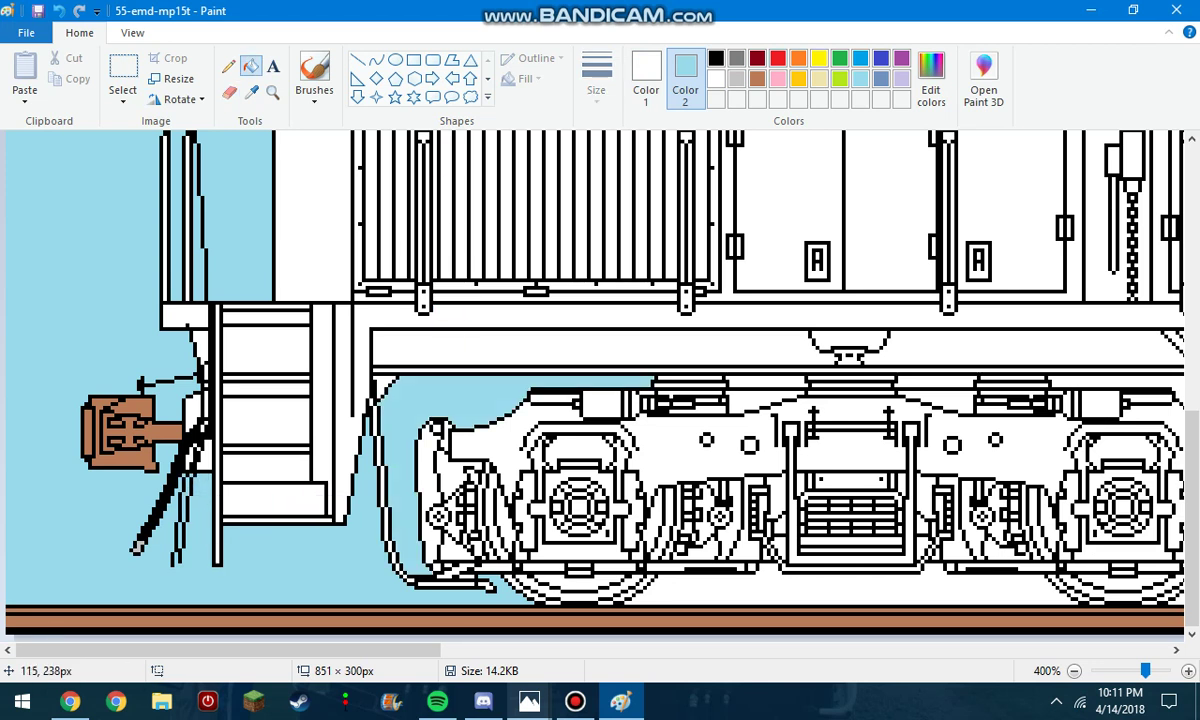
pyautogui.rightClick(438, 460)
pyautogui.rightClick(453, 551)
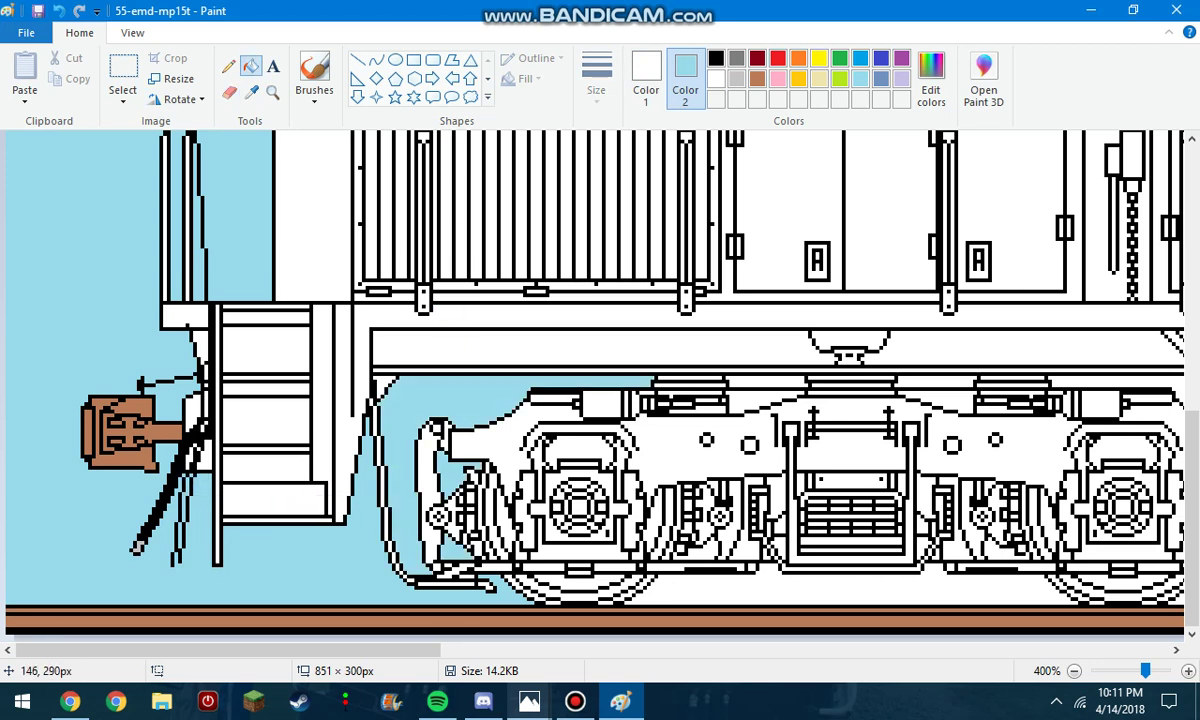
pyautogui.rightClick(652, 566)
pyautogui.rightClick(652, 514)
pyautogui.rightClick(690, 505)
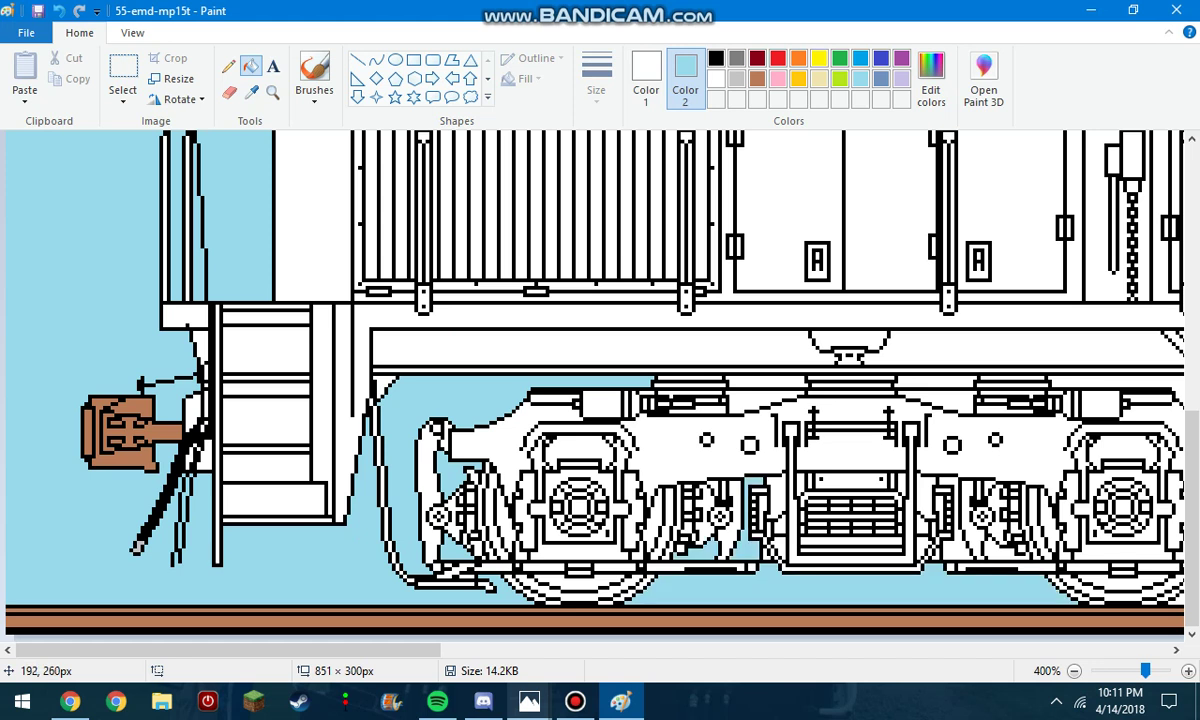
# Fill the gaps above the left truck and between its inner end and the fuel tank with light turquoise
pyautogui.rightClick(742, 399)
pyautogui.rightClick(742, 379)
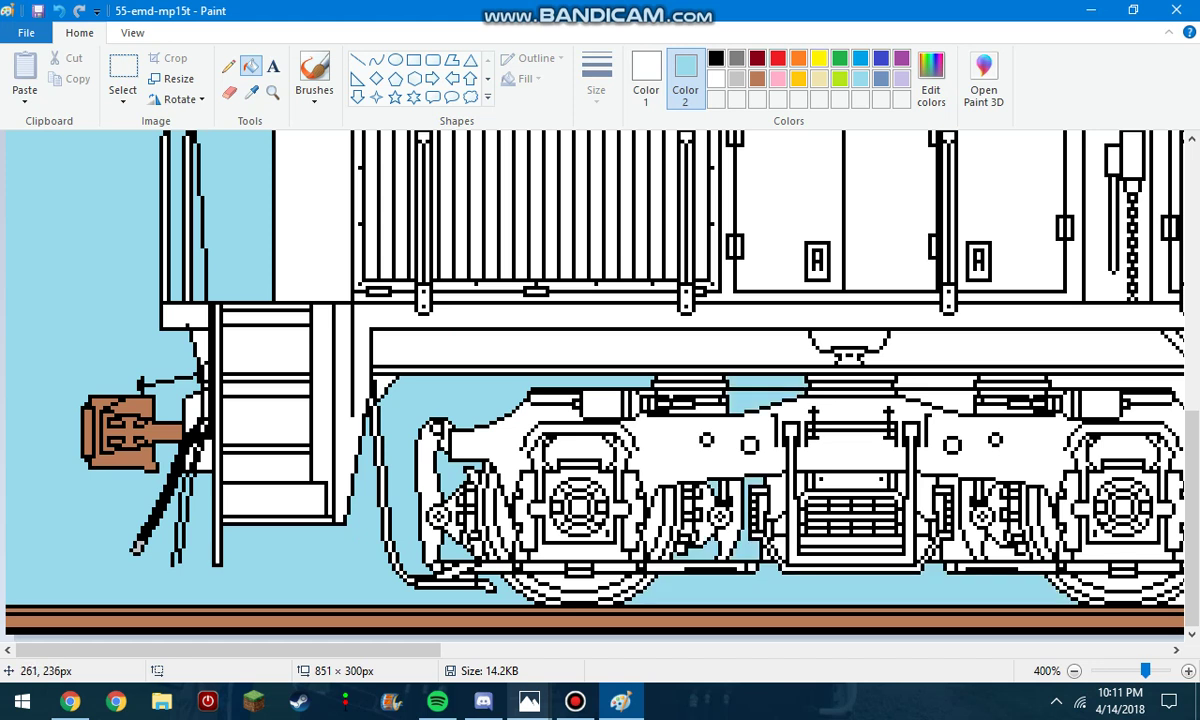
pyautogui.rightClick(957, 397)
pyautogui.rightClick(955, 381)
pyautogui.moveTo(400, 650); pyautogui.dragTo(612, 650)
pyautogui.rightClick(507, 381)
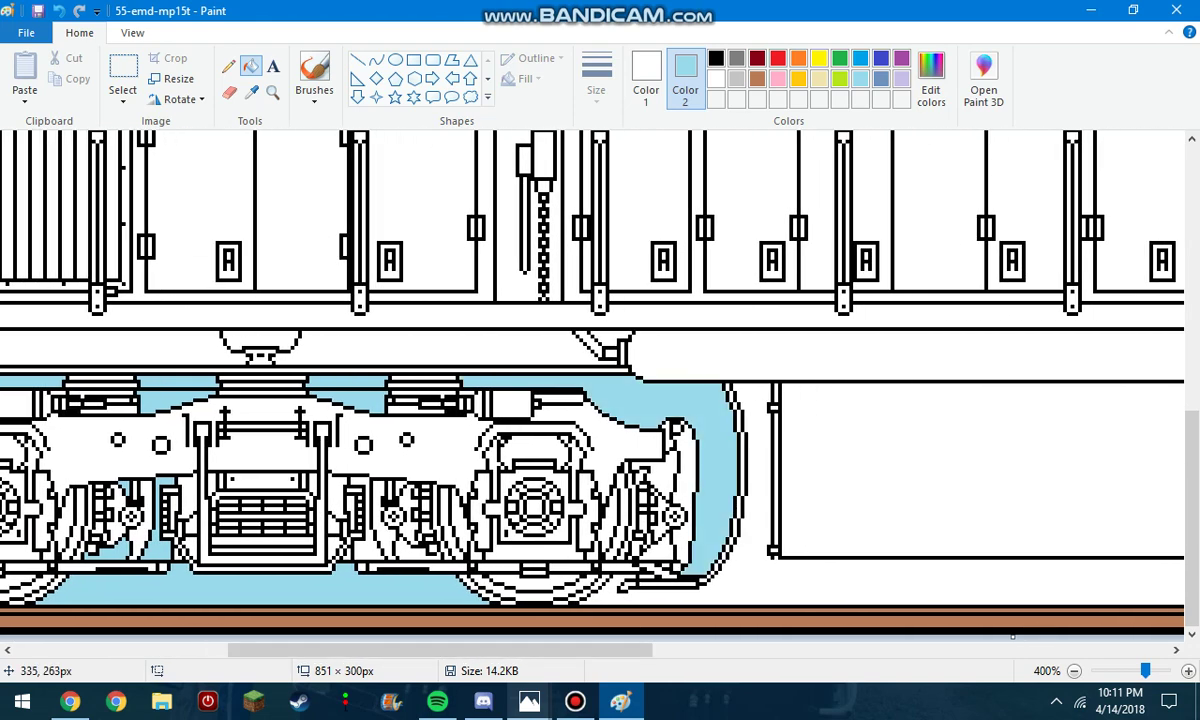
pyautogui.rightClick(604, 531)
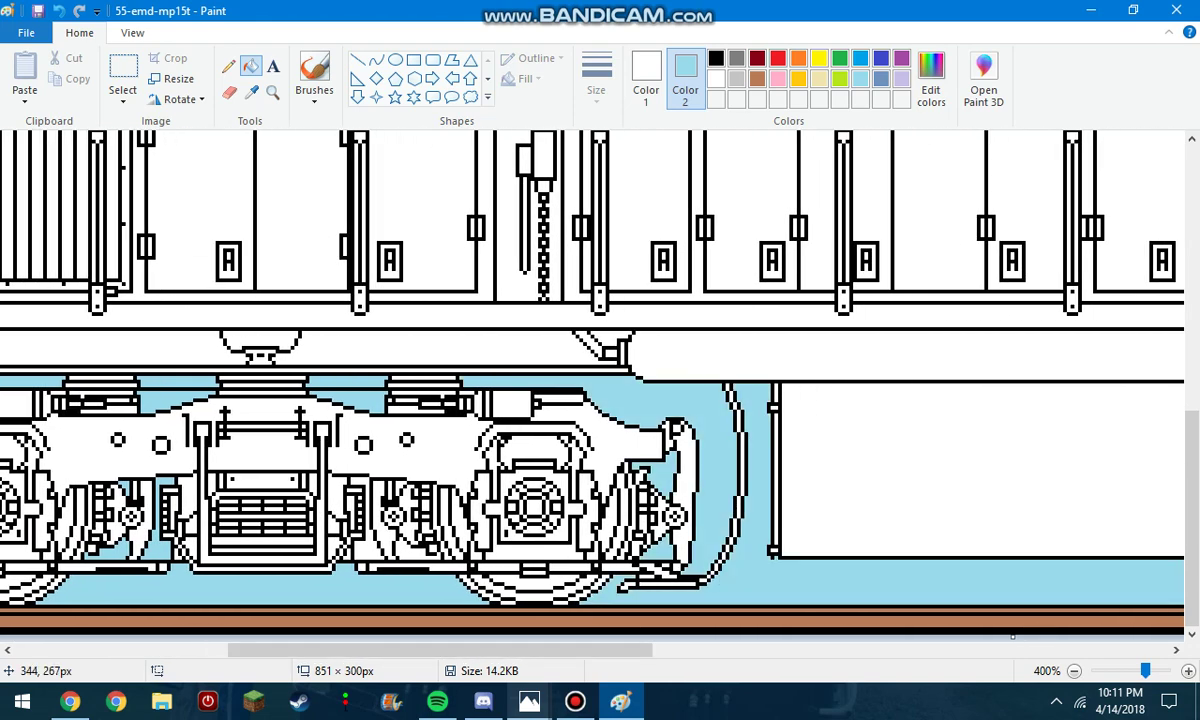
# Fill the background gaps around the inner end, middle and top of the right truck with light turquoise
pyautogui.moveTo(440, 650); pyautogui.dragTo(812, 650)
pyautogui.rightClick(312, 464)
pyautogui.rightClick(312, 512)
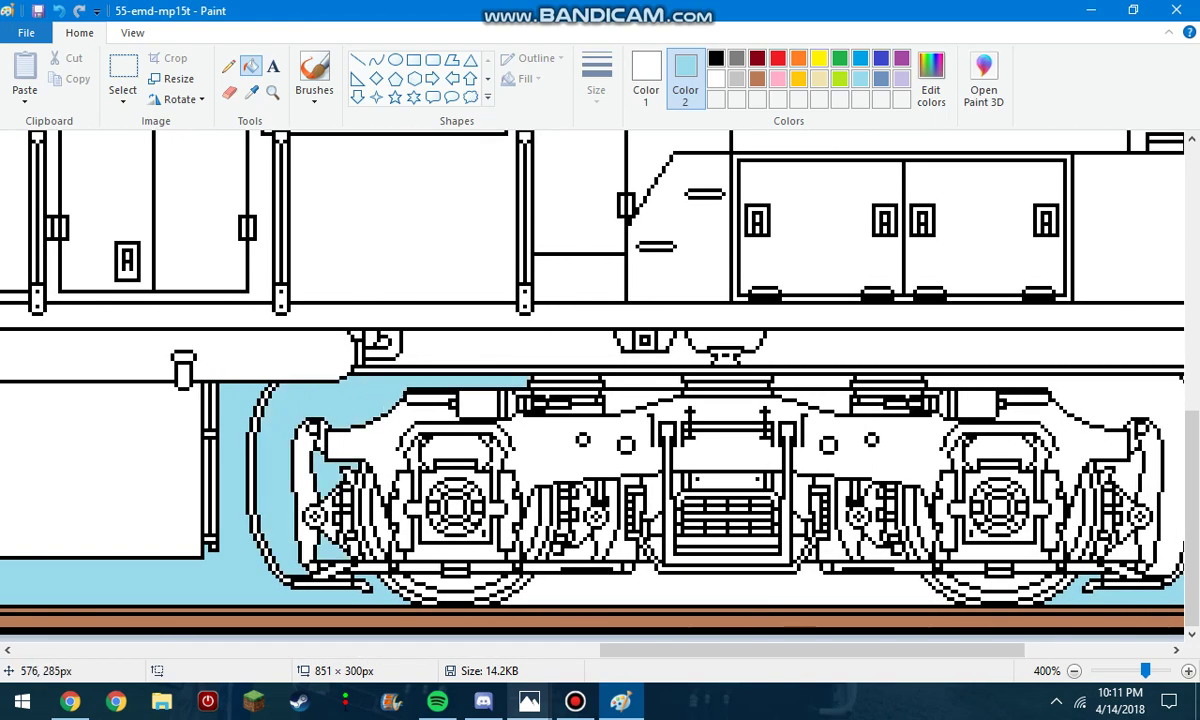
pyautogui.rightClick(548, 552)
pyautogui.rightClick(540, 514)
pyautogui.rightClick(585, 515)
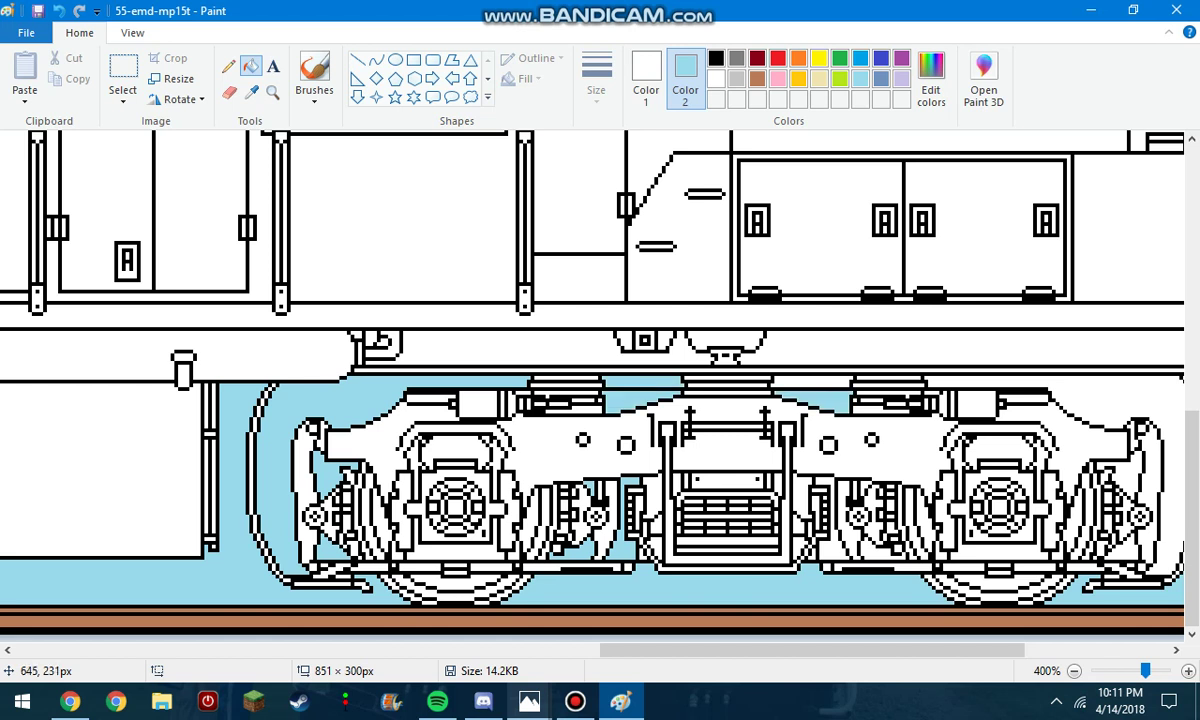
pyautogui.rightClick(720, 356)
pyautogui.hotkey('ctrl', 'z')
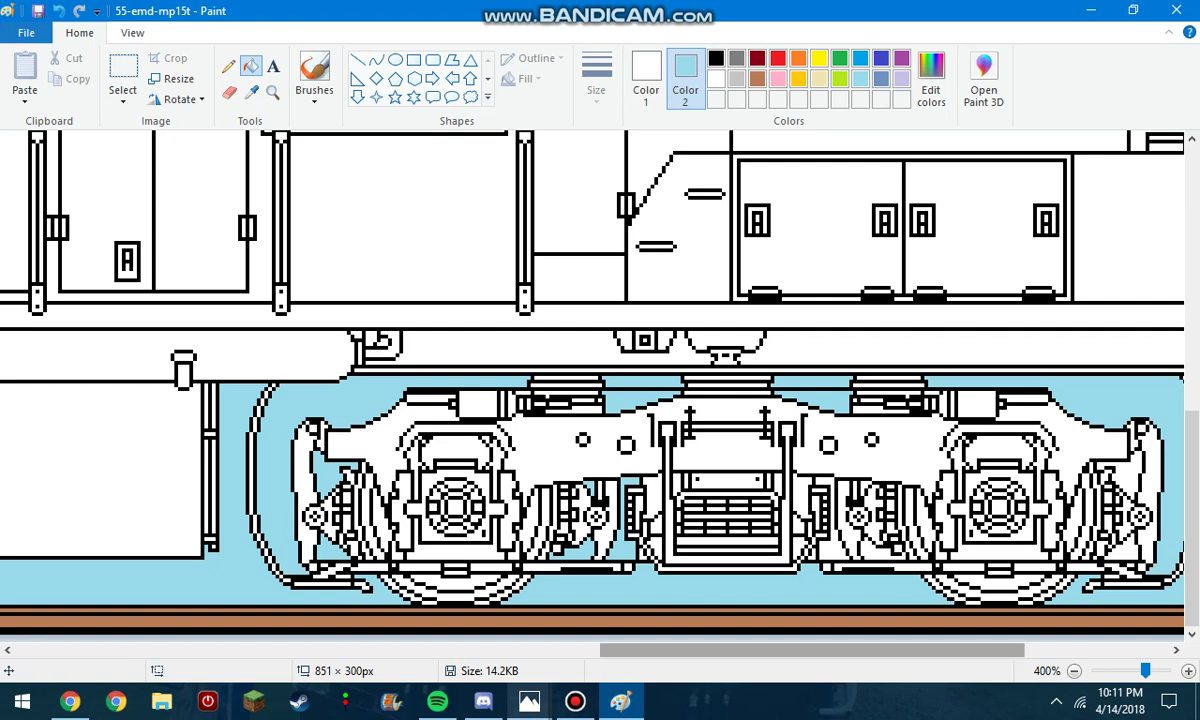
# Fill the background gaps beside the right coupler, in the right end railing and behind the cab with light turquoise
pyautogui.hscroll(4, 600, 385)
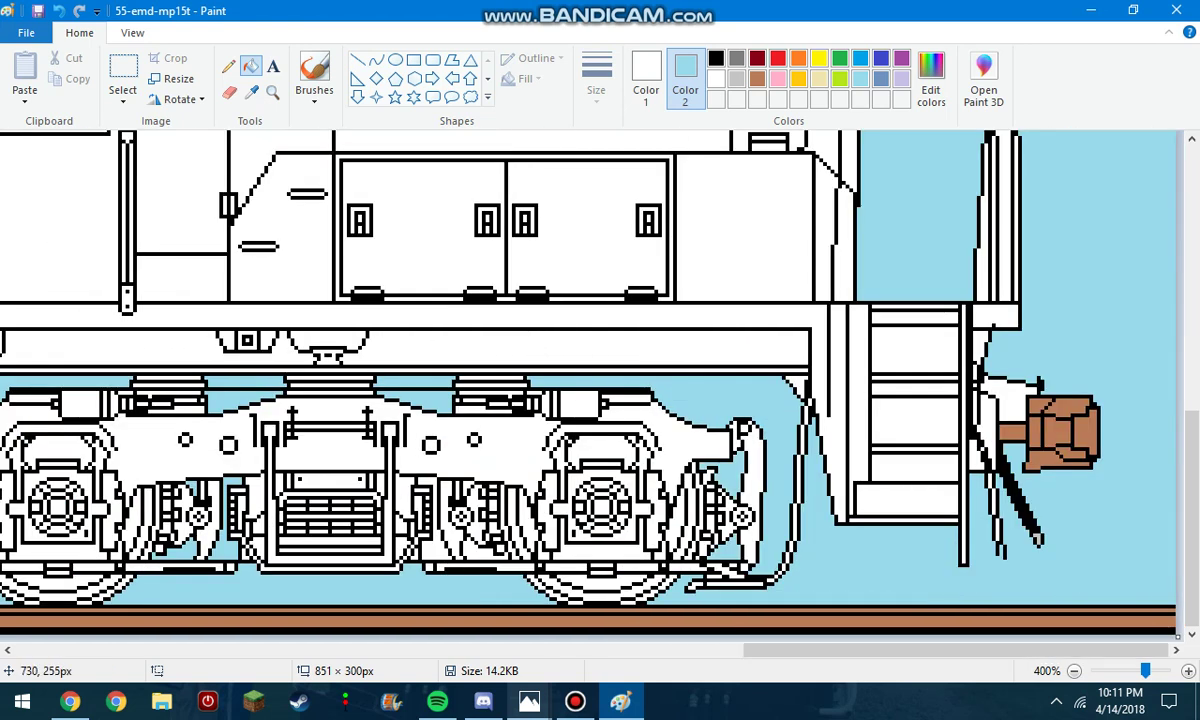
pyautogui.click(995, 388)
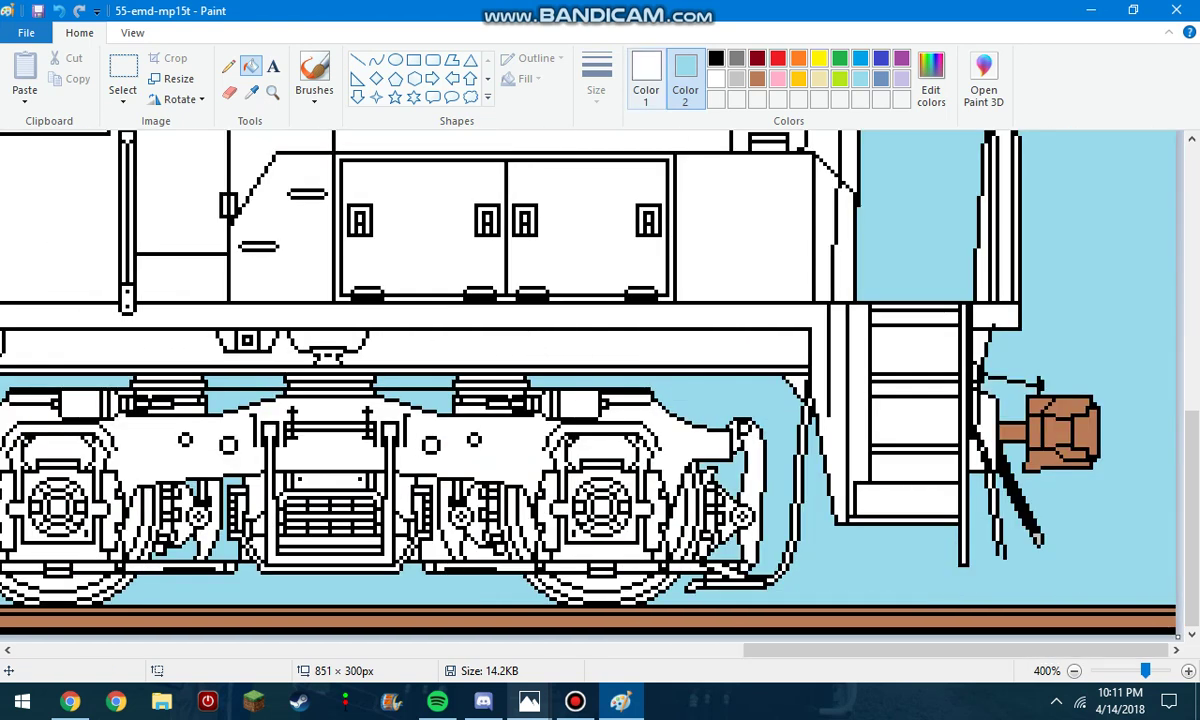
pyautogui.click(229, 91)
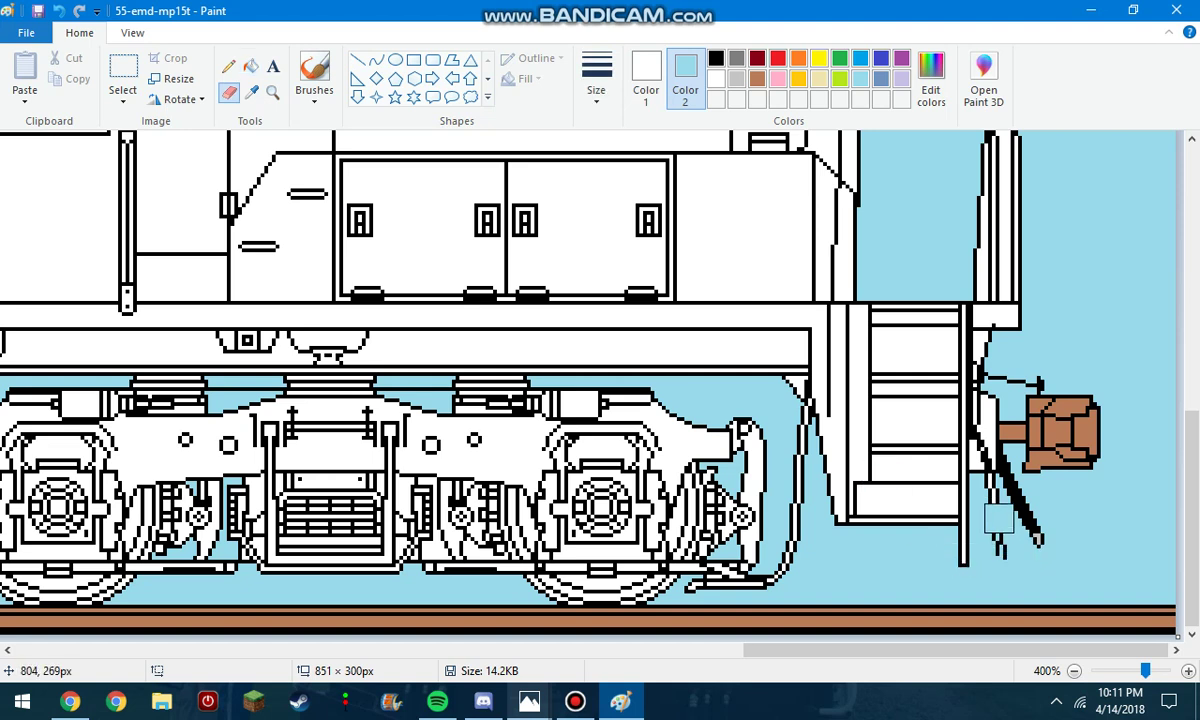
pyautogui.scroll(1, 930, 450)
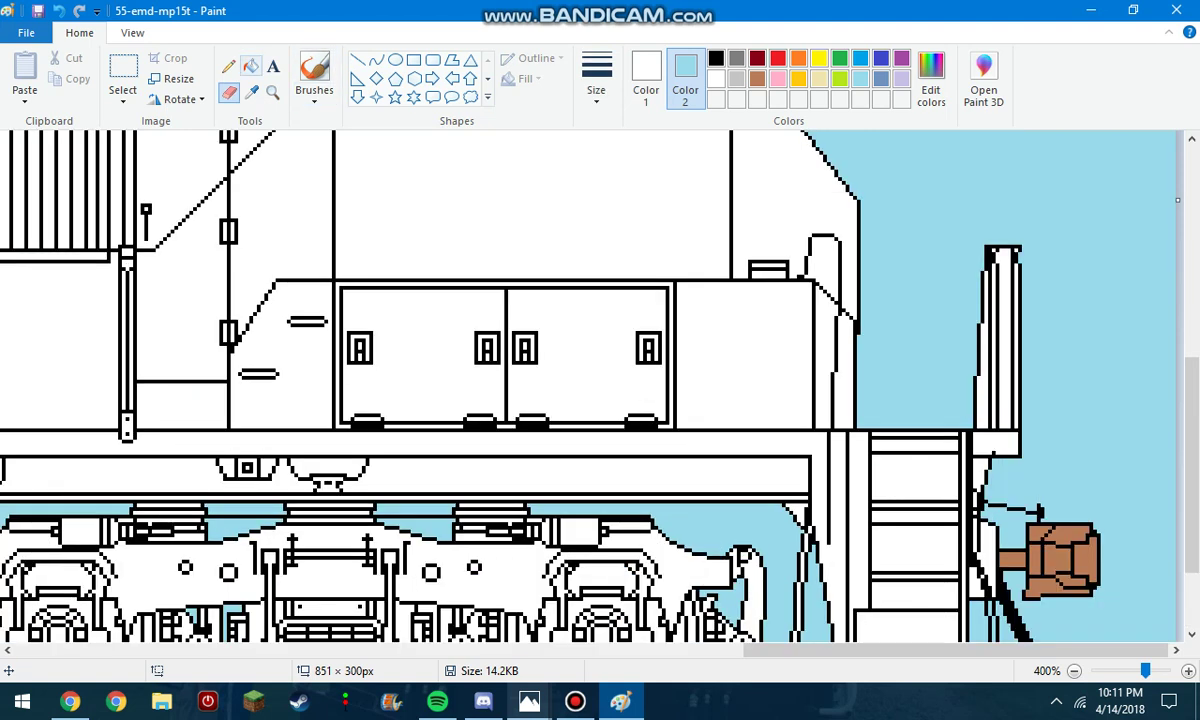
pyautogui.click(251, 66)
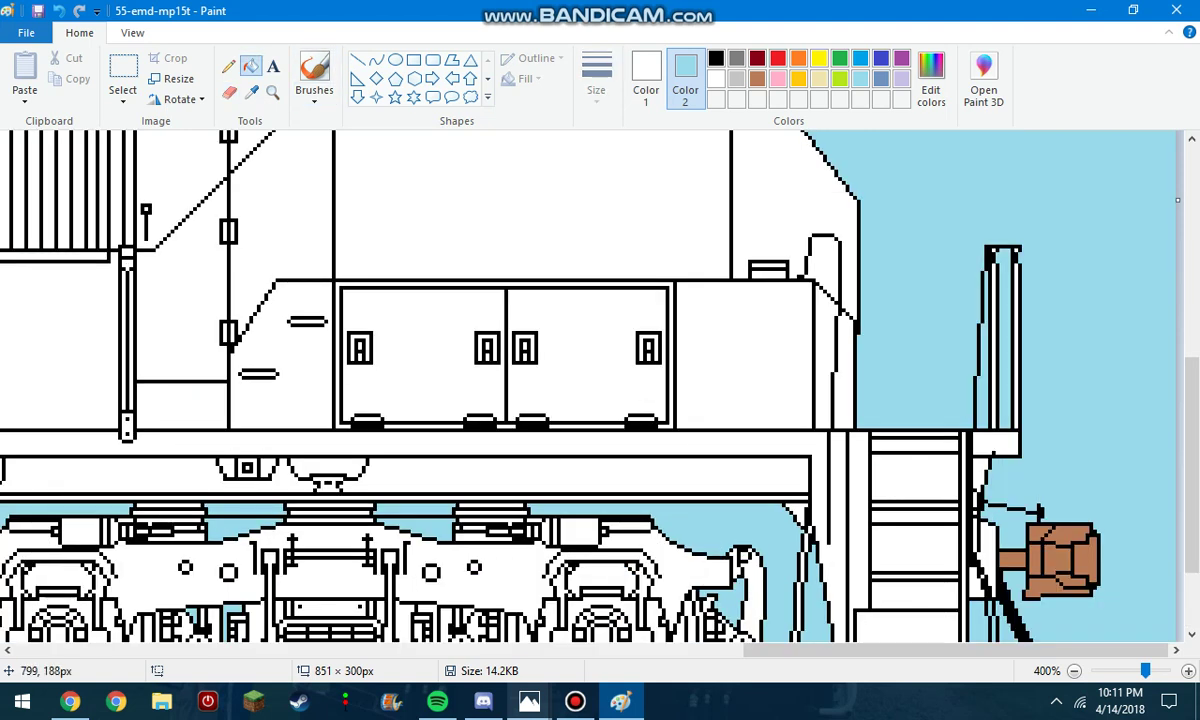
pyautogui.scroll(2, 600, 385)
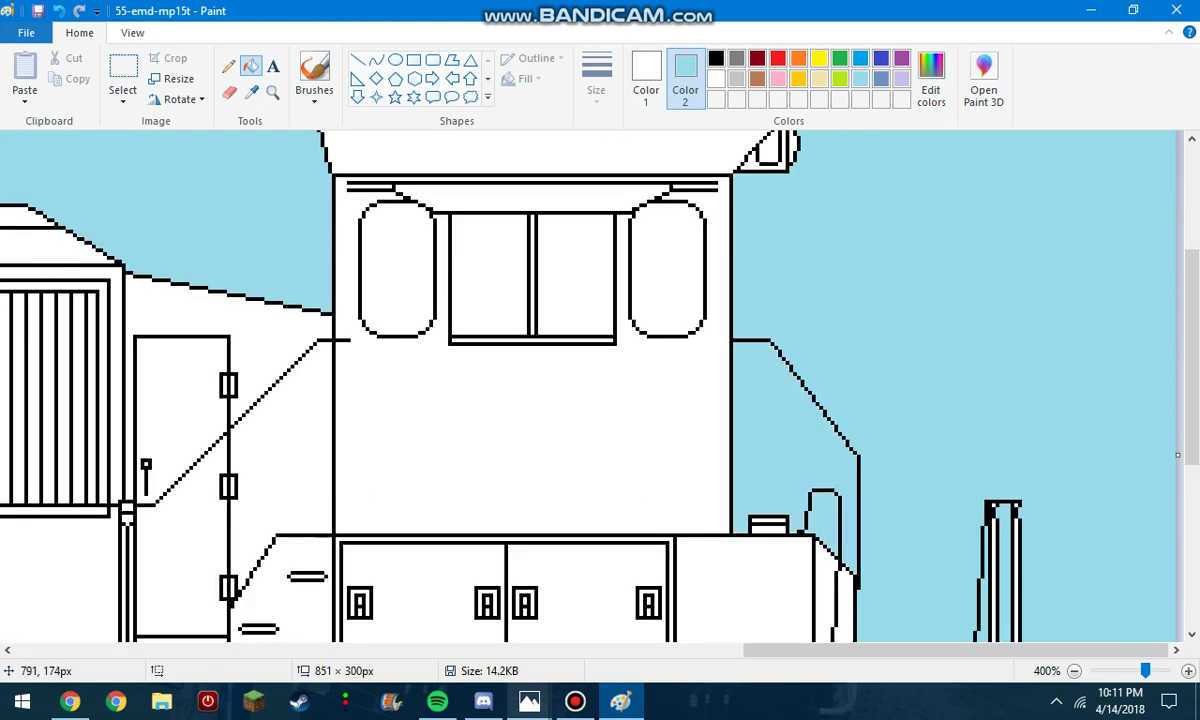
# Fill the left-end headlight pane, the four cab windows and the small opening at the cab roof's outer end with light turquoise
pyautogui.scroll(-3, 980, 416)
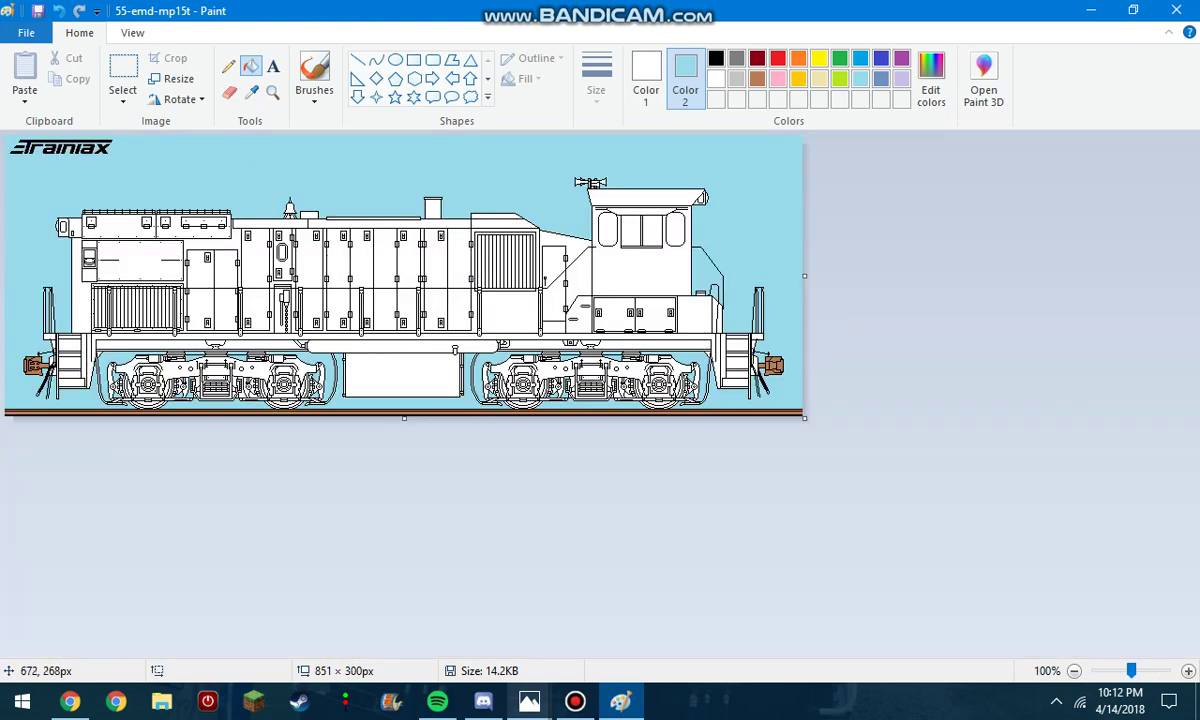
pyautogui.scroll(1, 638, 389)
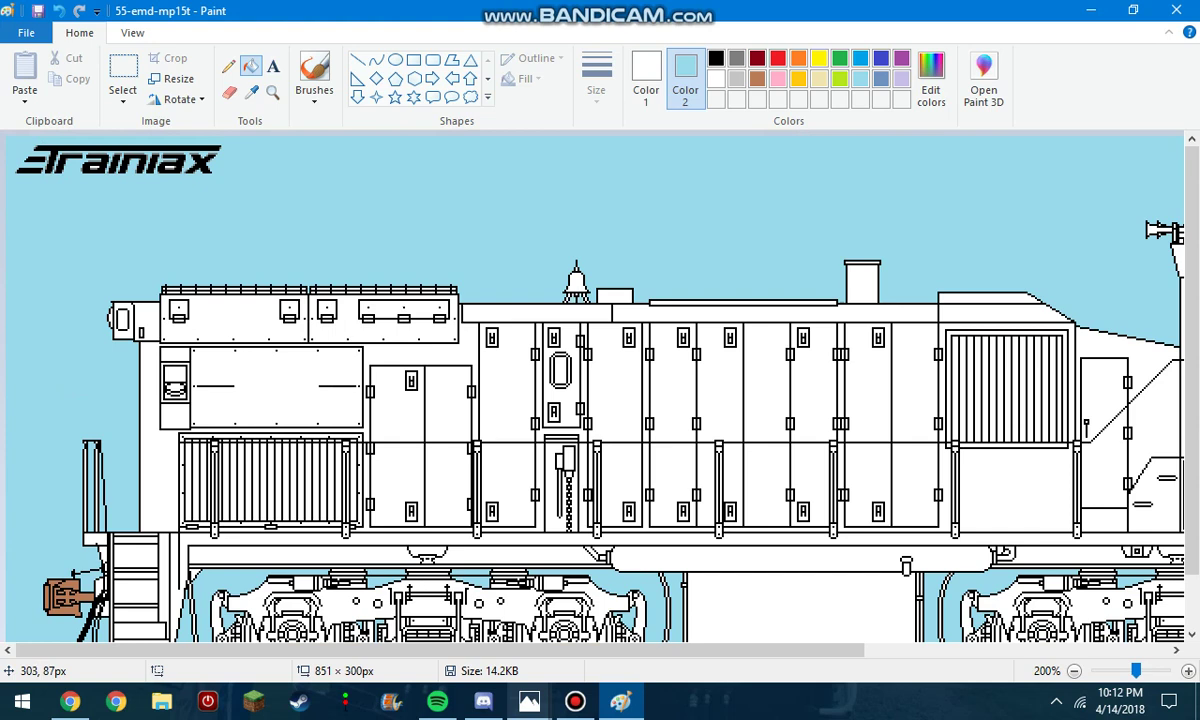
pyautogui.scroll(-1, 150, 355)
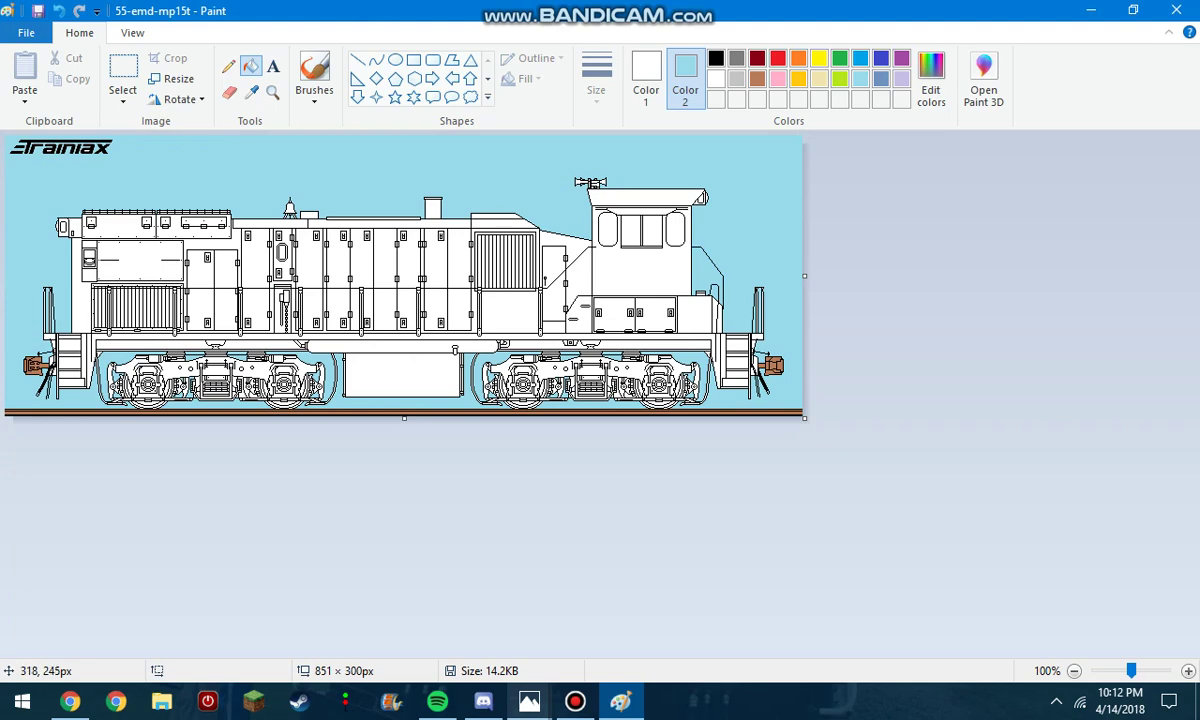
pyautogui.scroll(4, 150, 355)
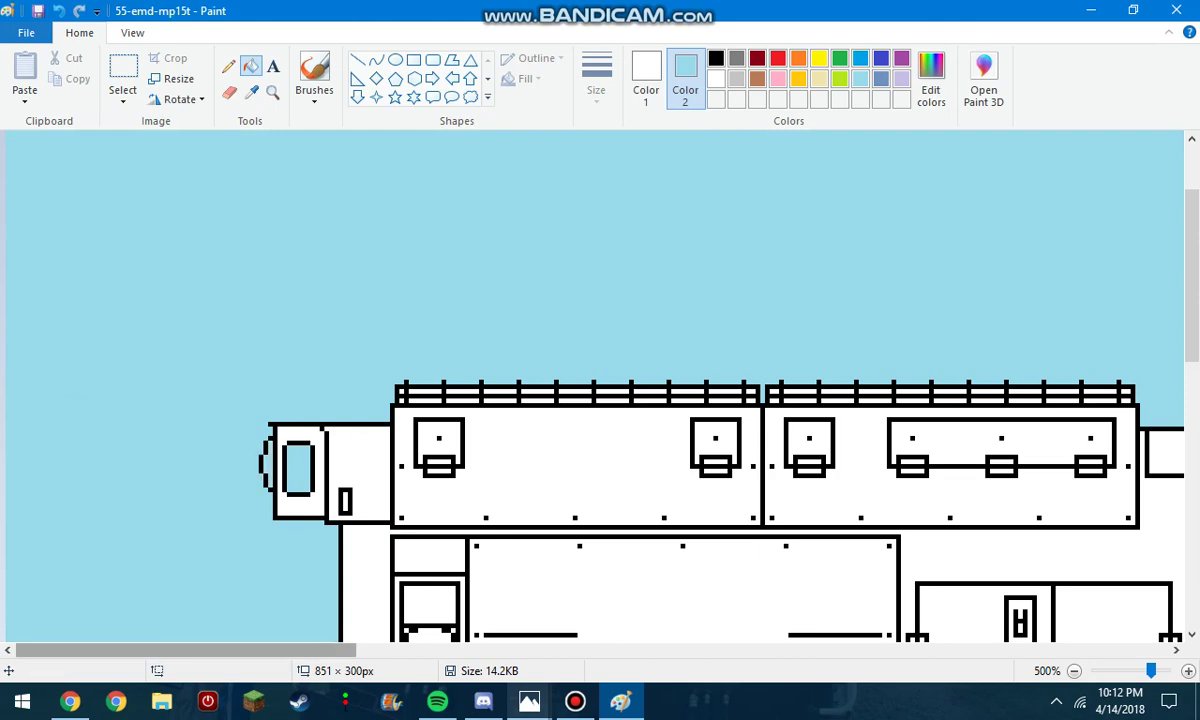
pyautogui.moveTo(260, 650); pyautogui.dragTo(960, 650)
pyautogui.click(580, 480)
pyautogui.click(695, 485)
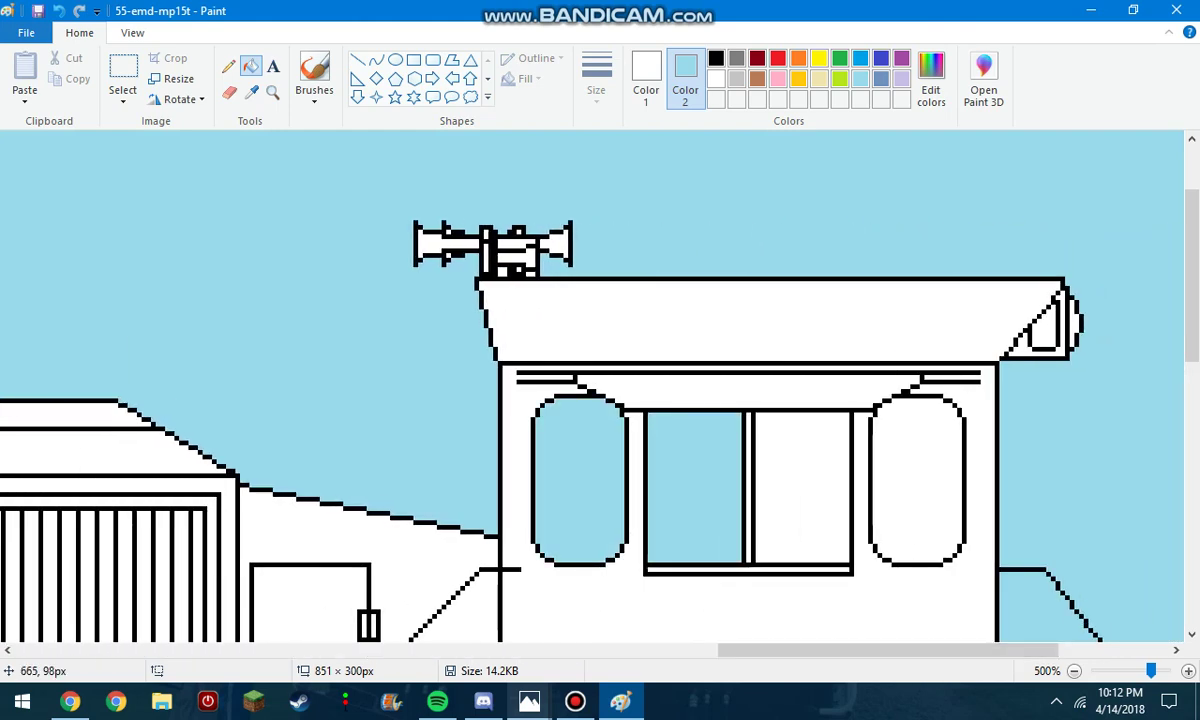
pyautogui.click(803, 485)
pyautogui.click(917, 480)
pyautogui.click(1043, 325)
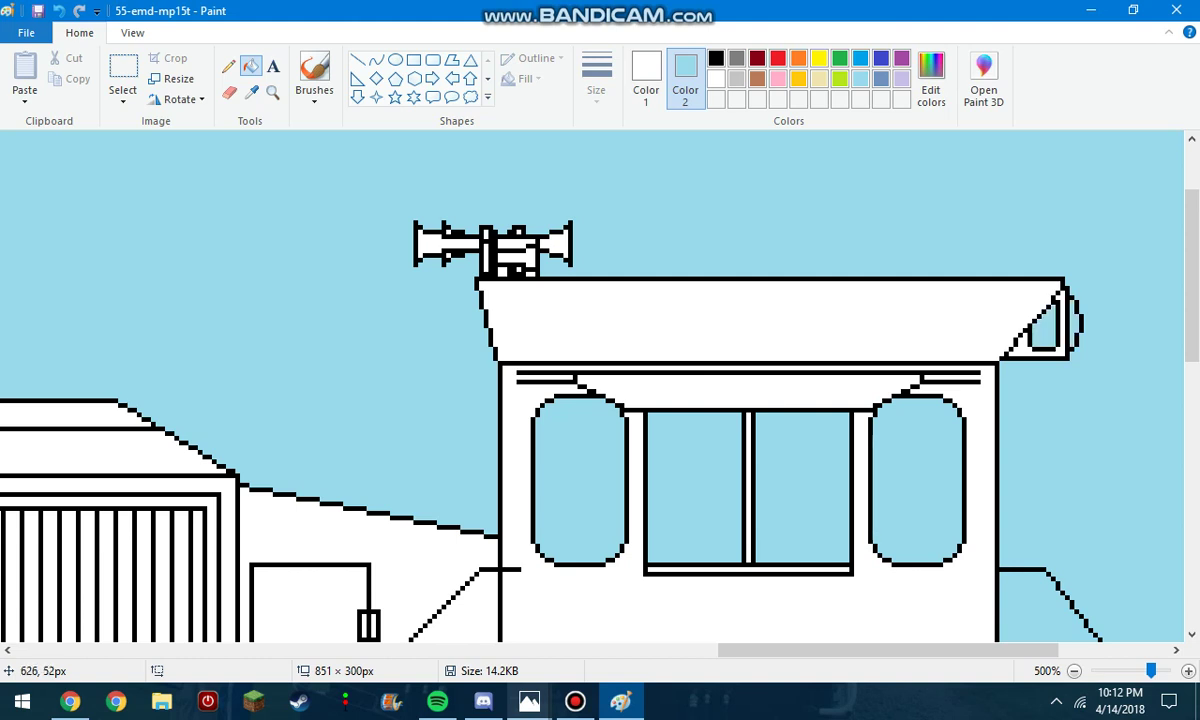
# Recolor the white parts of the air horn on the cab roof light turquoise with the Eraser
pyautogui.click(229, 91)
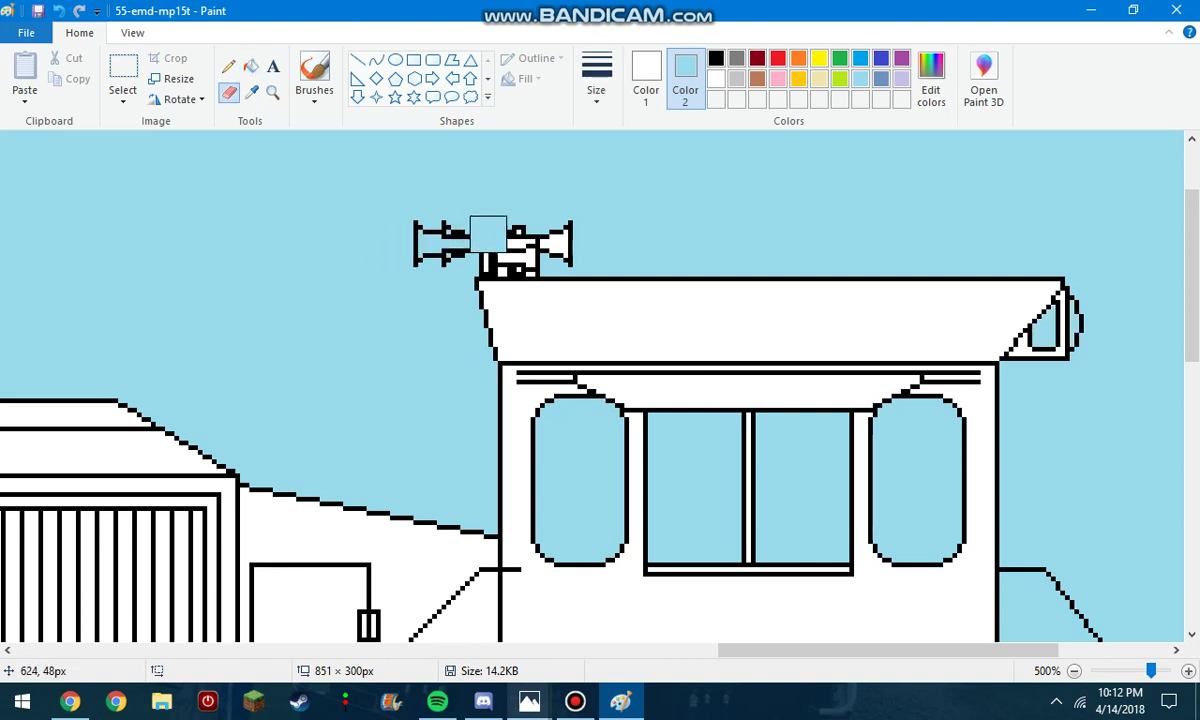
pyautogui.moveTo(490, 236); pyautogui.dragTo(517, 258)
pyautogui.scroll(-2, 723, 295)
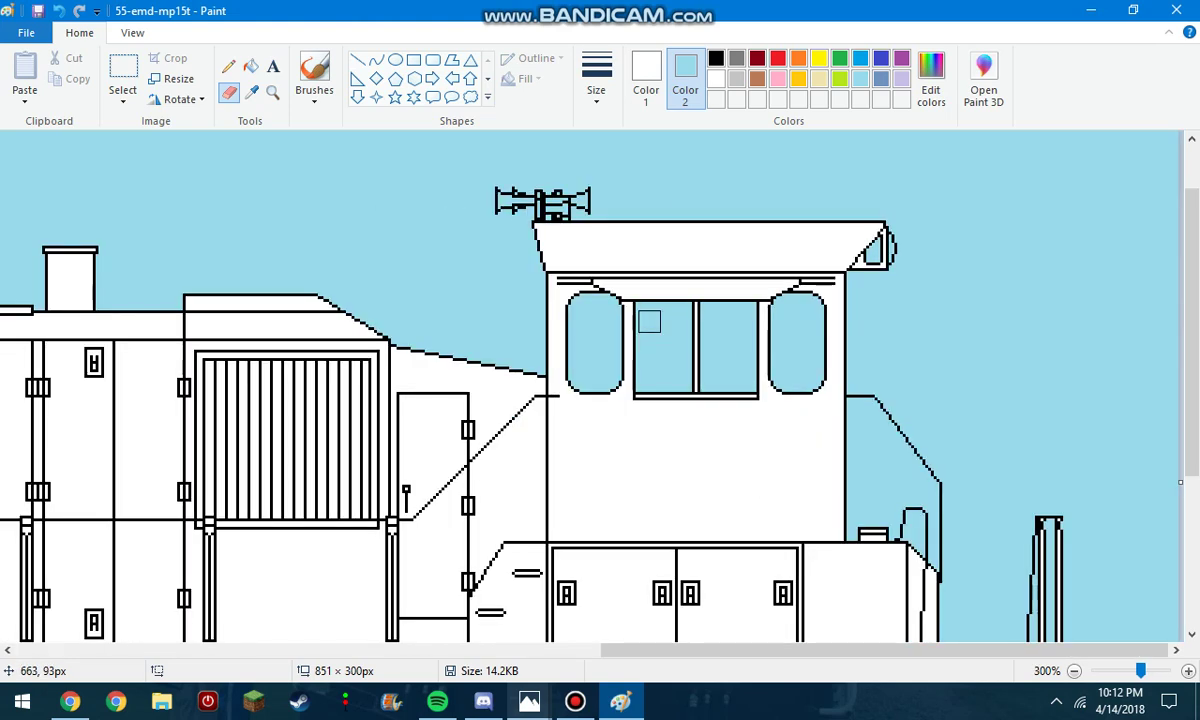
pyautogui.scroll(-3, 482, 407)
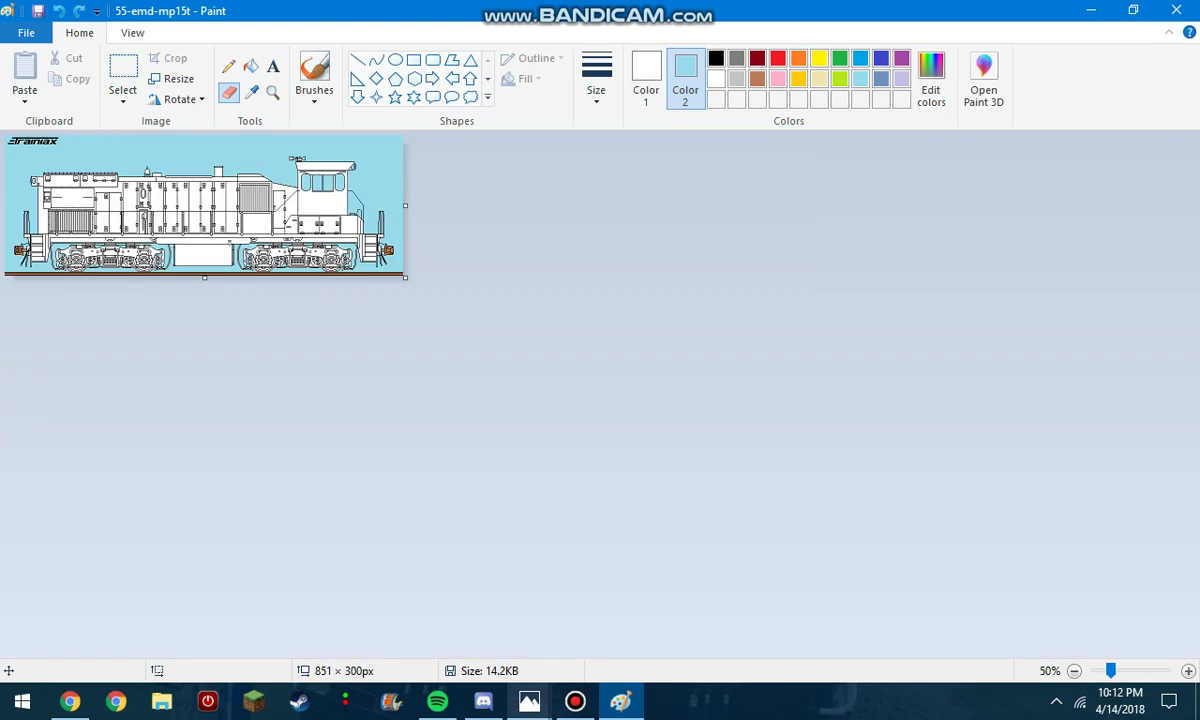
pyautogui.scroll(2, 180, 258)
pyautogui.scroll(-1, 200, 280)
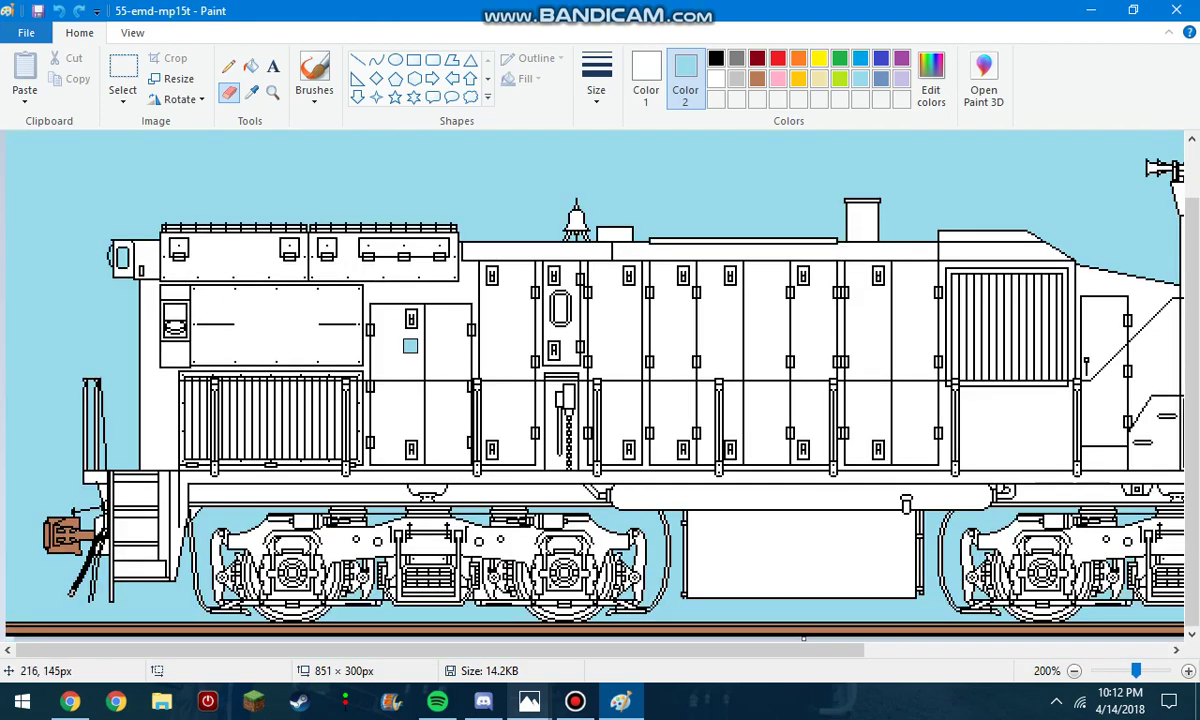
pyautogui.moveTo(437, 650)
pyautogui.mouseDown()
pyautogui.moveTo(678, 650)
pyautogui.moveTo(446, 650)
pyautogui.mouseUp()
pyautogui.scroll(-2, 595, 197)
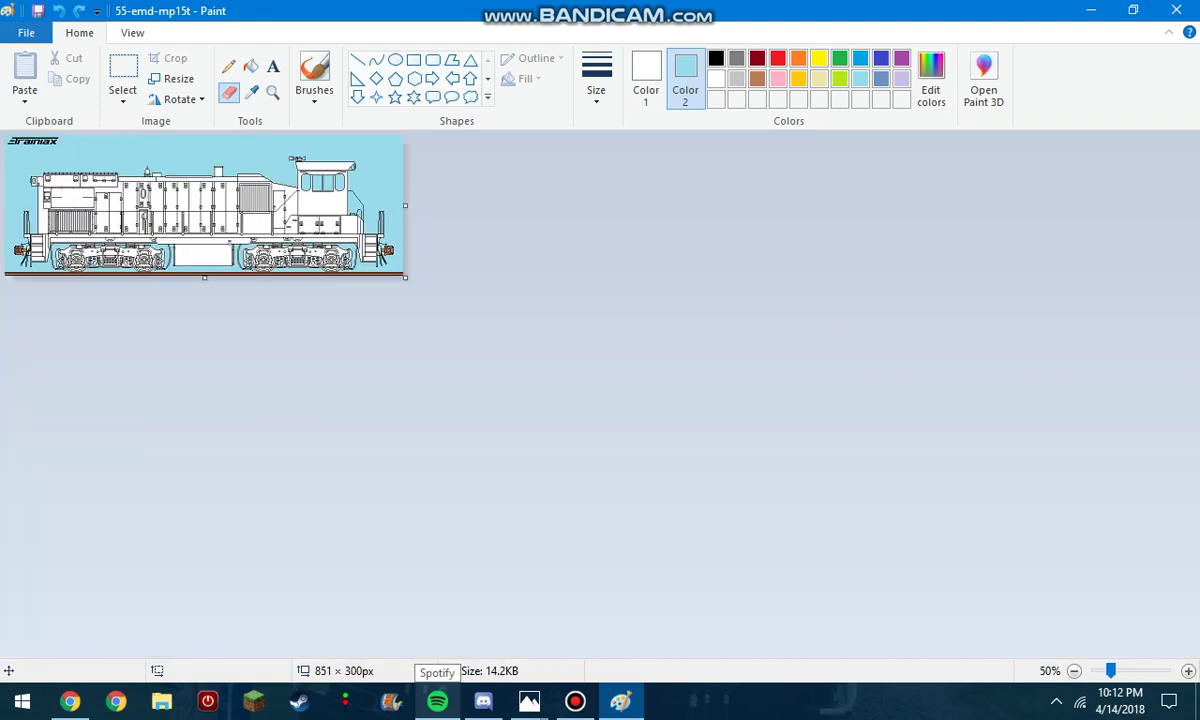
pyautogui.scroll(1, 586, 225)
pyautogui.scroll(1, 625, 233)
pyautogui.scroll(-1, 625, 233)
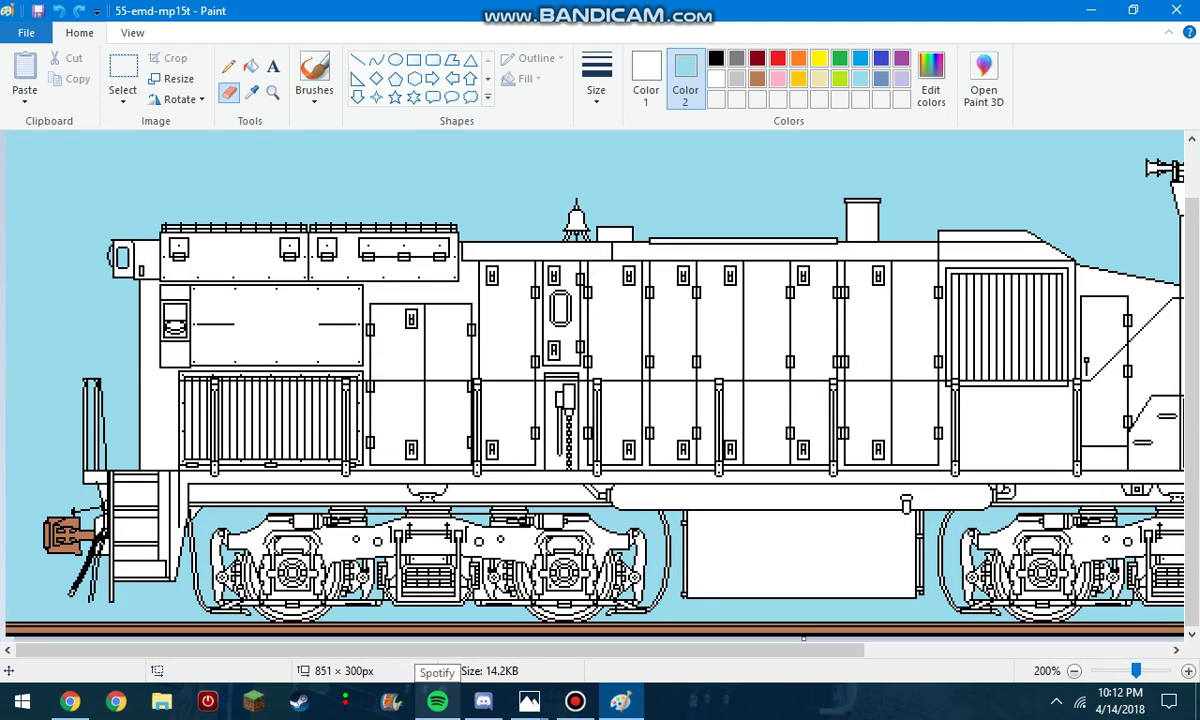
pyautogui.click(716, 58)
pyautogui.click(931, 80)
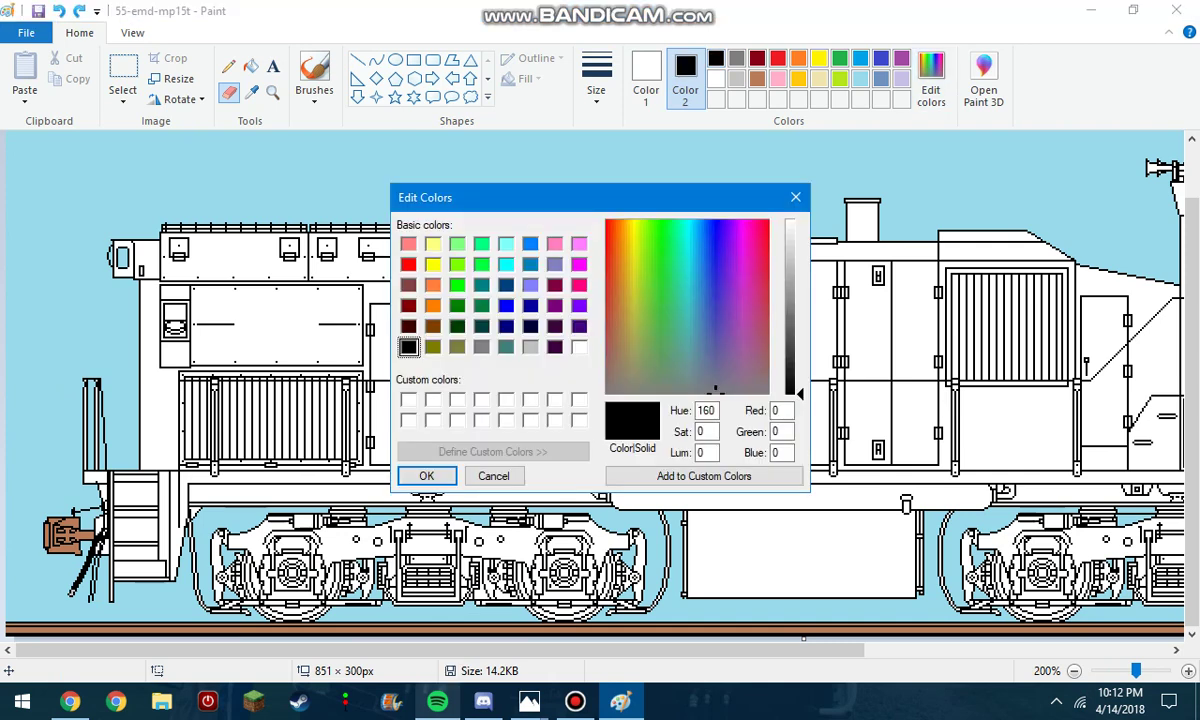
pyautogui.click(796, 197)
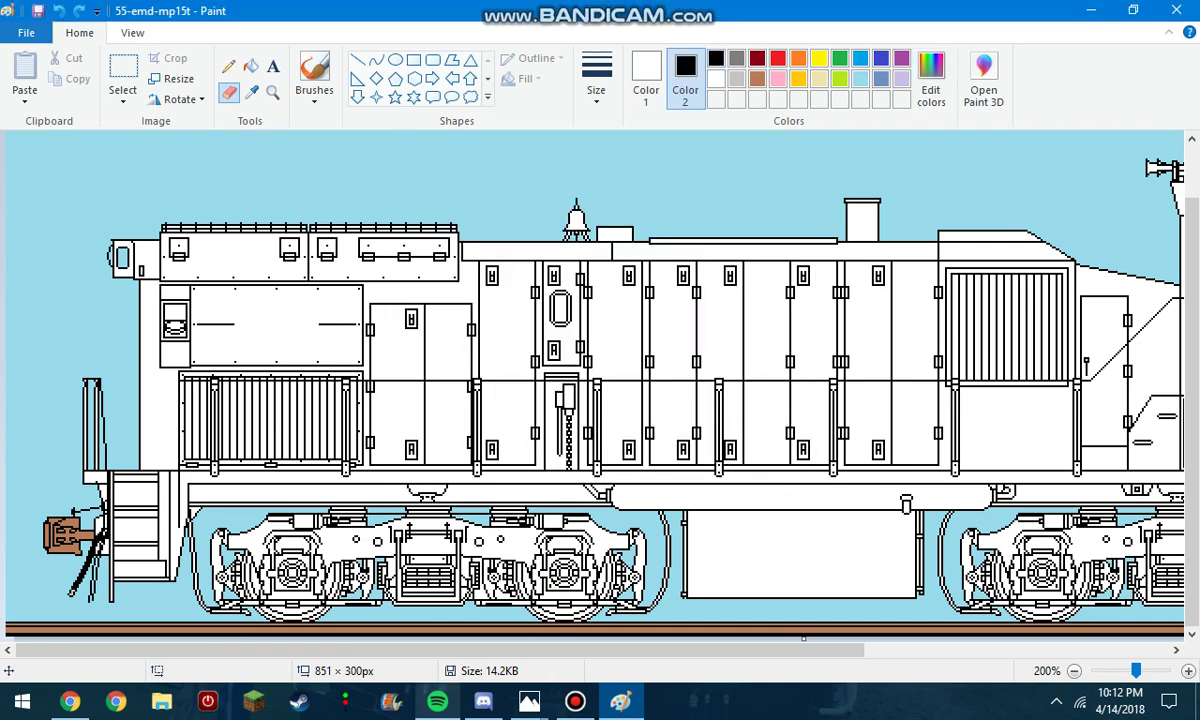
# Set Color 2 to gray and recolor the white of the left steps' lower part and the left truck's outer half with the Eraser
pyautogui.click(737, 58)
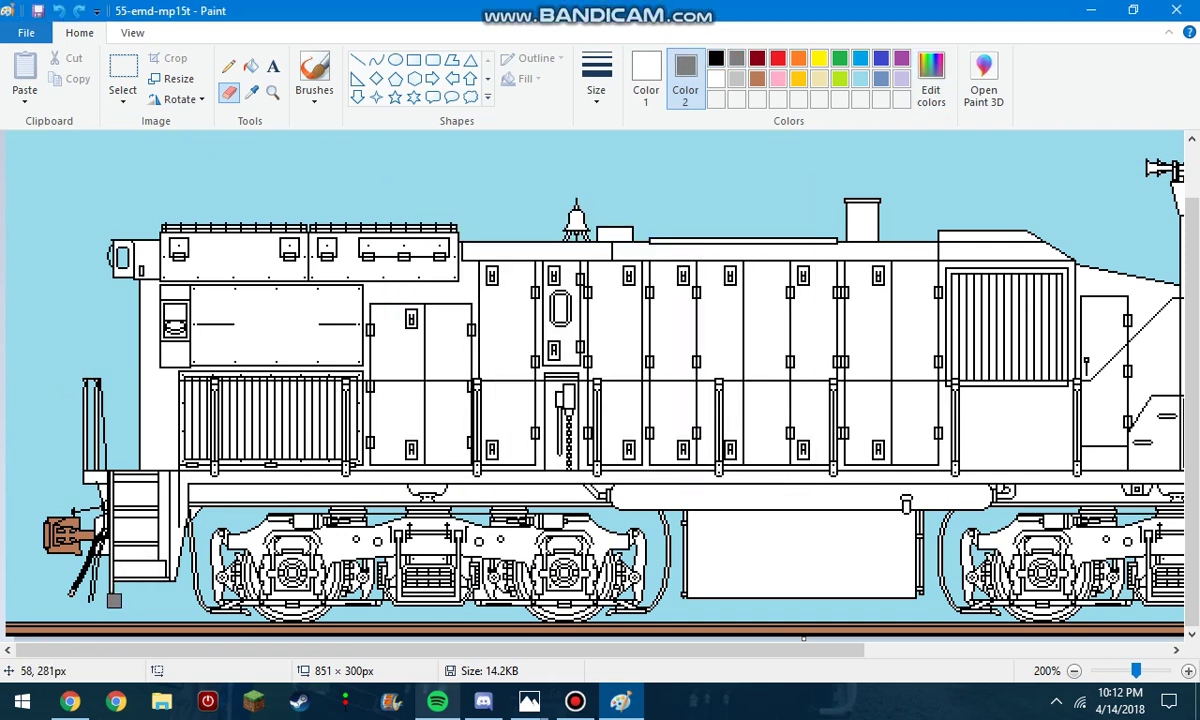
pyautogui.moveTo(204, 578)
pyautogui.mouseDown()
pyautogui.moveTo(96, 554)
pyautogui.moveTo(131, 543)
pyautogui.moveTo(77, 539)
pyautogui.moveTo(173, 536)
pyautogui.moveTo(283, 556)
pyautogui.moveTo(140, 588)
pyautogui.moveTo(357, 600)
pyautogui.moveTo(257, 608)
pyautogui.moveTo(197, 592)
pyautogui.moveTo(395, 530)
pyautogui.moveTo(269, 506)
pyautogui.moveTo(387, 496)
pyautogui.moveTo(283, 486)
pyautogui.moveTo(351, 480)
pyautogui.mouseUp()
pyautogui.moveTo(402, 520); pyautogui.dragTo(427, 520)
pyautogui.moveTo(300, 511); pyautogui.dragTo(390, 511)
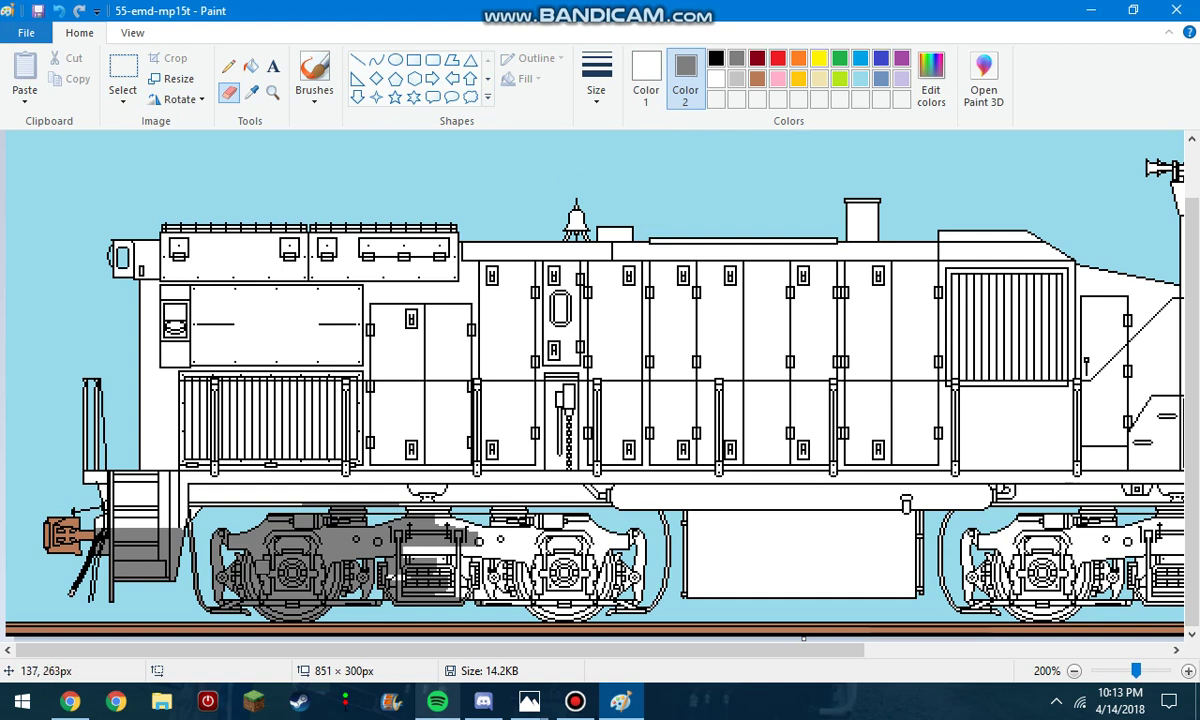
# Recolor the rest of the left steps and truck, the side sill and much of the fuel tank gray
pyautogui.moveTo(198, 536)
pyautogui.mouseDown()
pyautogui.moveTo(156, 527)
pyautogui.moveTo(208, 521)
pyautogui.moveTo(55, 530)
pyautogui.moveTo(243, 520)
pyautogui.moveTo(101, 521)
pyautogui.moveTo(225, 514)
pyautogui.moveTo(86, 493)
pyautogui.moveTo(167, 506)
pyautogui.moveTo(90, 488)
pyautogui.moveTo(88, 476)
pyautogui.moveTo(144, 476)
pyautogui.moveTo(140, 495)
pyautogui.moveTo(255, 503)
pyautogui.moveTo(193, 499)
pyautogui.moveTo(160, 452)
pyautogui.mouseUp()
pyautogui.click(251, 66)
pyautogui.click(196, 478)
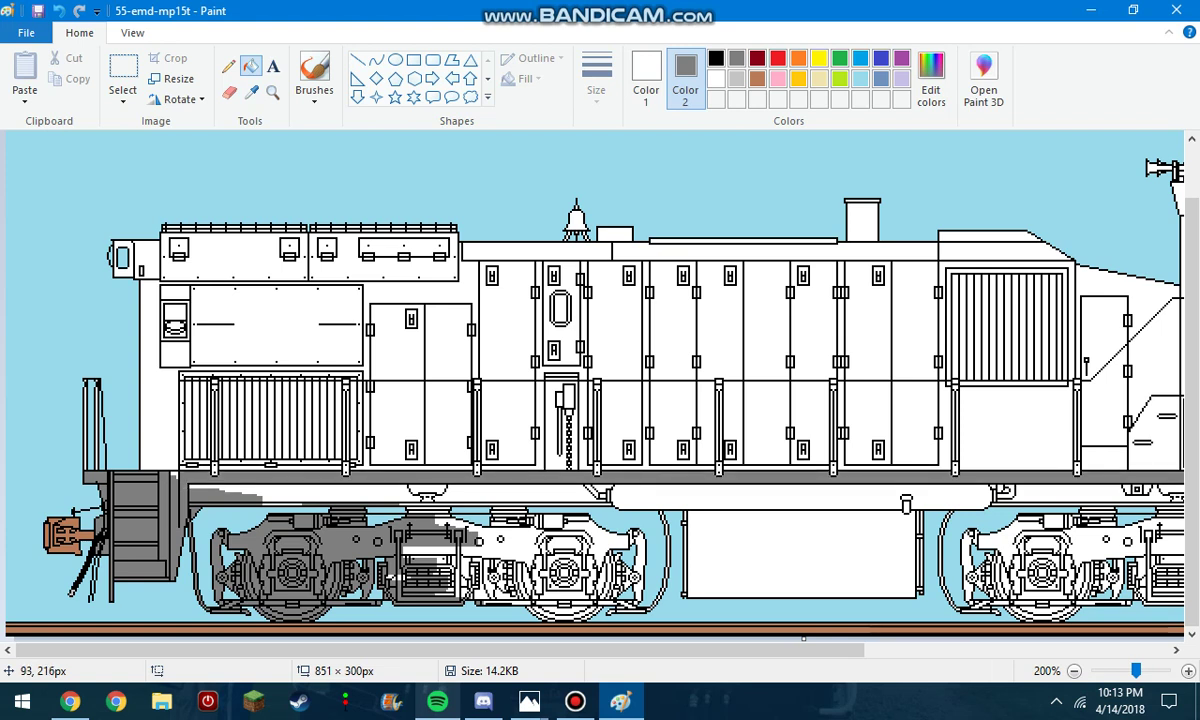
pyautogui.click(229, 92)
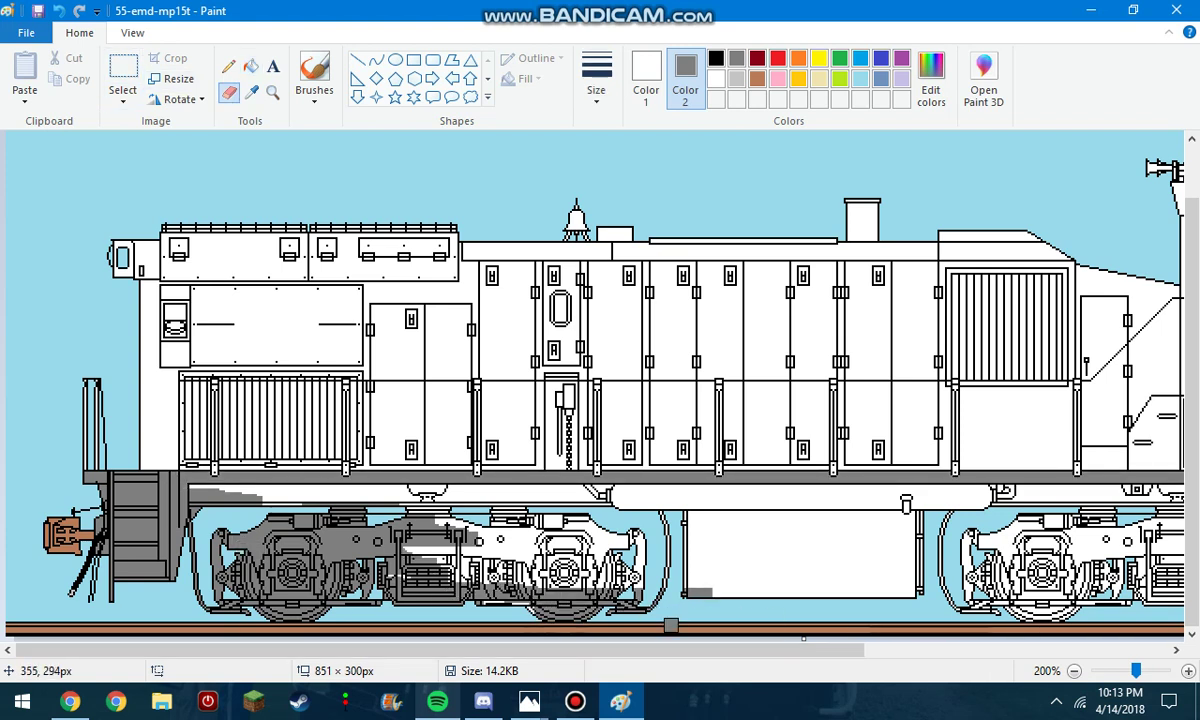
pyautogui.moveTo(624, 626)
pyautogui.mouseDown()
pyautogui.moveTo(814, 579)
pyautogui.moveTo(744, 533)
pyautogui.moveTo(506, 567)
pyautogui.moveTo(822, 608)
pyautogui.moveTo(619, 563)
pyautogui.moveTo(510, 574)
pyautogui.moveTo(535, 578)
pyautogui.moveTo(511, 556)
pyautogui.moveTo(324, 526)
pyautogui.moveTo(738, 569)
pyautogui.moveTo(470, 480)
pyautogui.moveTo(339, 484)
pyautogui.moveTo(195, 467)
pyautogui.moveTo(443, 479)
pyautogui.moveTo(391, 469)
pyautogui.moveTo(381, 485)
pyautogui.moveTo(488, 462)
pyautogui.moveTo(471, 456)
pyautogui.moveTo(600, 458)
pyautogui.moveTo(655, 482)
pyautogui.moveTo(817, 513)
pyautogui.moveTo(591, 509)
pyautogui.moveTo(751, 507)
pyautogui.moveTo(909, 547)
pyautogui.mouseUp()
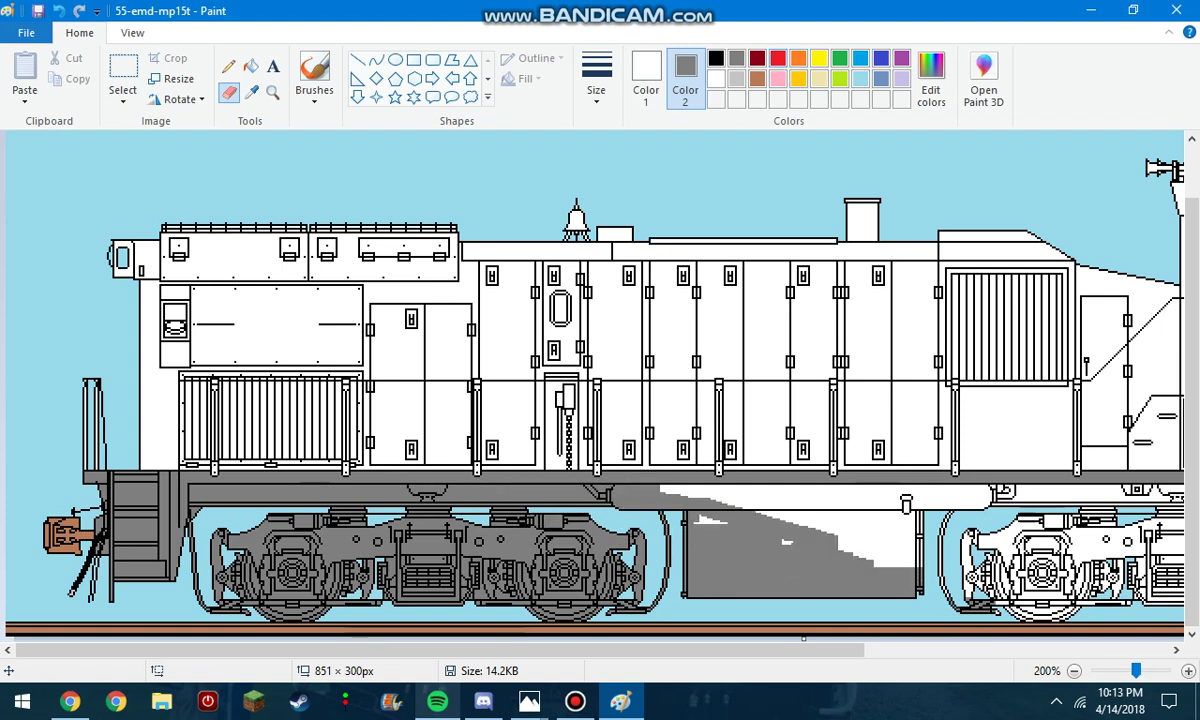
# Set Color 2 to red and recolor the white hood panels at the left end and along the roof, including the bell
pyautogui.moveTo(84, 460)
pyautogui.mouseDown()
pyautogui.moveTo(124, 466)
pyautogui.moveTo(54, 440)
pyautogui.moveTo(148, 395)
pyautogui.moveTo(143, 380)
pyautogui.moveTo(58, 370)
pyautogui.moveTo(108, 451)
pyautogui.moveTo(457, 441)
pyautogui.moveTo(468, 451)
pyautogui.moveTo(341, 400)
pyautogui.moveTo(490, 481)
pyautogui.moveTo(456, 421)
pyautogui.moveTo(92, 384)
pyautogui.moveTo(183, 384)
pyautogui.moveTo(425, 431)
pyautogui.moveTo(367, 379)
pyautogui.moveTo(500, 318)
pyautogui.moveTo(447, 347)
pyautogui.moveTo(535, 333)
pyautogui.moveTo(561, 293)
pyautogui.moveTo(353, 299)
pyautogui.moveTo(581, 243)
pyautogui.moveTo(399, 193)
pyautogui.moveTo(727, 209)
pyautogui.moveTo(509, 205)
pyautogui.moveTo(347, 225)
pyautogui.mouseUp()
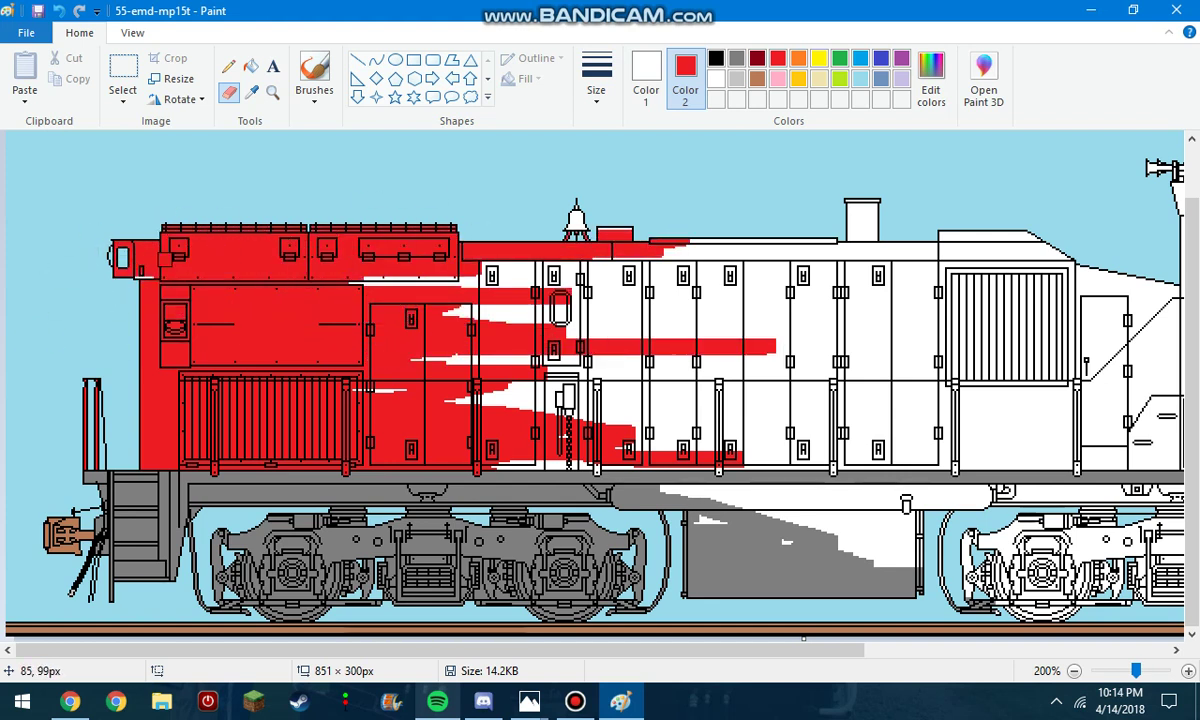
pyautogui.moveTo(465, 243)
pyautogui.mouseDown()
pyautogui.moveTo(350, 265)
pyautogui.moveTo(560, 262)
pyautogui.moveTo(597, 205)
pyautogui.moveTo(698, 222)
pyautogui.moveTo(687, 263)
pyautogui.moveTo(864, 227)
pyautogui.mouseUp()
# Sweep red over the white areas of the middle hood, lower cab side, fuel tank and right truck with the Eraser
pyautogui.moveTo(780, 650); pyautogui.dragTo(1036, 650)
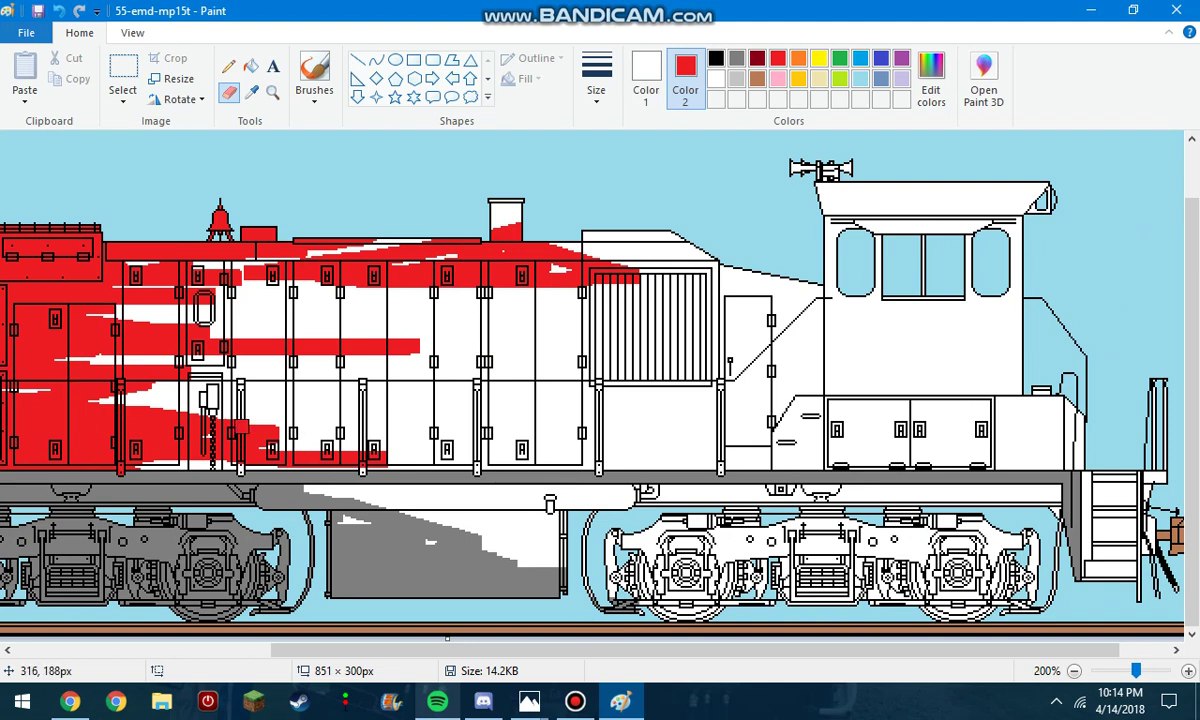
pyautogui.moveTo(265, 430)
pyautogui.mouseDown()
pyautogui.moveTo(221, 469)
pyautogui.moveTo(370, 485)
pyautogui.moveTo(194, 458)
pyautogui.moveTo(114, 372)
pyautogui.moveTo(230, 386)
pyautogui.moveTo(306, 432)
pyautogui.moveTo(198, 398)
pyautogui.moveTo(381, 442)
pyautogui.moveTo(2, 372)
pyautogui.moveTo(316, 399)
pyautogui.moveTo(511, 498)
pyautogui.moveTo(630, 500)
pyautogui.moveTo(441, 535)
pyautogui.moveTo(468, 564)
pyautogui.moveTo(395, 539)
pyautogui.moveTo(144, 544)
pyautogui.moveTo(303, 552)
pyautogui.moveTo(361, 520)
pyautogui.moveTo(391, 550)
pyautogui.moveTo(163, 483)
pyautogui.moveTo(494, 480)
pyautogui.moveTo(424, 434)
pyautogui.moveTo(678, 446)
pyautogui.moveTo(739, 485)
pyautogui.moveTo(779, 459)
pyautogui.moveTo(857, 466)
pyautogui.mouseUp()
pyautogui.moveTo(882, 422)
pyautogui.mouseDown()
pyautogui.moveTo(998, 404)
pyautogui.moveTo(958, 416)
pyautogui.moveTo(735, 235)
pyautogui.mouseUp()
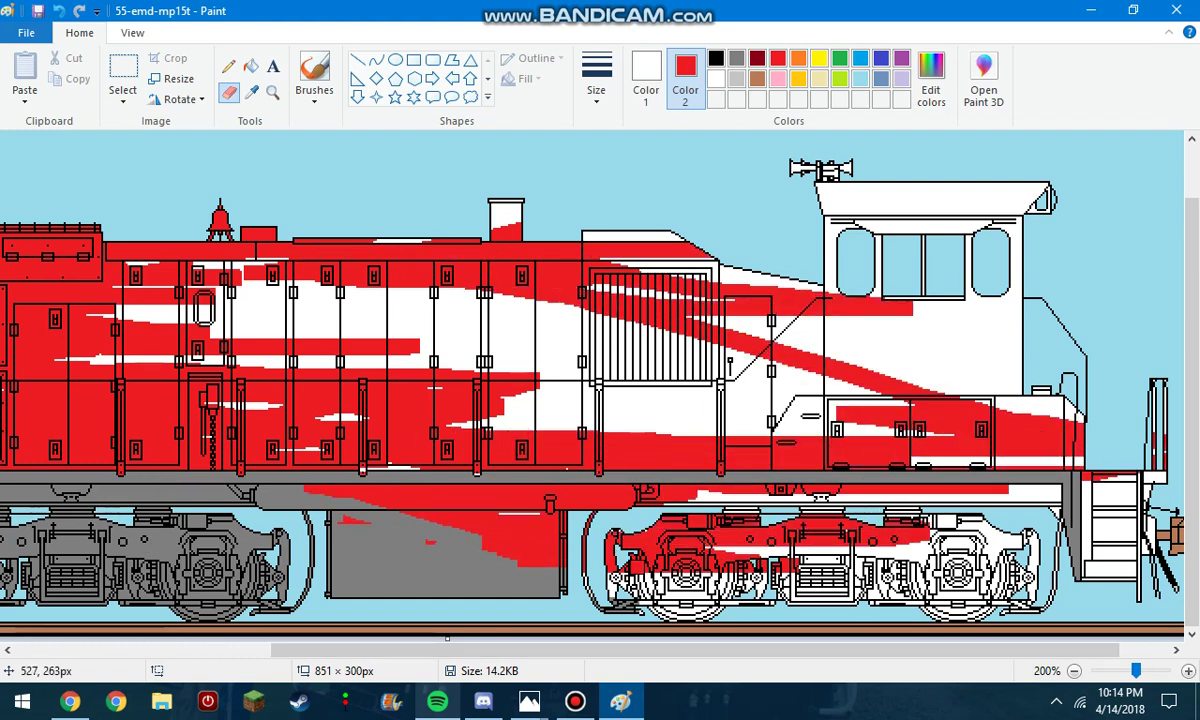
# Set Color 1 to red and Color 2 to gray, and recolor the fuel tank's left red area and the long sill tank above gray
pyautogui.click(646, 78)
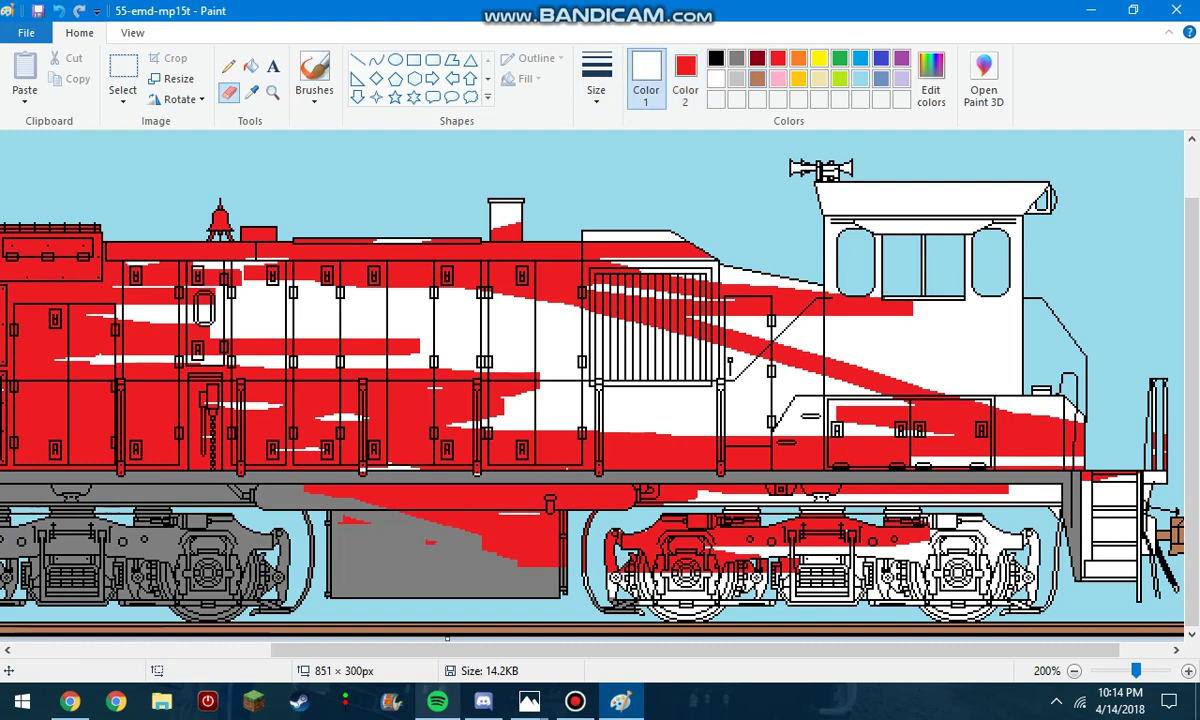
pyautogui.click(778, 58)
pyautogui.click(685, 78)
pyautogui.click(736, 58)
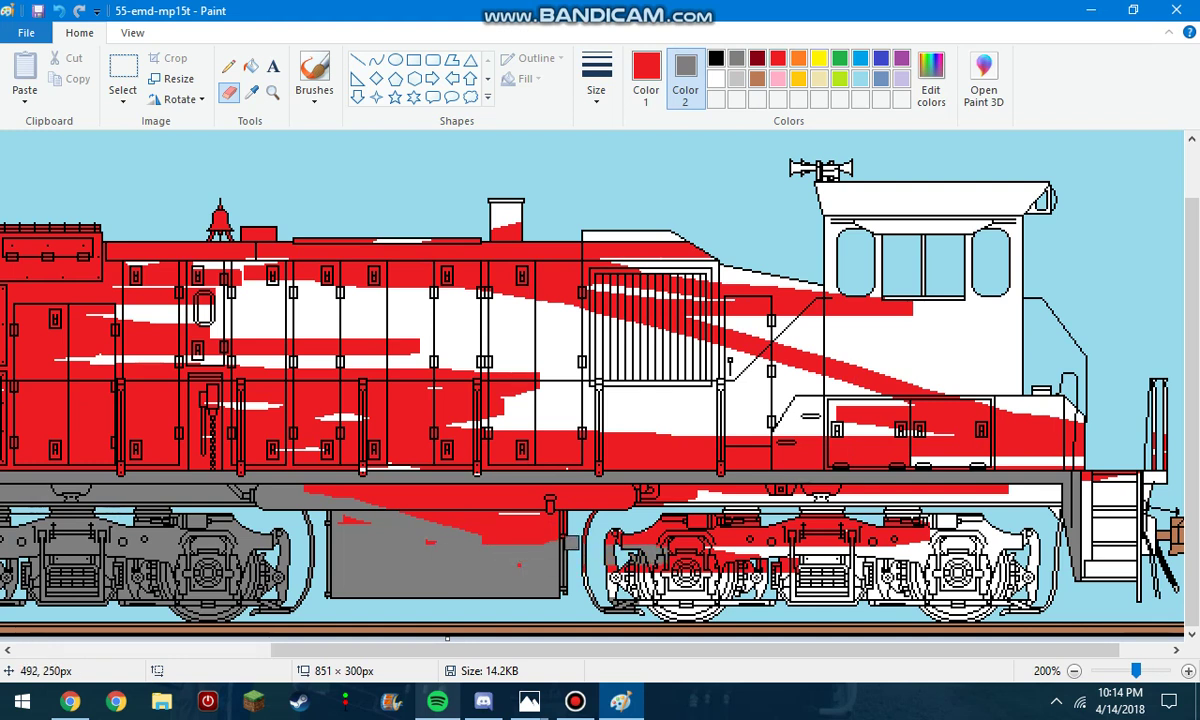
pyautogui.moveTo(352, 523)
pyautogui.mouseDown()
pyautogui.moveTo(303, 488)
pyautogui.moveTo(346, 484)
pyautogui.mouseUp()
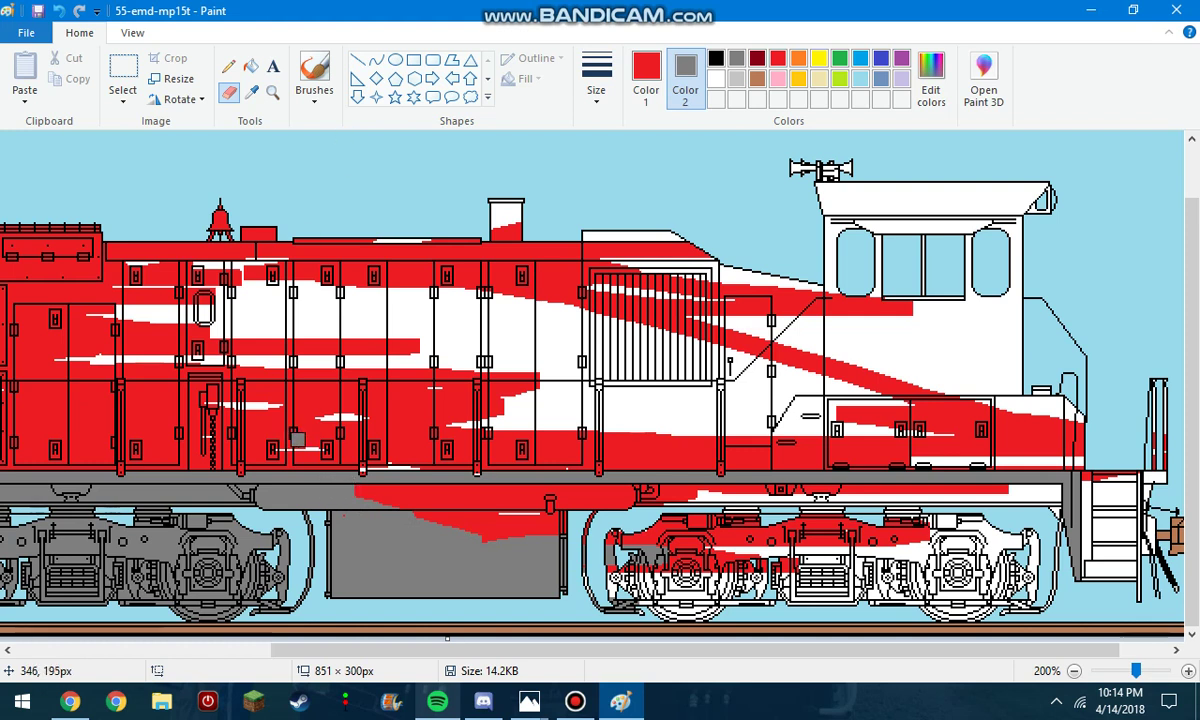
pyautogui.click(251, 66)
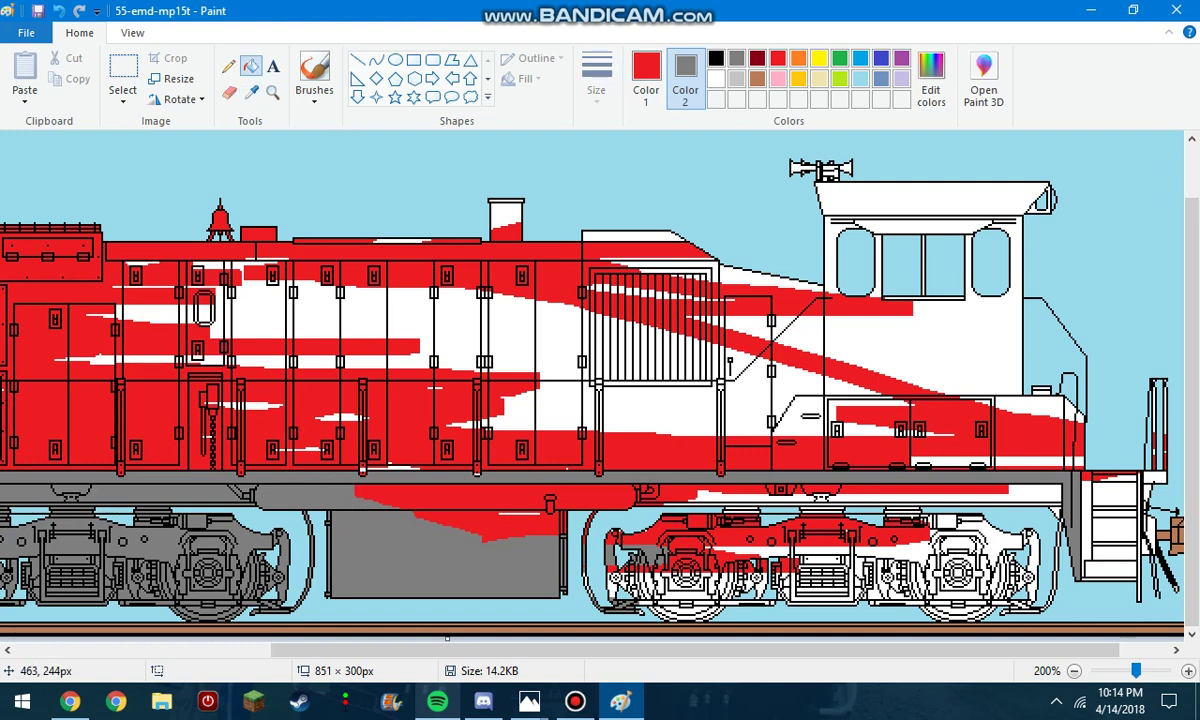
pyautogui.rightClick(446, 494)
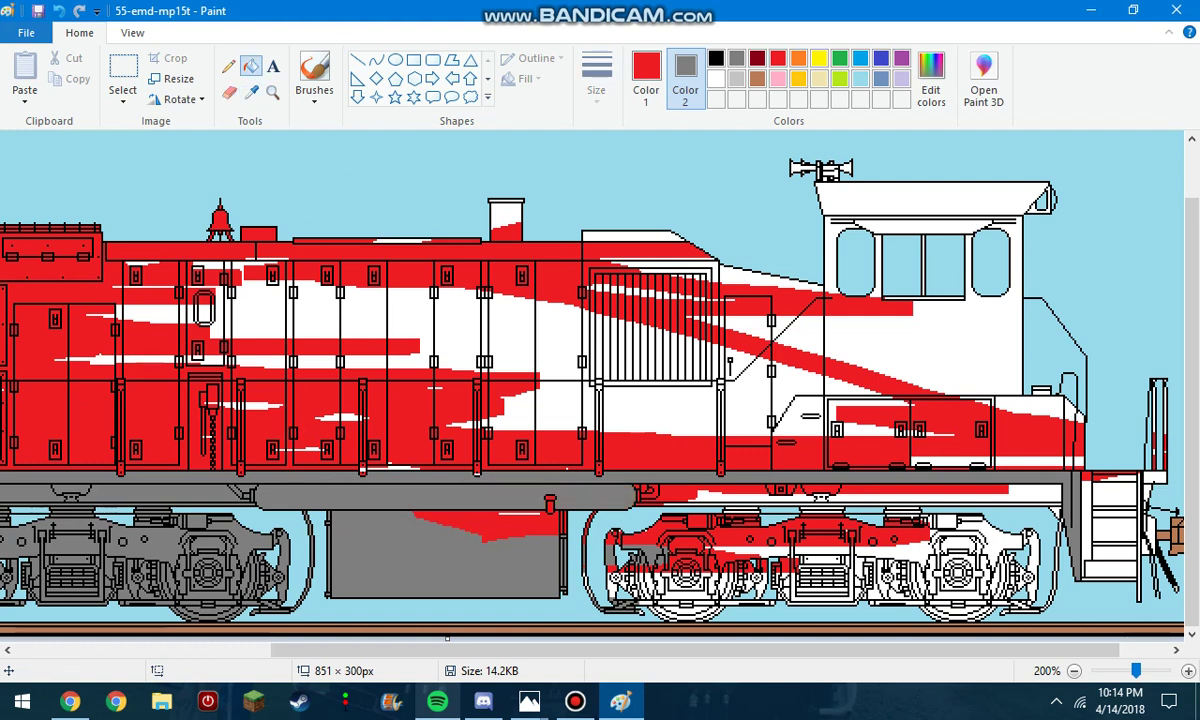
# Recolor the remaining red on the fuel tank, right truck and right side sill gray with the Eraser
pyautogui.click(229, 91)
pyautogui.moveTo(443, 516)
pyautogui.mouseDown()
pyautogui.moveTo(578, 517)
pyautogui.moveTo(476, 539)
pyautogui.moveTo(541, 516)
pyautogui.moveTo(521, 516)
pyautogui.moveTo(523, 495)
pyautogui.moveTo(574, 561)
pyautogui.mouseUp()
pyautogui.moveTo(750, 596)
pyautogui.mouseDown()
pyautogui.moveTo(786, 554)
pyautogui.moveTo(666, 534)
pyautogui.moveTo(796, 548)
pyautogui.mouseUp()
pyautogui.moveTo(617, 536)
pyautogui.mouseDown()
pyautogui.moveTo(864, 570)
pyautogui.moveTo(853, 540)
pyautogui.moveTo(759, 542)
pyautogui.moveTo(961, 540)
pyautogui.moveTo(703, 505)
pyautogui.moveTo(700, 481)
pyautogui.moveTo(770, 491)
pyautogui.moveTo(1084, 481)
pyautogui.mouseUp()
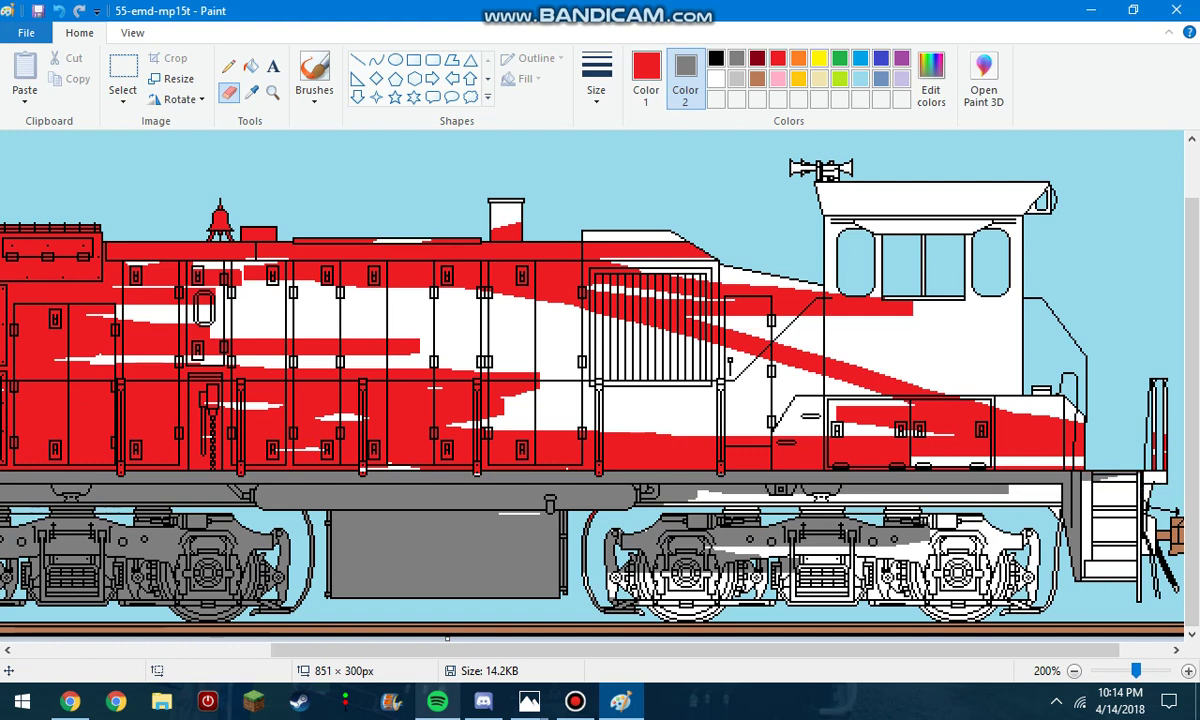
# Set Color 1 to white and recolor the white areas of the right truck gray with the Eraser
pyautogui.click(646, 75)
pyautogui.click(716, 78)
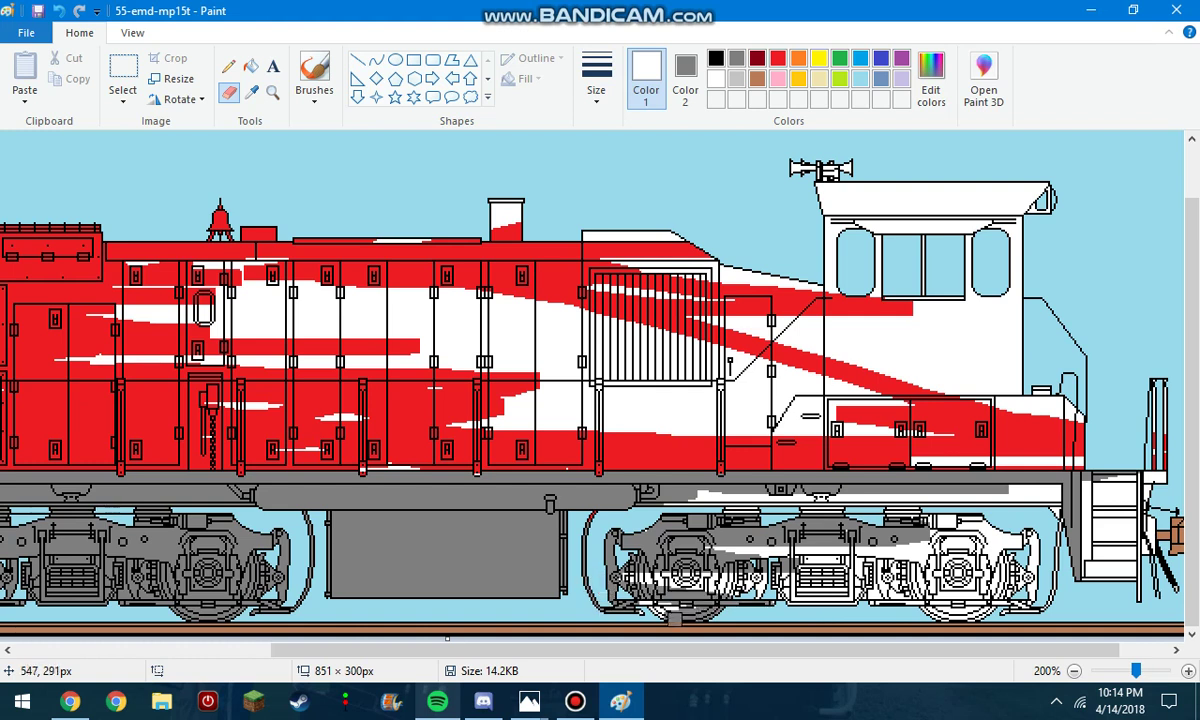
pyautogui.moveTo(535, 582)
pyautogui.mouseDown()
pyautogui.moveTo(716, 589)
pyautogui.moveTo(783, 608)
pyautogui.moveTo(879, 582)
pyautogui.moveTo(700, 573)
pyautogui.mouseUp()
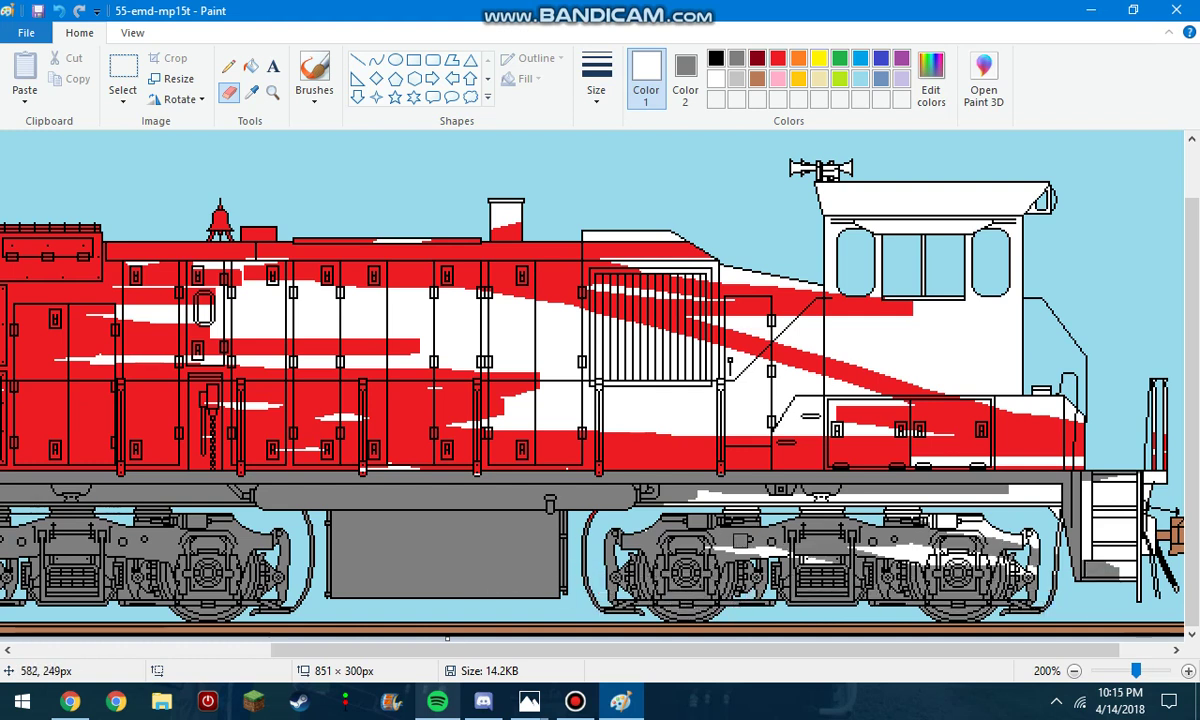
pyautogui.click(778, 58)
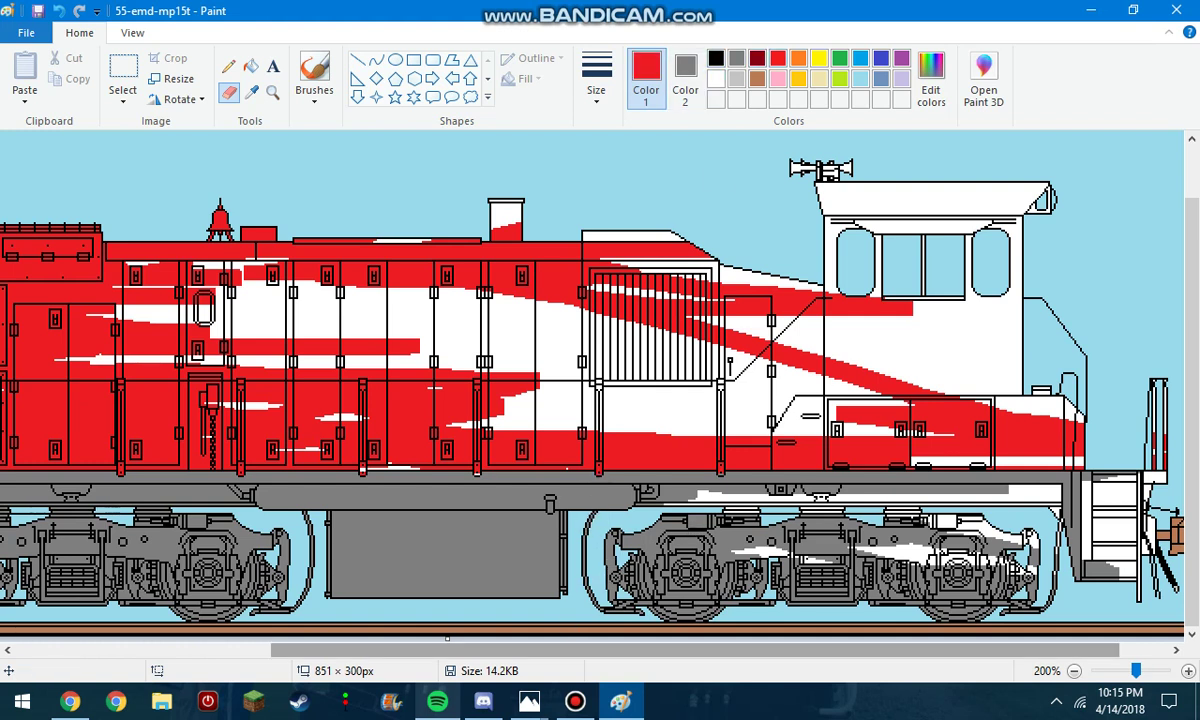
pyautogui.moveTo(642, 650); pyautogui.dragTo(722, 650)
pyautogui.click(716, 79)
pyautogui.moveTo(661, 536)
pyautogui.mouseDown()
pyautogui.moveTo(966, 566)
pyautogui.moveTo(753, 569)
pyautogui.mouseUp()
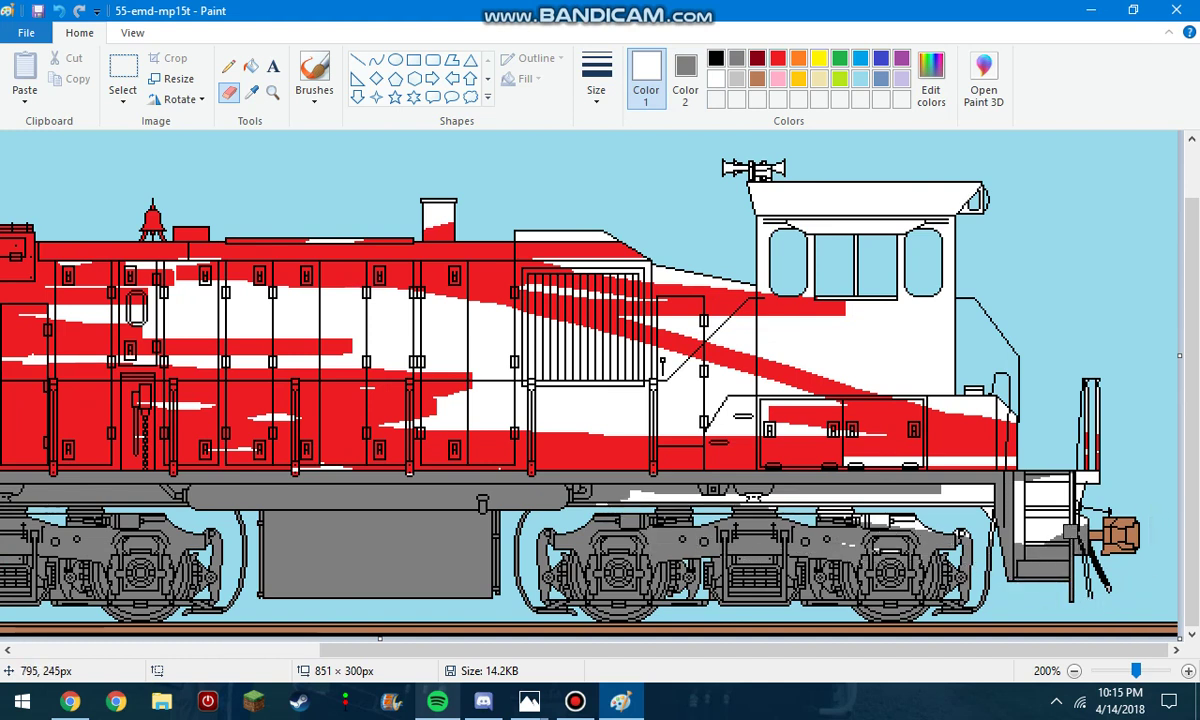
# Recolor the white of the right-end steps, the right side sill and the last truck spots gray
pyautogui.moveTo(1071, 532)
pyautogui.mouseDown()
pyautogui.moveTo(966, 537)
pyautogui.moveTo(1062, 504)
pyautogui.moveTo(1063, 515)
pyautogui.mouseUp()
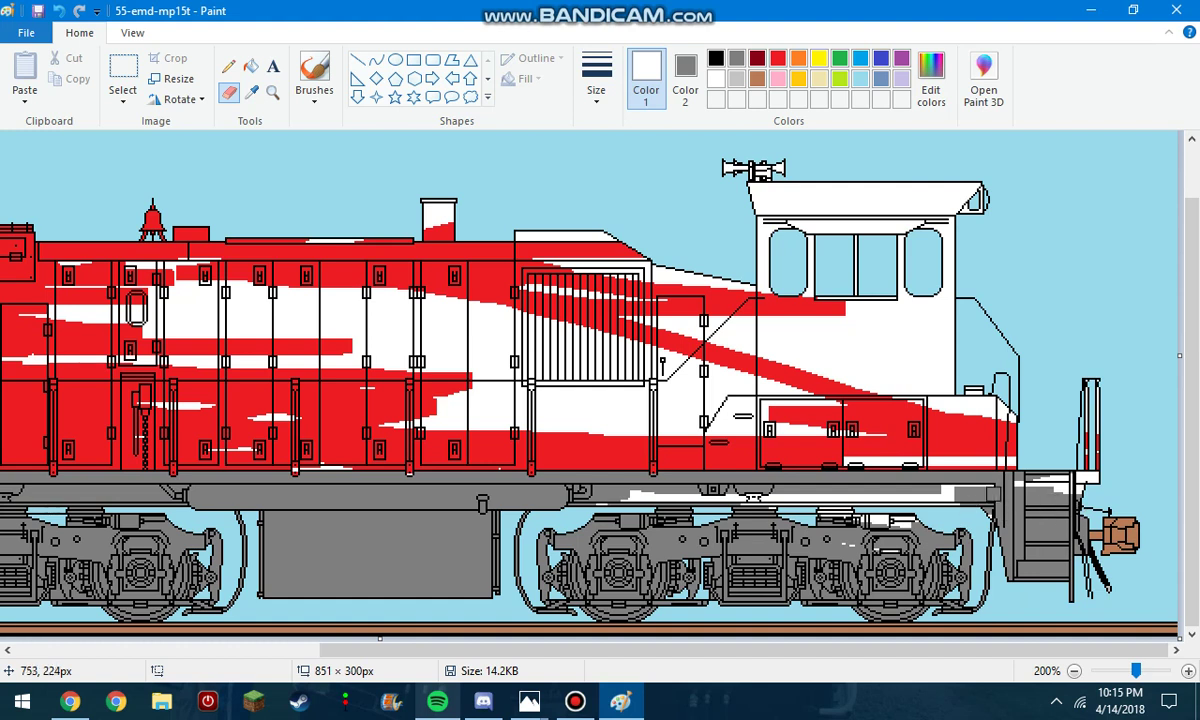
pyautogui.moveTo(980, 490); pyautogui.dragTo(1070, 482)
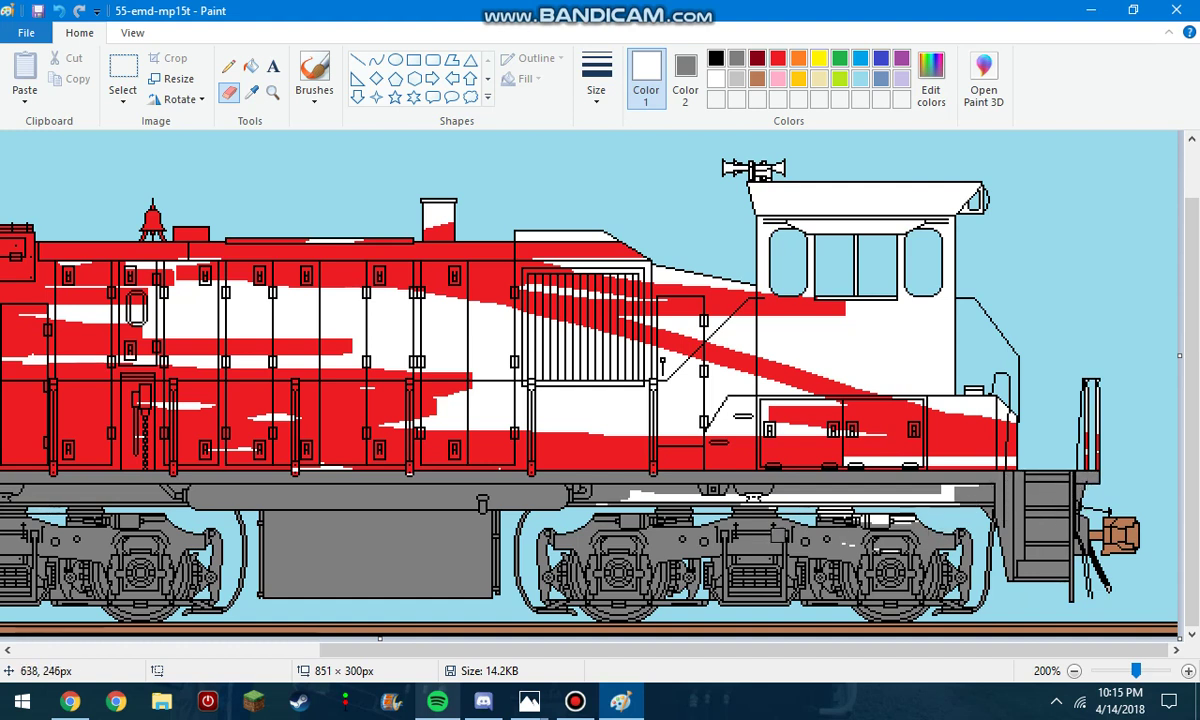
pyautogui.moveTo(902, 530); pyautogui.dragTo(846, 543)
pyautogui.moveTo(602, 503)
pyautogui.mouseDown()
pyautogui.moveTo(686, 495)
pyautogui.moveTo(918, 510)
pyautogui.moveTo(828, 512)
pyautogui.moveTo(806, 508)
pyautogui.moveTo(938, 496)
pyautogui.mouseUp()
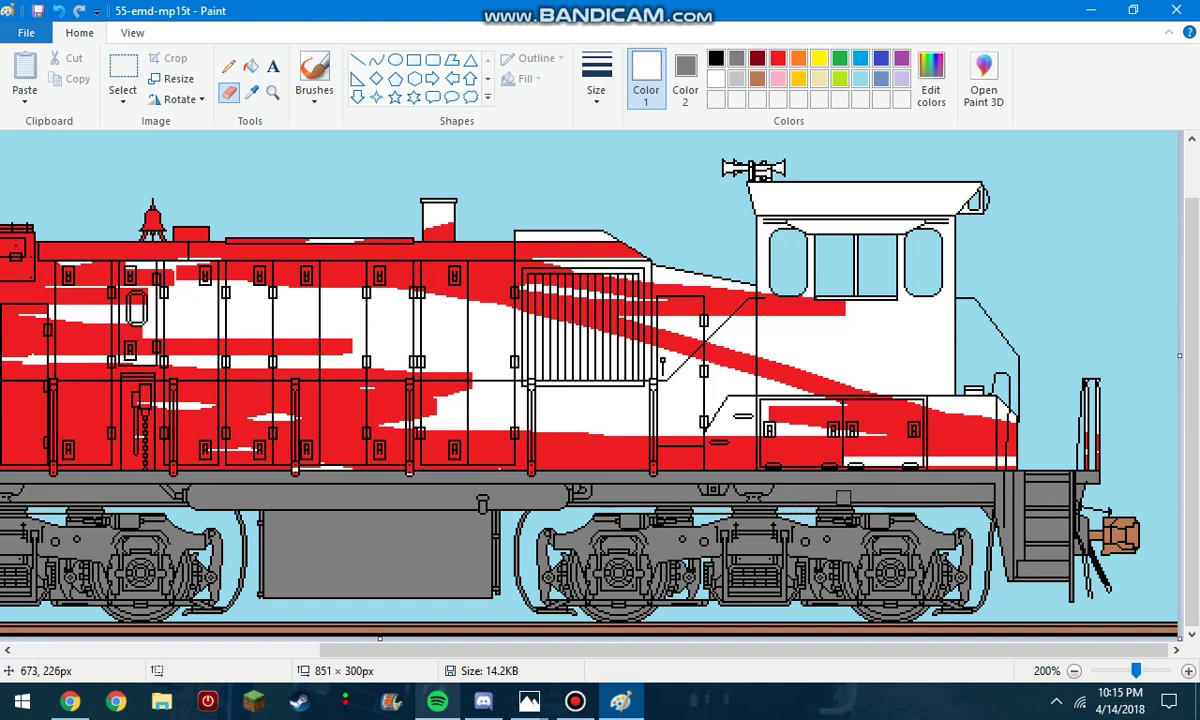
pyautogui.scroll(-1, 611, 267)
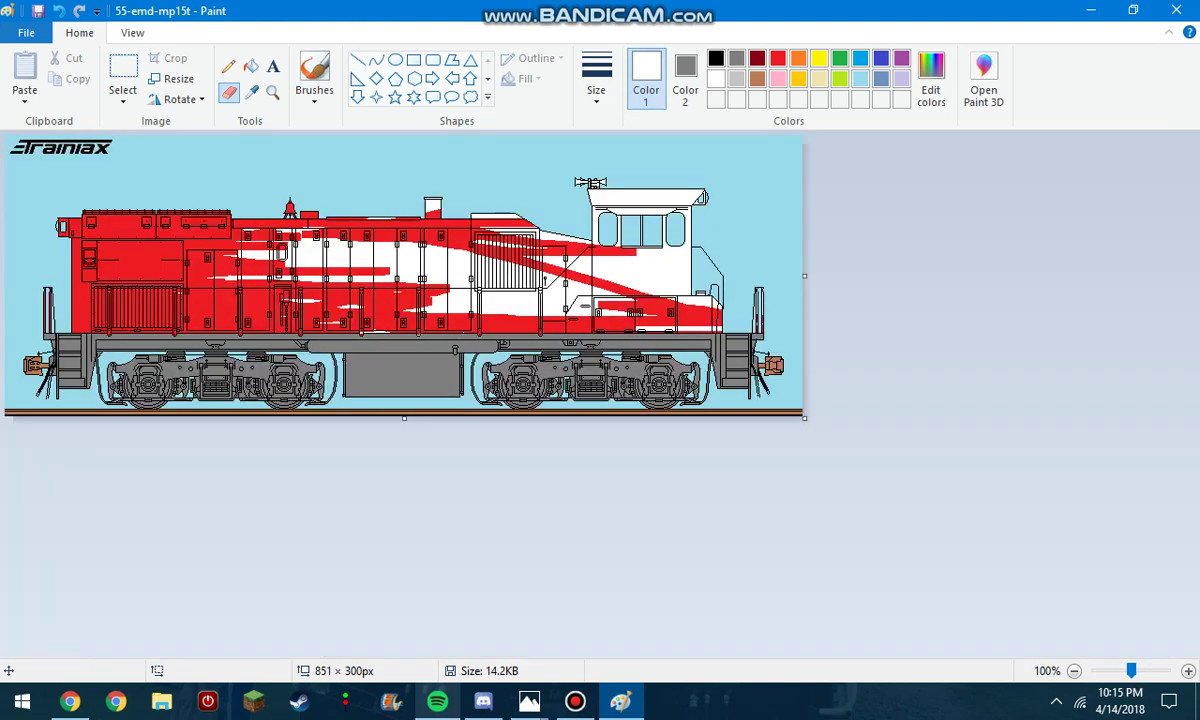
pyautogui.click(778, 58)
pyautogui.click(597, 80)
pyautogui.click(640, 245)
pyautogui.moveTo(638, 291); pyautogui.dragTo(567, 278)
pyautogui.hotkey('ctrl', 'z')
pyautogui.click(717, 79)
pyautogui.click(778, 58)
pyautogui.click(717, 79)
# Set Color 2 to red and recolor the white of the lower cab side and most of the middle hood panels with the Eraser
pyautogui.click(685, 80)
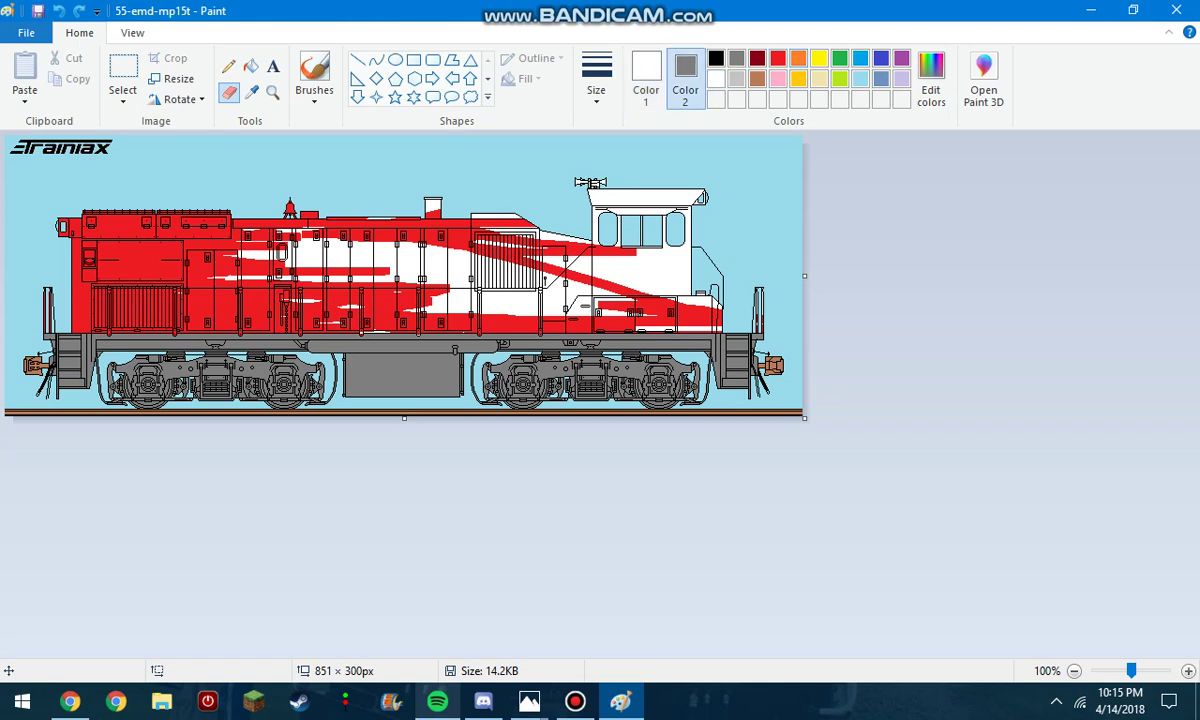
pyautogui.moveTo(551, 322)
pyautogui.mouseDown()
pyautogui.moveTo(469, 293)
pyautogui.moveTo(390, 311)
pyautogui.mouseUp()
pyautogui.moveTo(864, 310); pyautogui.dragTo(729, 298)
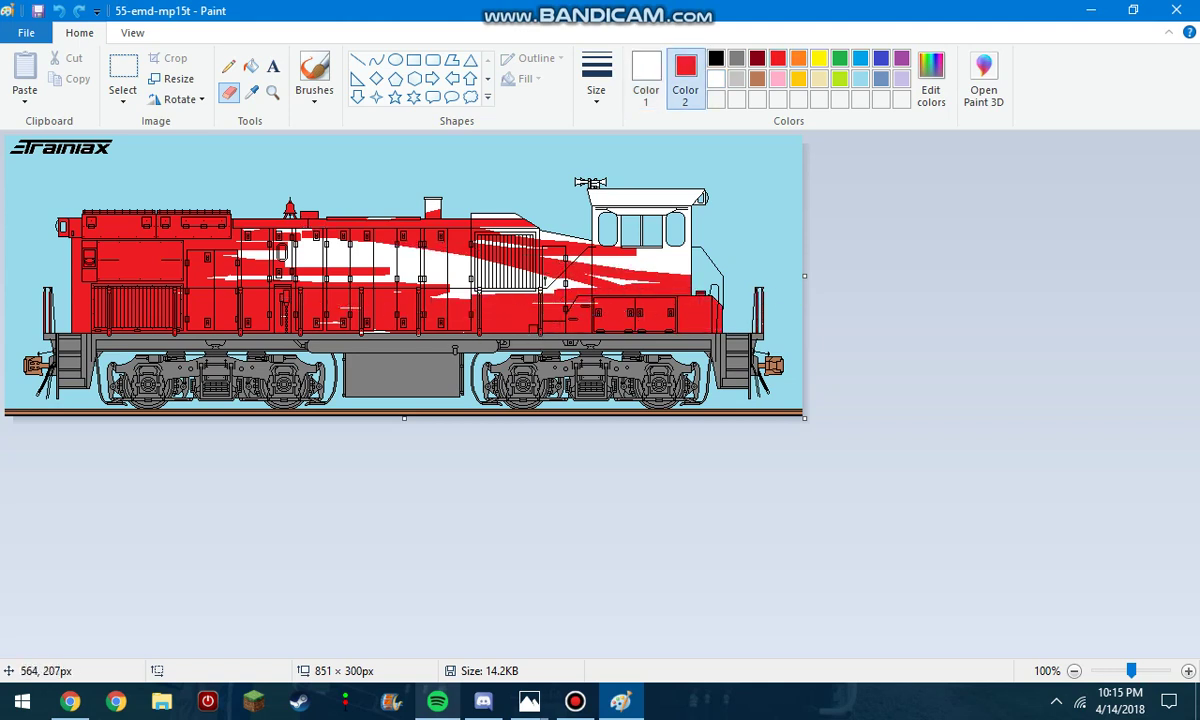
pyautogui.moveTo(400, 326)
pyautogui.mouseDown()
pyautogui.moveTo(428, 265)
pyautogui.moveTo(469, 272)
pyautogui.moveTo(490, 309)
pyautogui.moveTo(139, 264)
pyautogui.moveTo(397, 224)
pyautogui.moveTo(246, 233)
pyautogui.mouseUp()
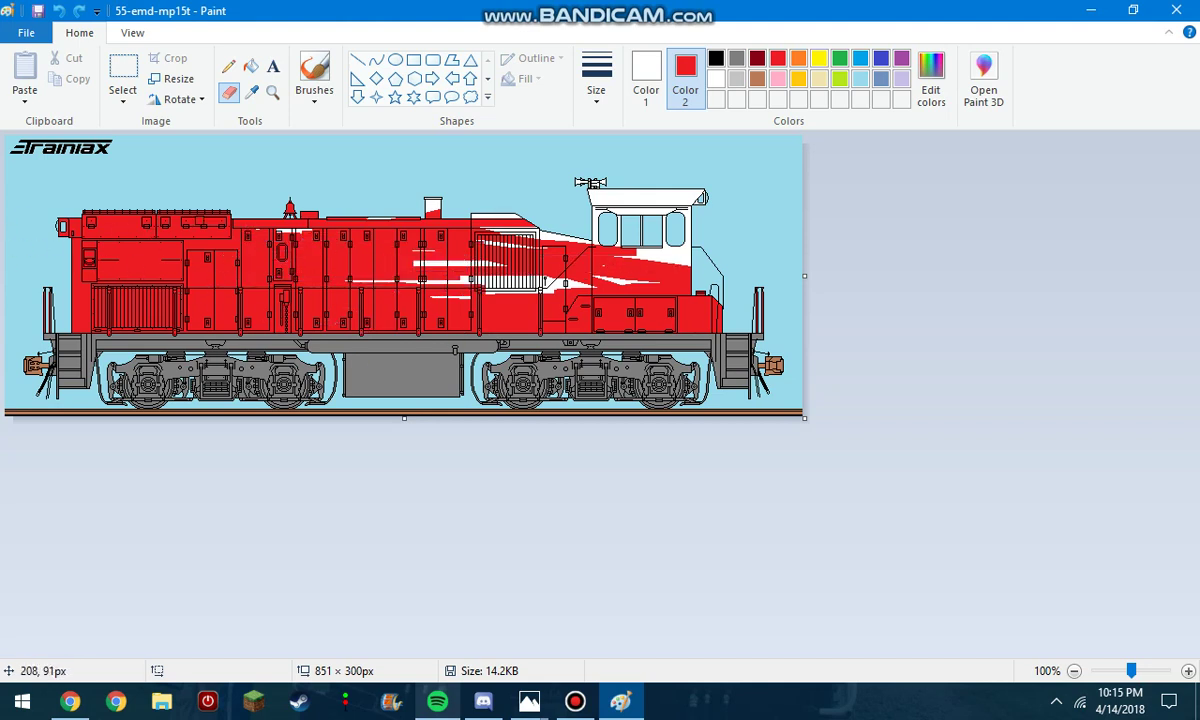
# Recolor the remaining white of the roofline, exhaust stack, horn, cab and middle hood red
pyautogui.moveTo(125, 237)
pyautogui.mouseDown()
pyautogui.moveTo(273, 216)
pyautogui.moveTo(492, 221)
pyautogui.mouseUp()
pyautogui.moveTo(708, 191)
pyautogui.mouseDown()
pyautogui.moveTo(600, 182)
pyautogui.moveTo(888, 219)
pyautogui.mouseUp()
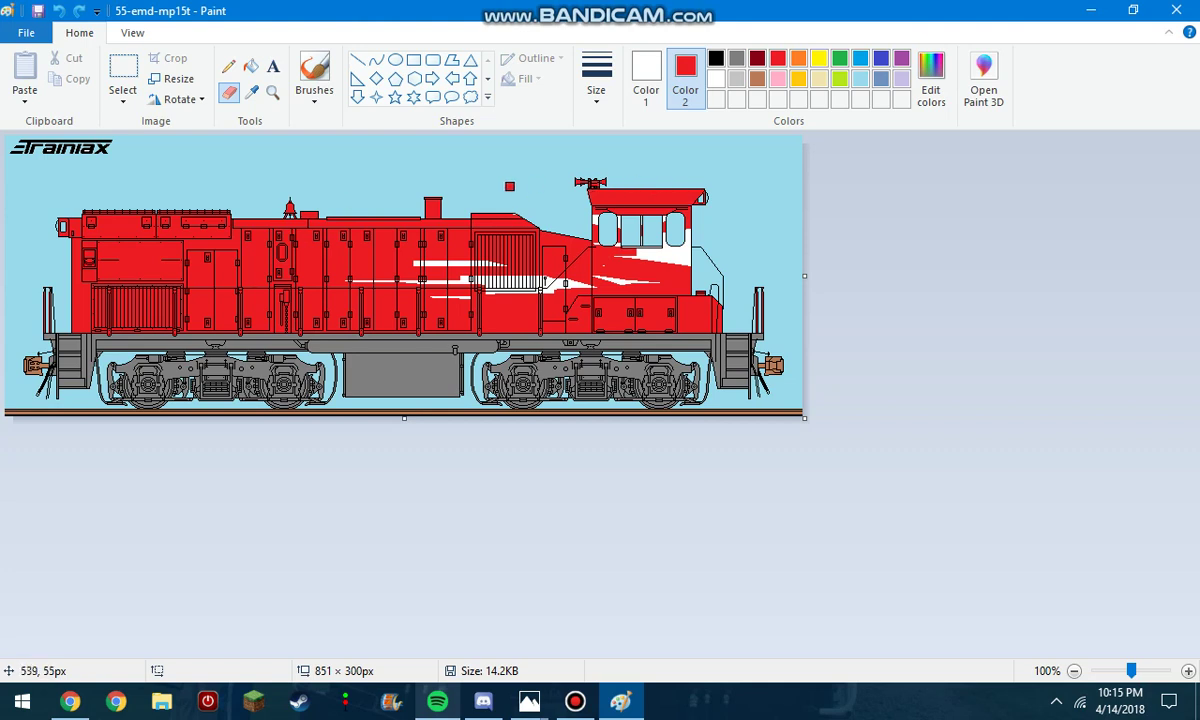
pyautogui.moveTo(713, 234)
pyautogui.mouseDown()
pyautogui.moveTo(458, 260)
pyautogui.moveTo(608, 249)
pyautogui.mouseUp()
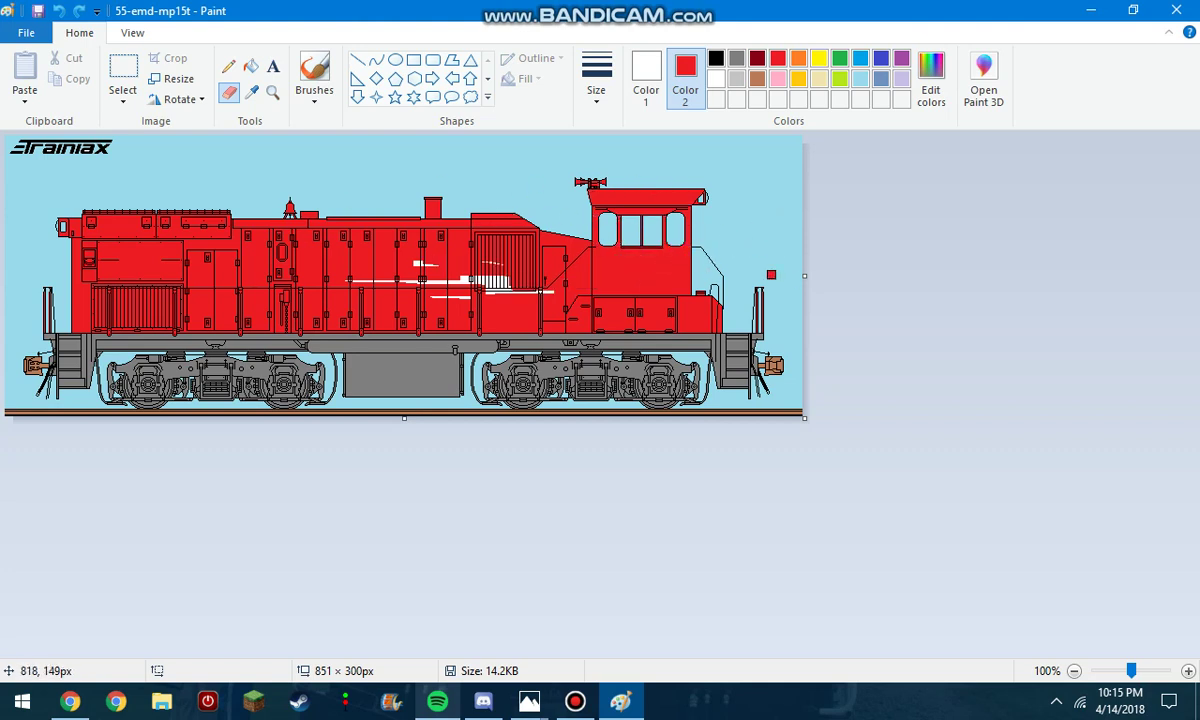
pyautogui.moveTo(731, 268); pyautogui.dragTo(521, 295)
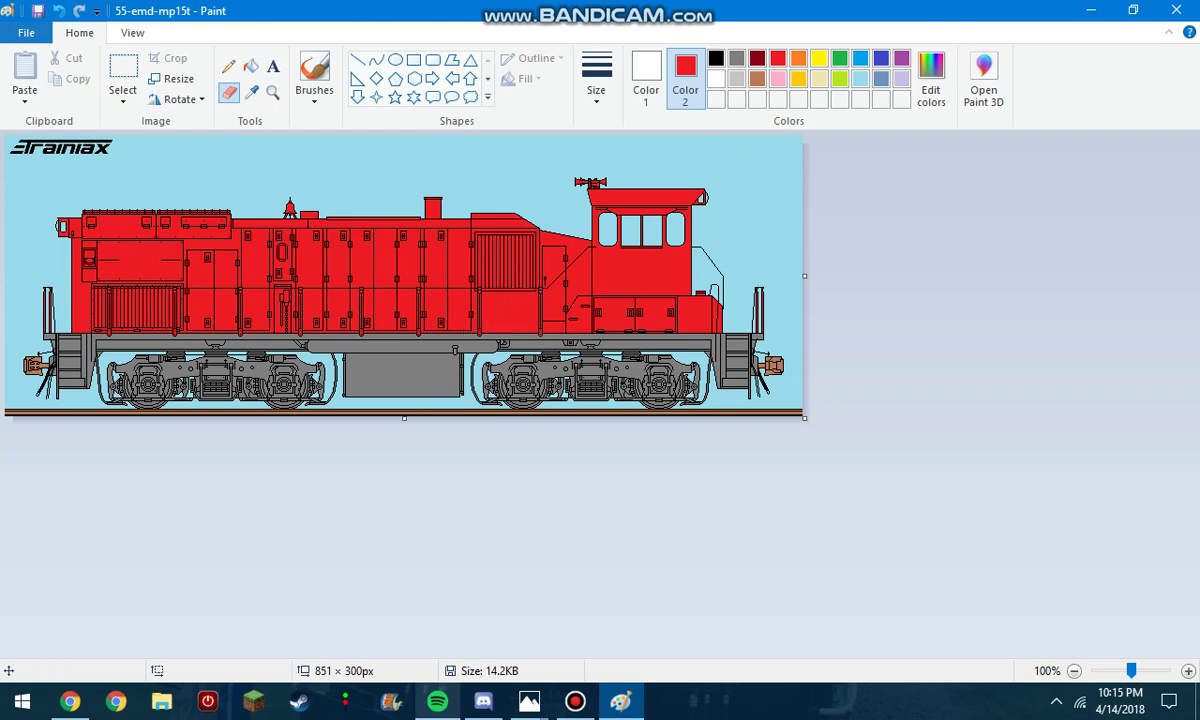
# Add the text "17" on the cab side below the windows in black Arial Black, bold italic
pyautogui.click(646, 80)
pyautogui.click(716, 59)
pyautogui.scroll(1, 373, 331)
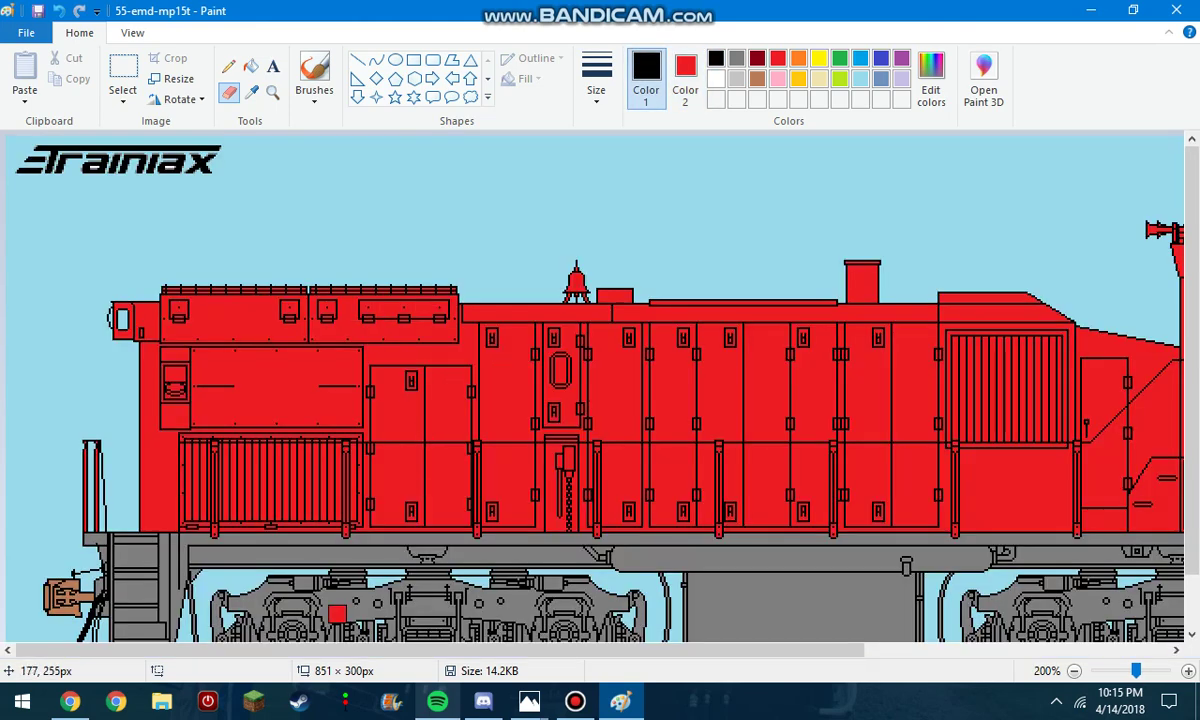
pyautogui.moveTo(345, 650); pyautogui.dragTo(662, 650)
pyautogui.click(273, 67)
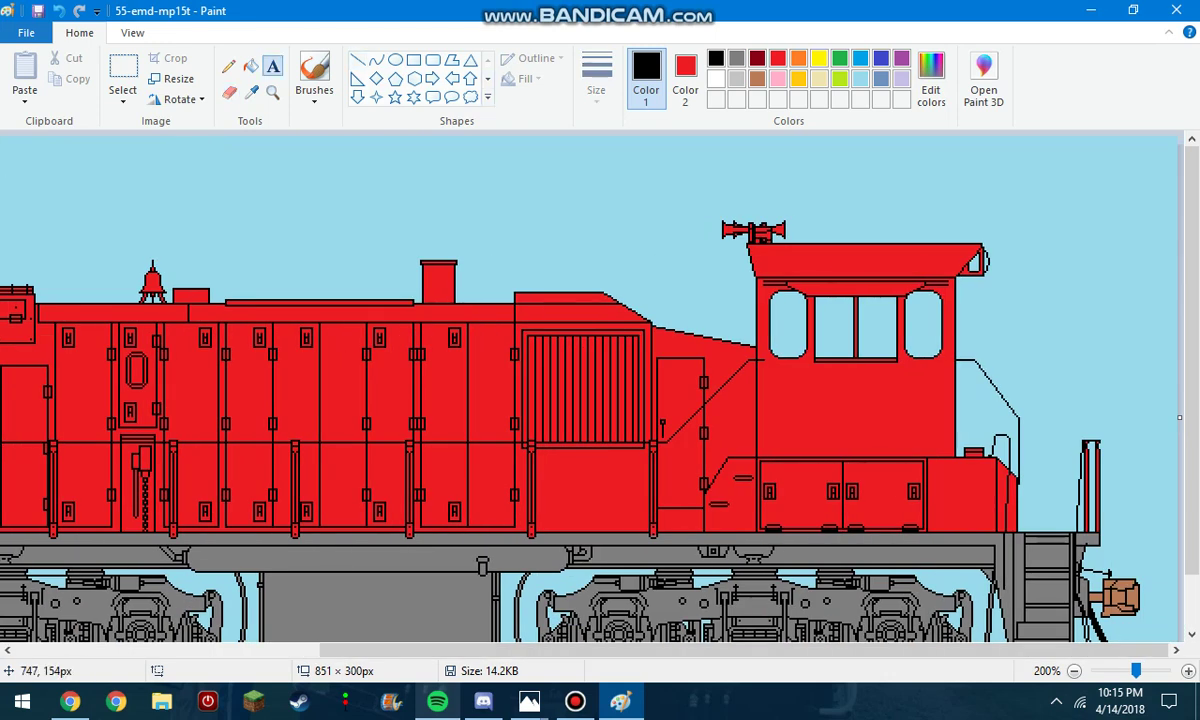
pyautogui.click(793, 385)
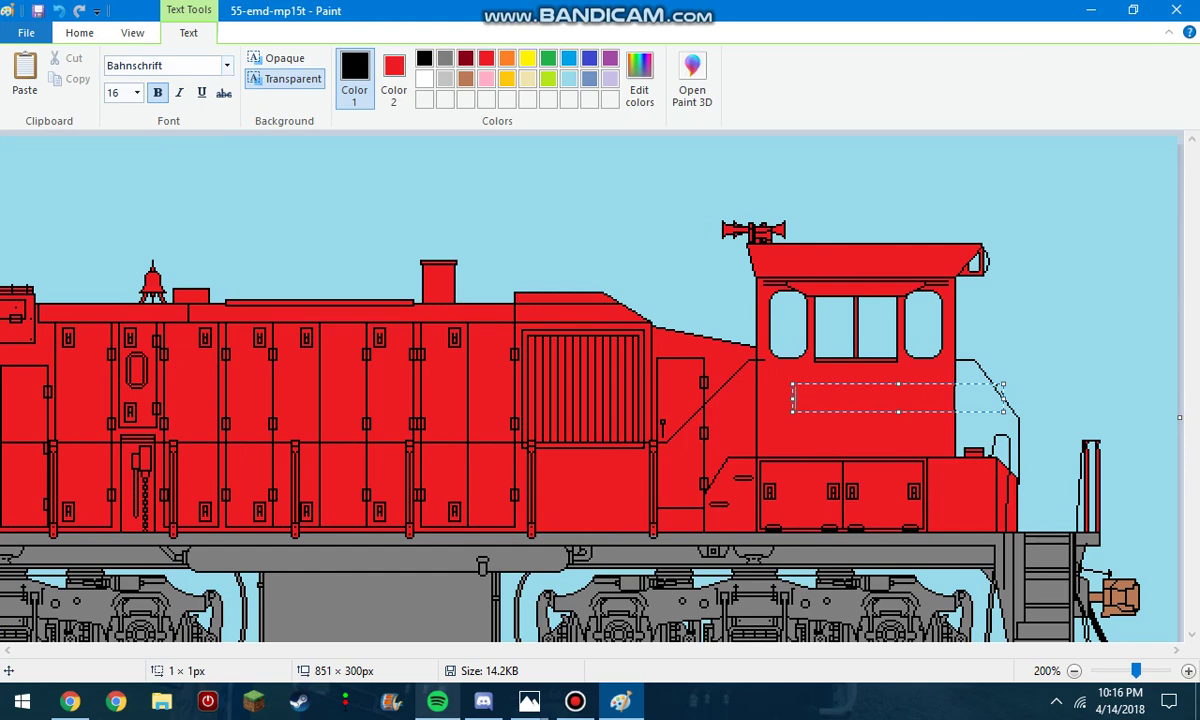
pyautogui.click(227, 66)
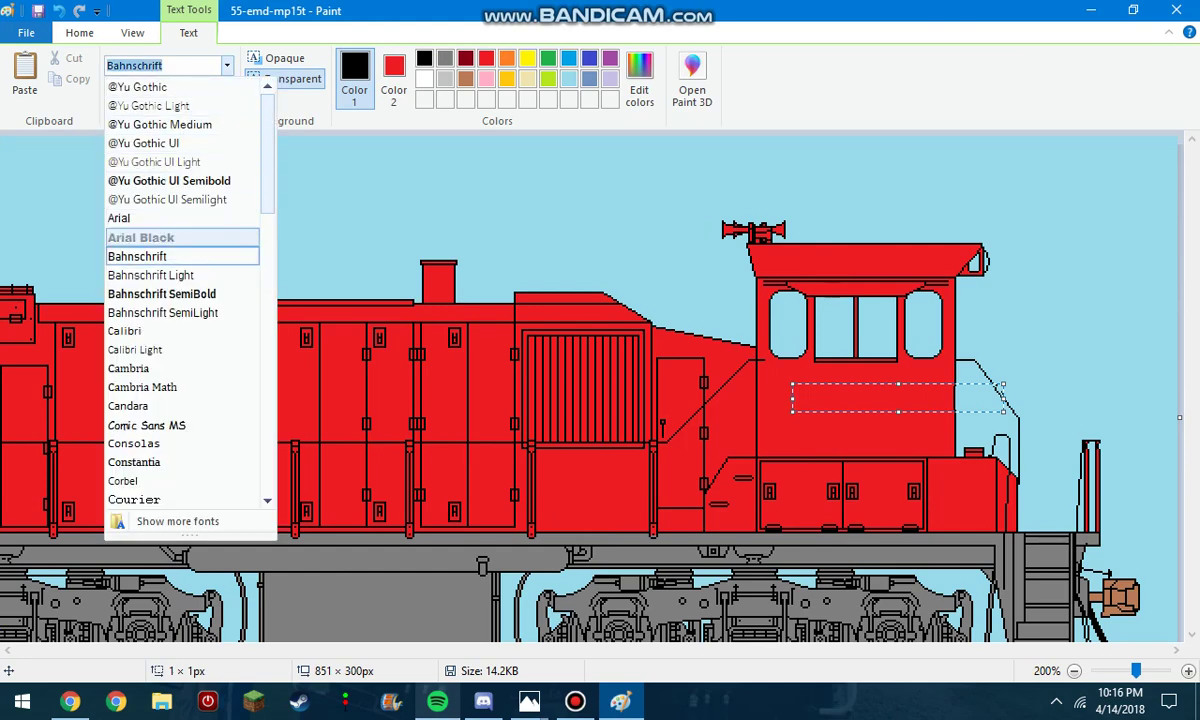
pyautogui.click(222, 256)
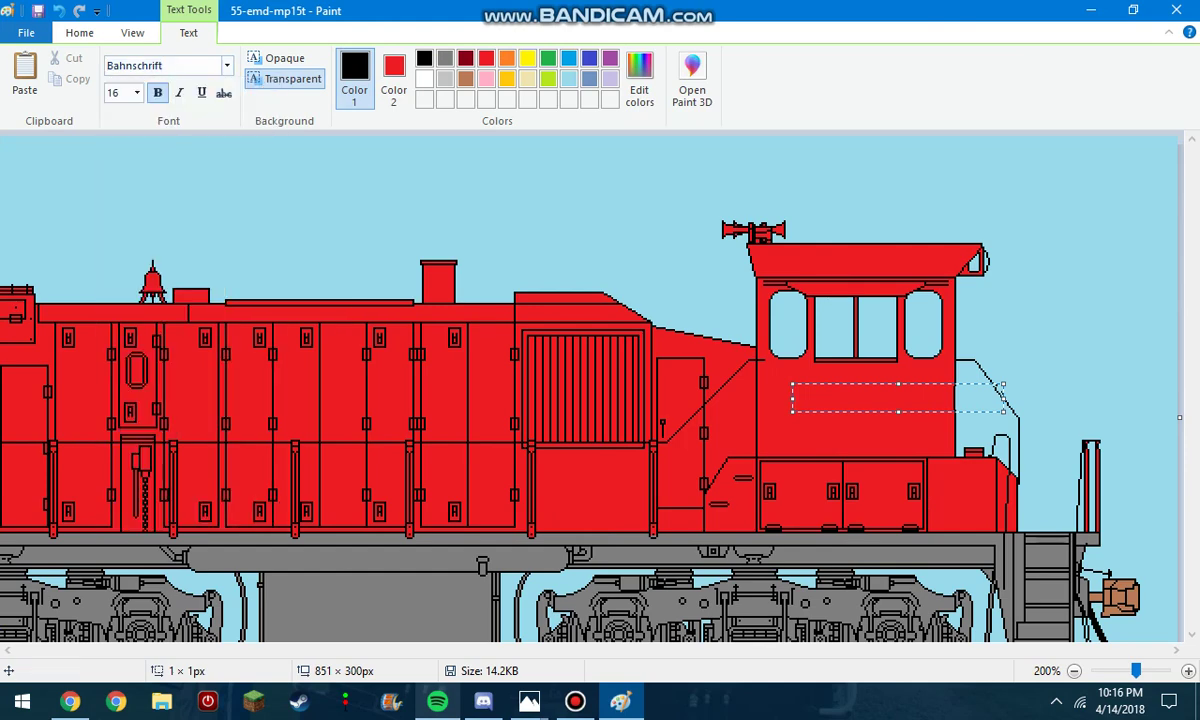
pyautogui.click(227, 65)
pyautogui.click(135, 235)
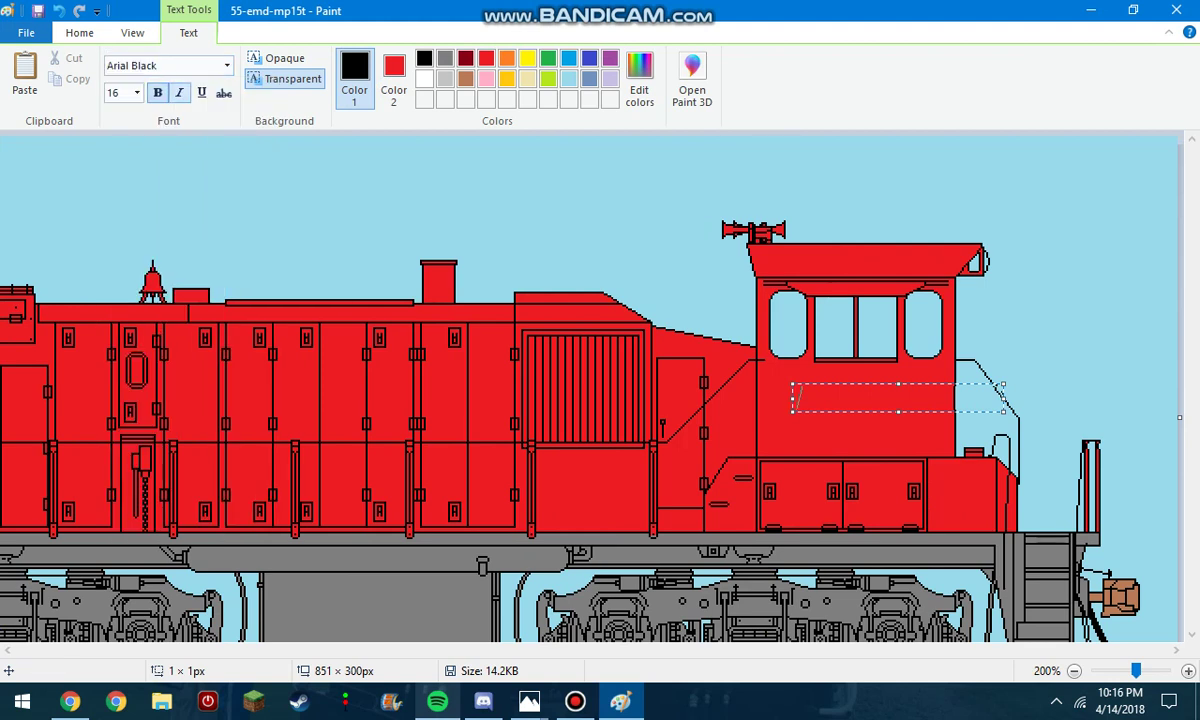
pyautogui.write('17')
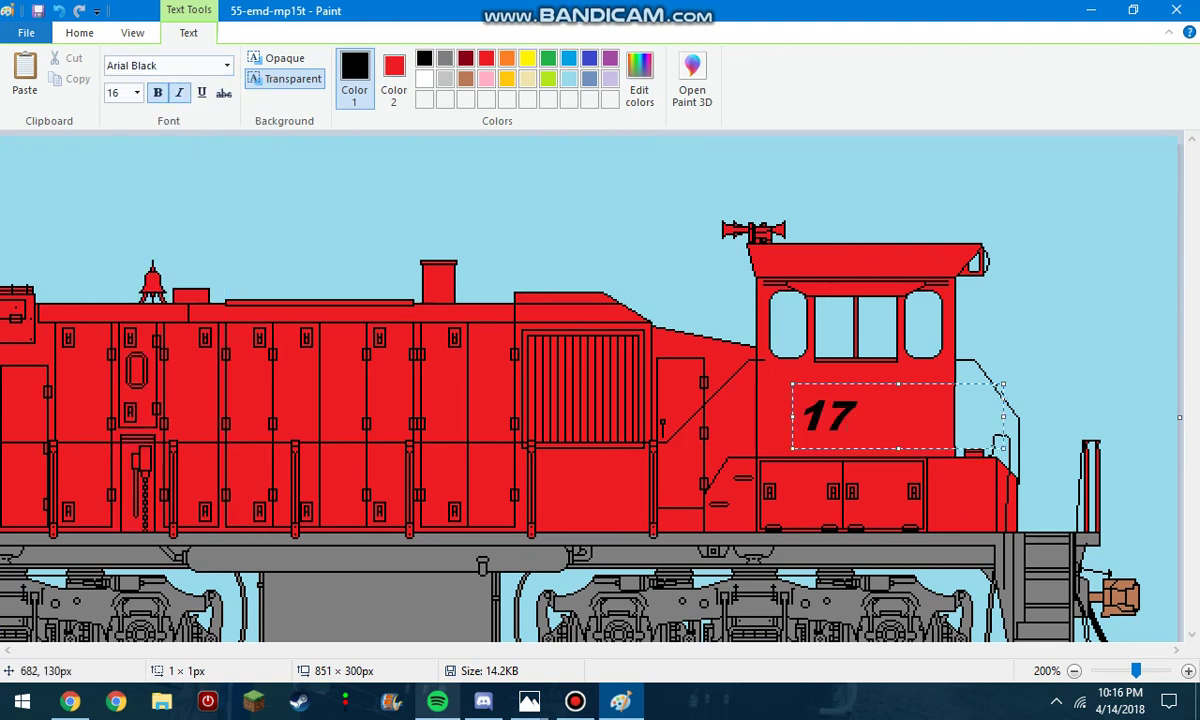
# Enlarge the cab number "17" to font size 20 and center it just below the cab windows
pyautogui.hotkey('ctrl', 'a')
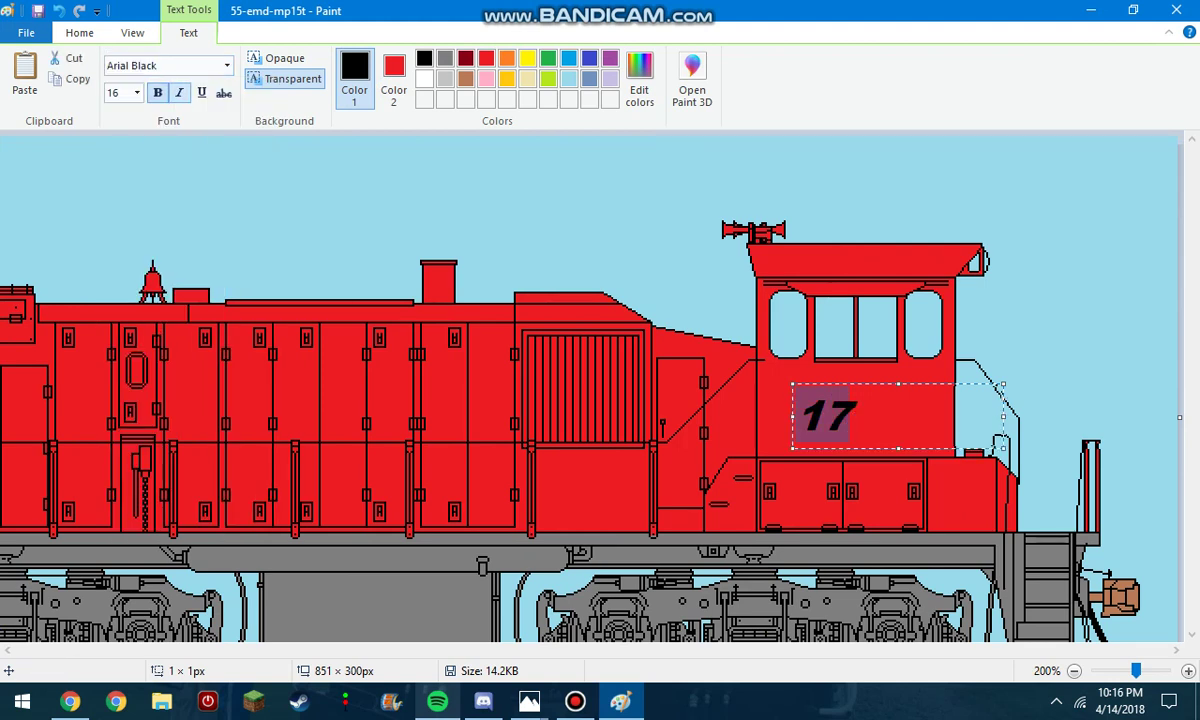
pyautogui.click(136, 92)
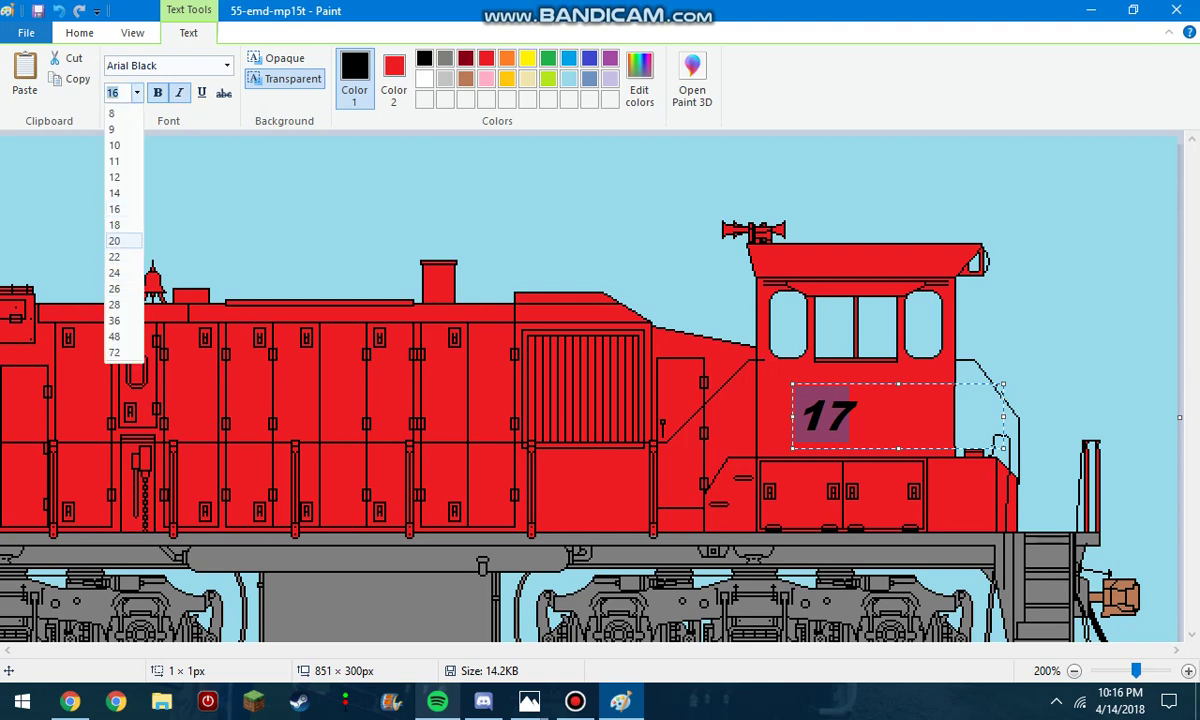
pyautogui.click(115, 225)
pyautogui.click(863, 418)
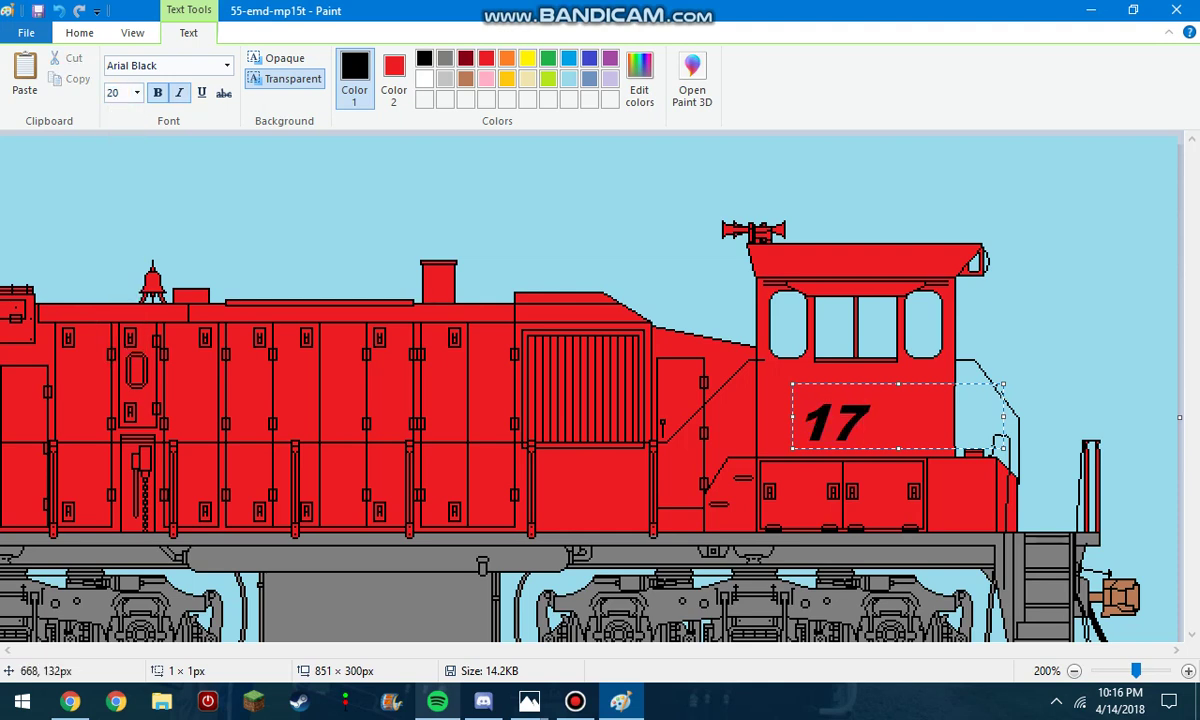
pyautogui.moveTo(856, 384); pyautogui.dragTo(855, 348)
pyautogui.click(940, 239)
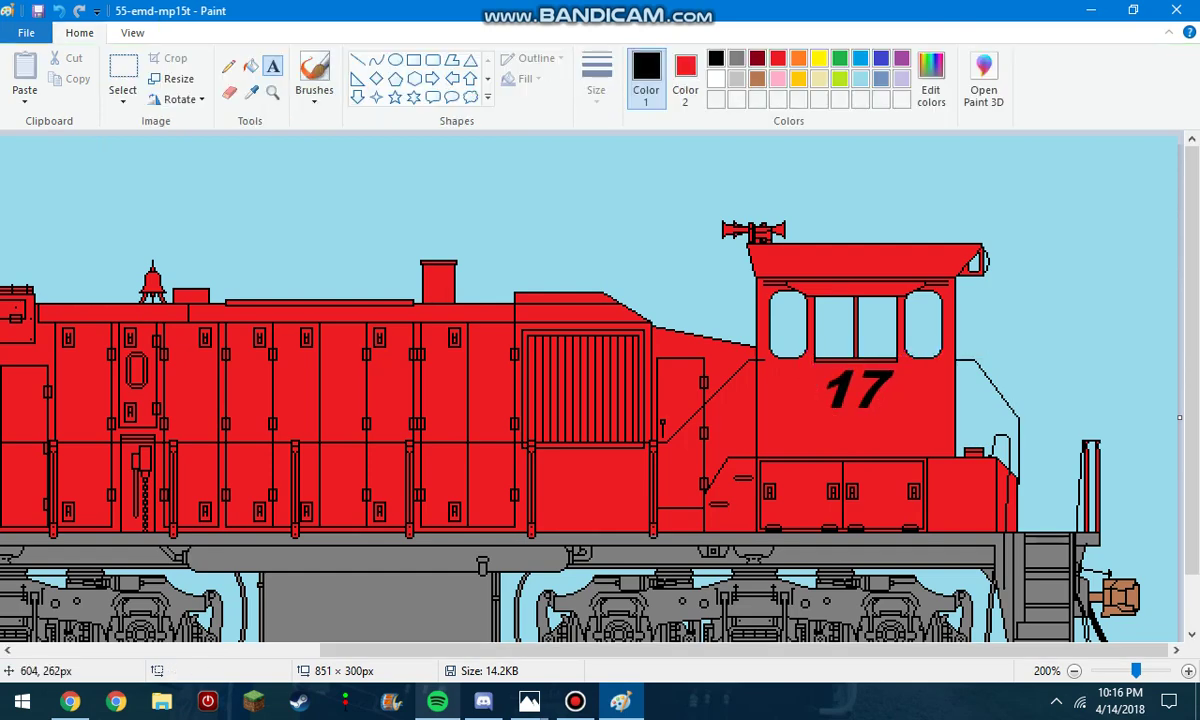
# Add the black text "NH&W" in size 20 Arial Black bold italic across the middle hood doors, level with the cab number
pyautogui.click(702, 620)
pyautogui.click(209, 395)
pyautogui.click(187, 383)
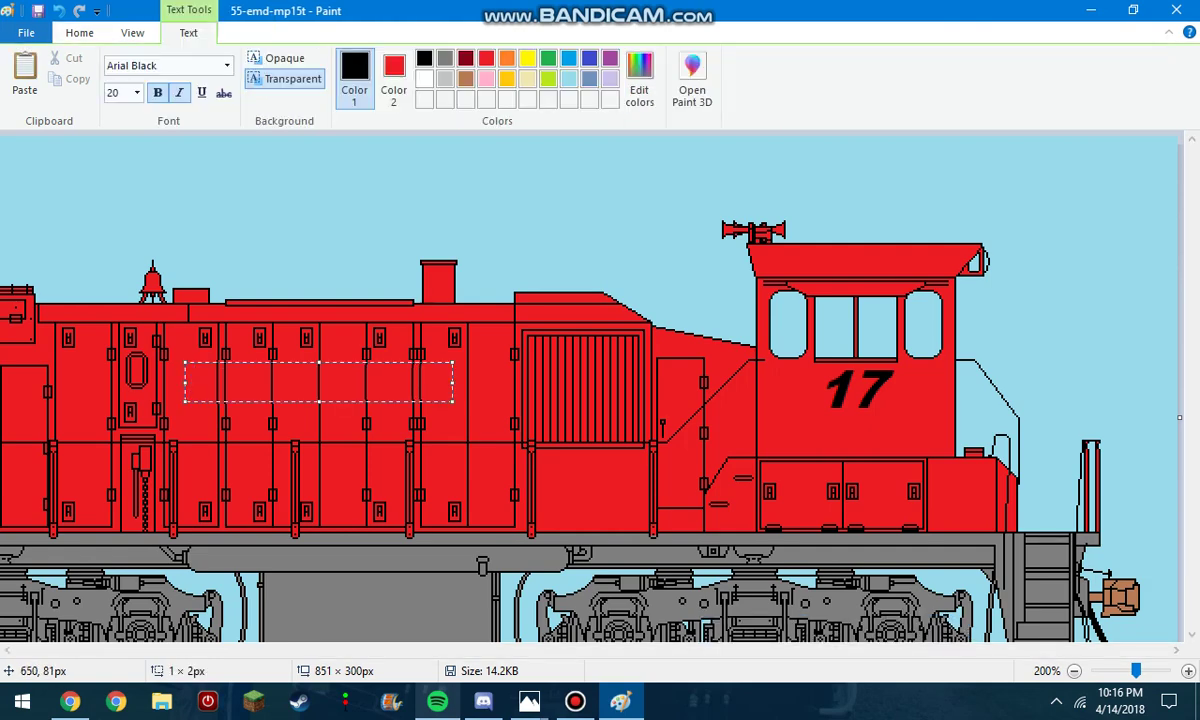
pyautogui.write('NH&W')
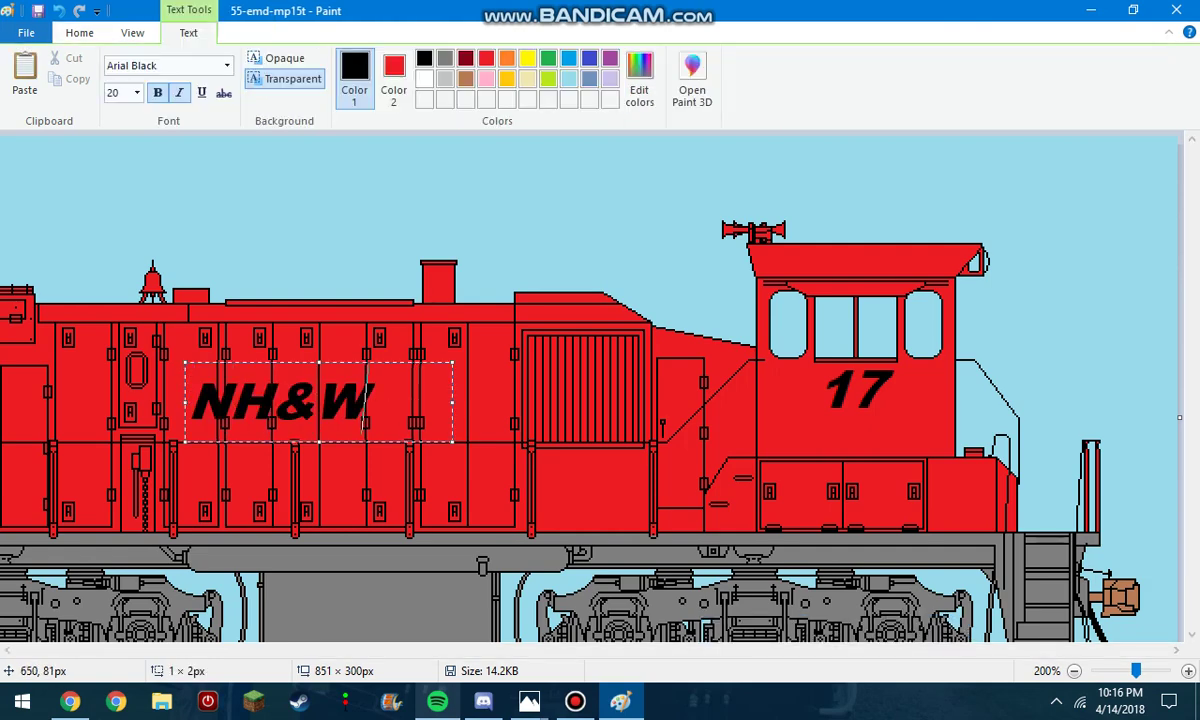
pyautogui.moveTo(253, 361)
pyautogui.mouseDown()
pyautogui.moveTo(280, 345)
pyautogui.moveTo(271, 350)
pyautogui.mouseUp()
pyautogui.click(256, 250)
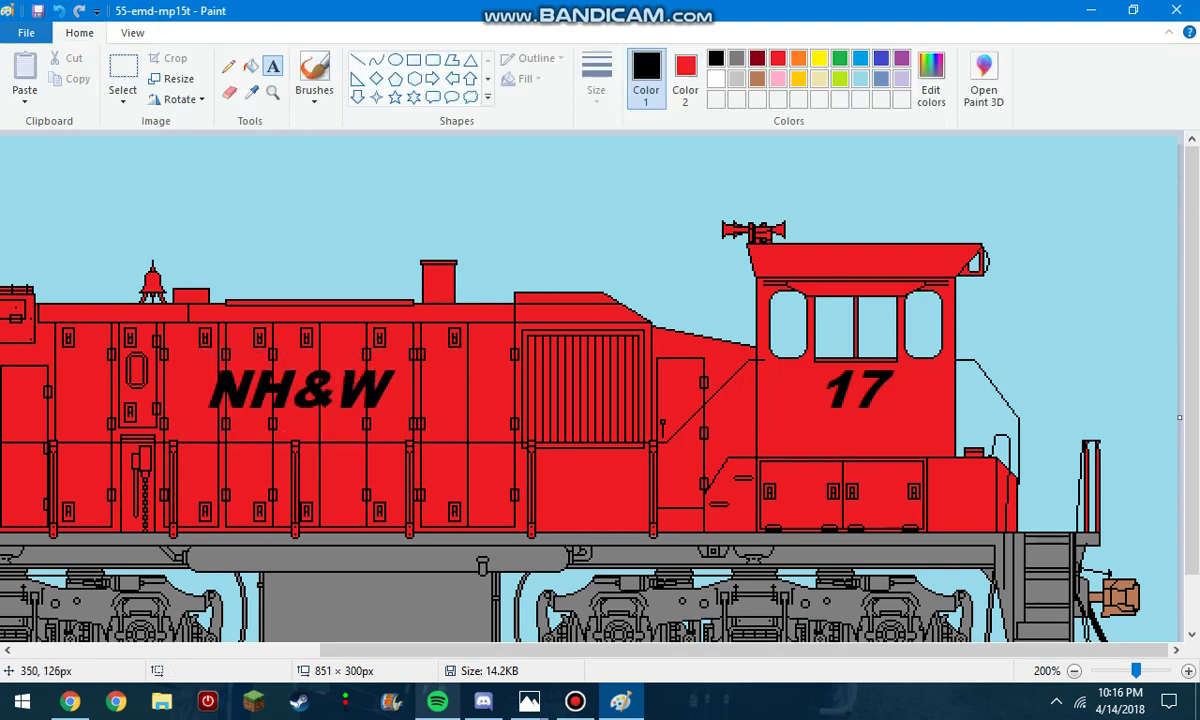
# Fill the cab side windows with white
pyautogui.click(716, 79)
pyautogui.click(228, 66)
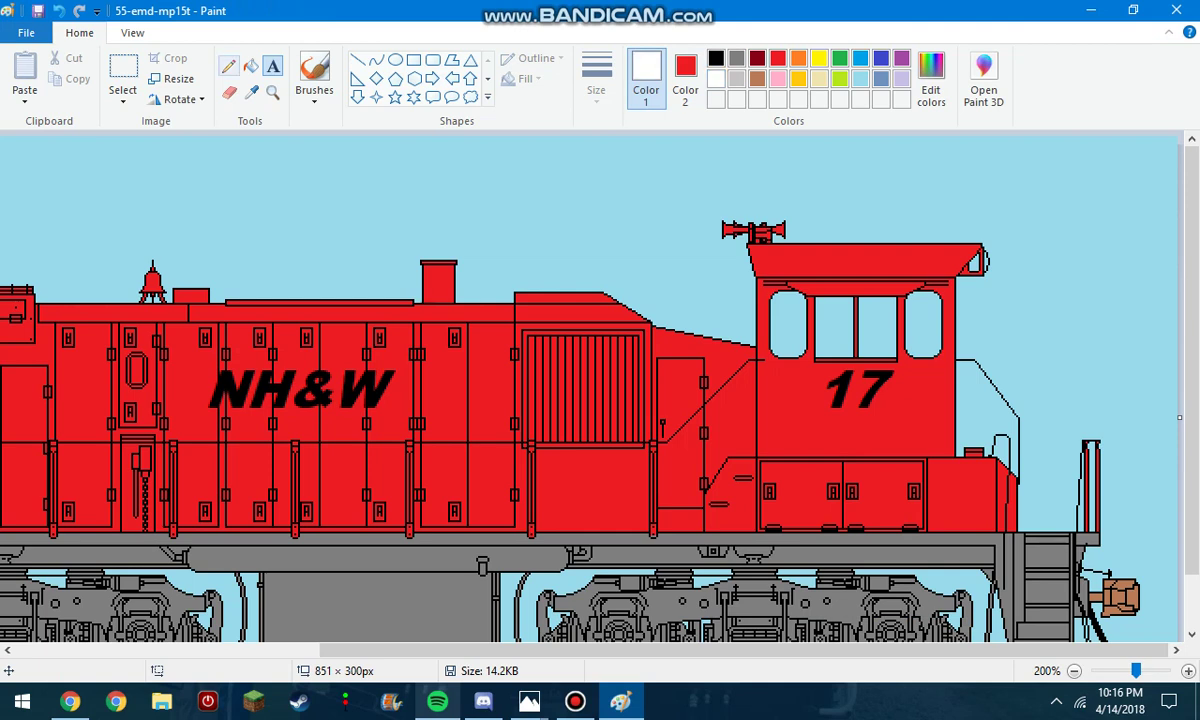
pyautogui.click(788, 335)
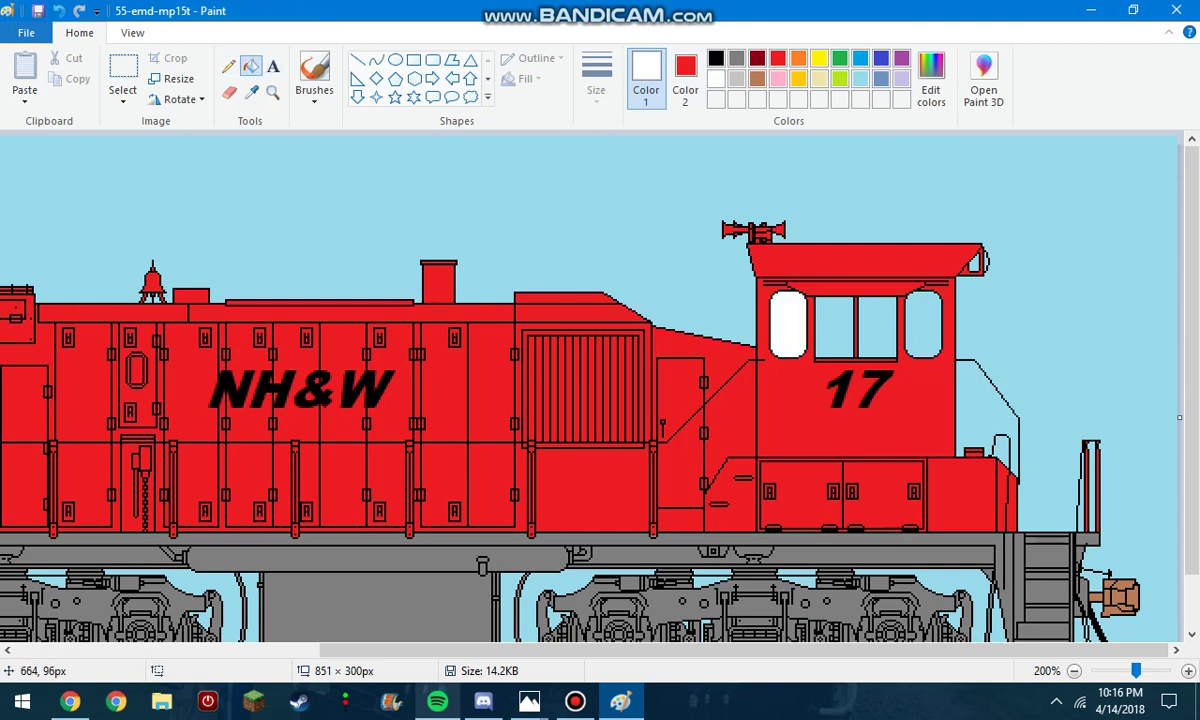
pyautogui.click(835, 325)
pyautogui.click(877, 325)
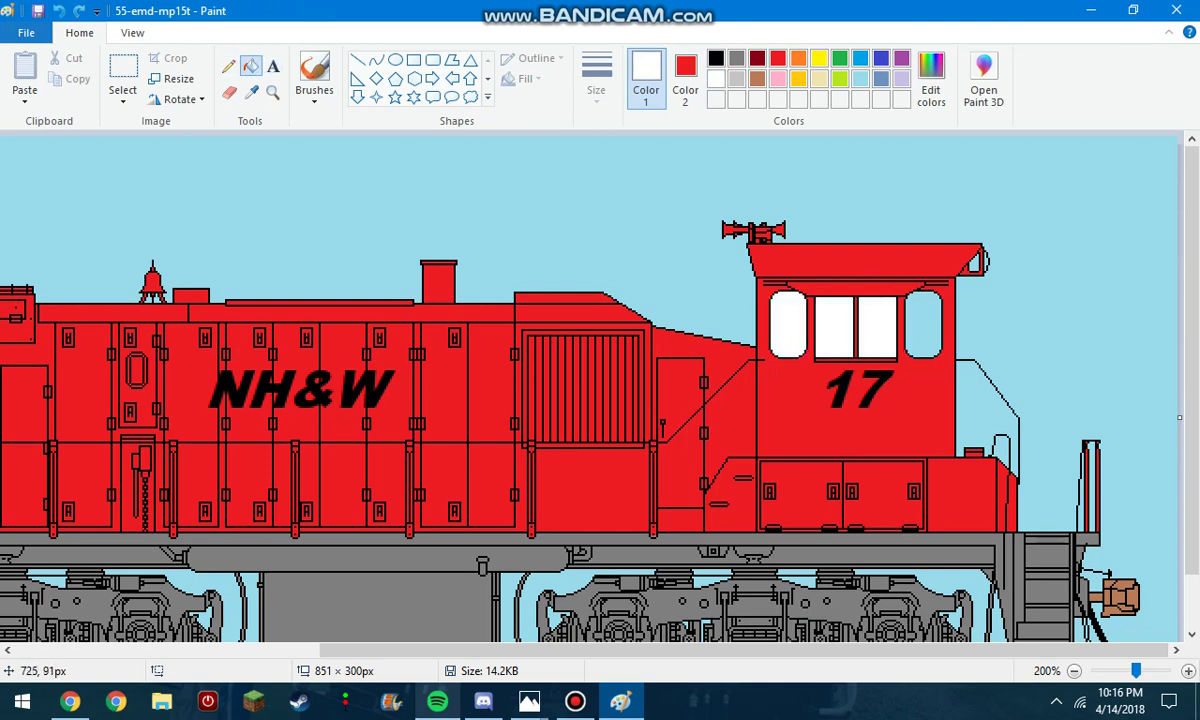
# Fill the headlights at both ends of the locomotive with white
pyautogui.scroll(5, 8, 280)
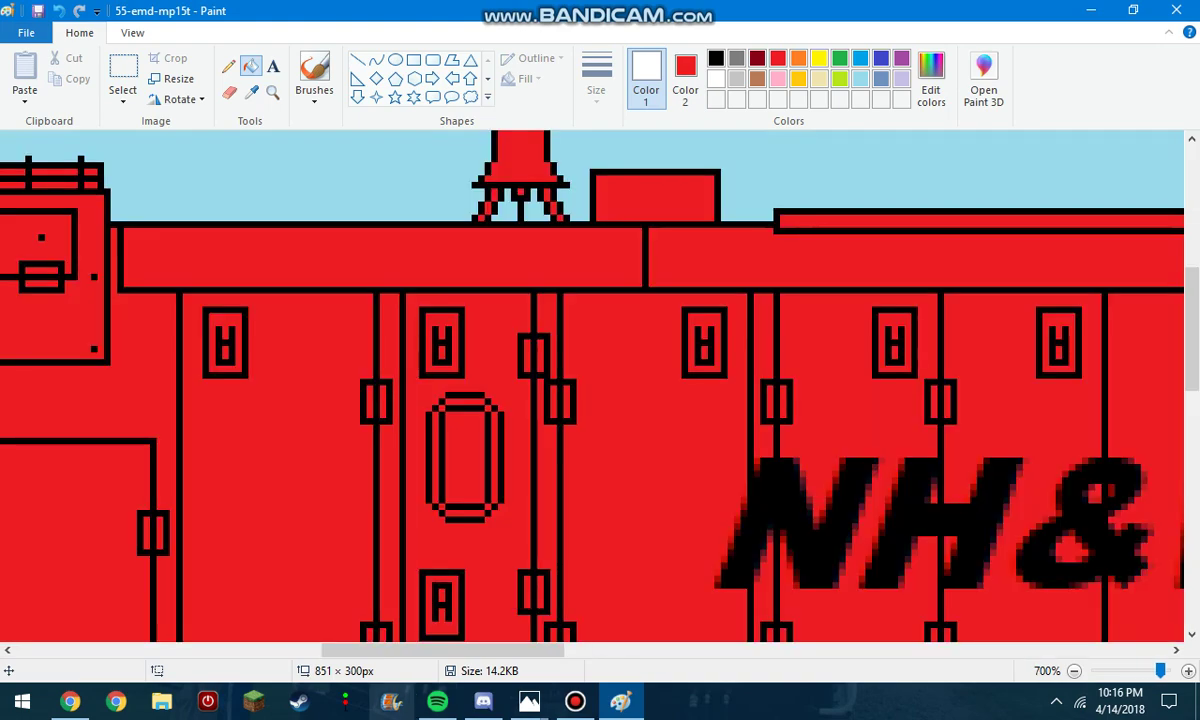
pyautogui.moveTo(392, 650); pyautogui.dragTo(87, 650)
pyautogui.click(425, 284)
pyautogui.click(371, 273)
pyautogui.scroll(-5, 369, 273)
pyautogui.moveTo(400, 650); pyautogui.dragTo(715, 650)
pyautogui.scroll(4, 993, 231)
pyautogui.moveTo(470, 650); pyautogui.dragTo(898, 650)
pyautogui.hscroll(5, 600, 390)
pyautogui.scroll(-3, 600, 390)
pyautogui.scroll(-4, 595, 345)
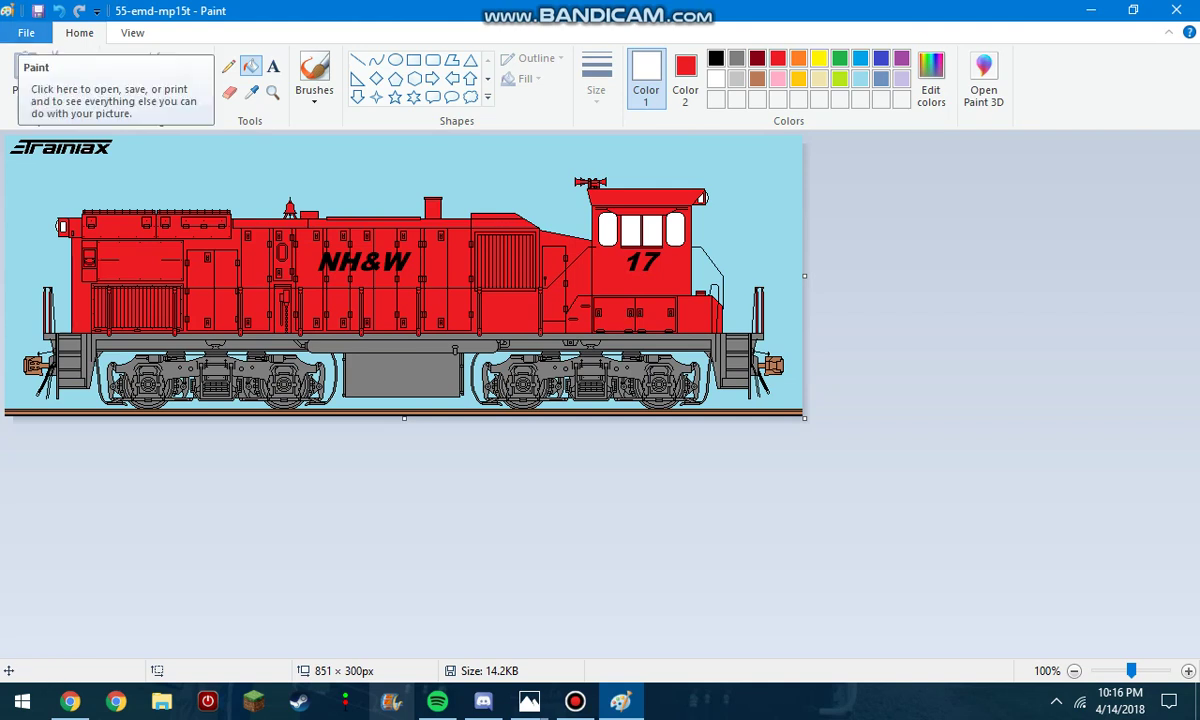
# Save the finished drawing to the Desktop as a PNG picture named "NH&W 17"
pyautogui.click(26, 32)
pyautogui.moveTo(60, 188)
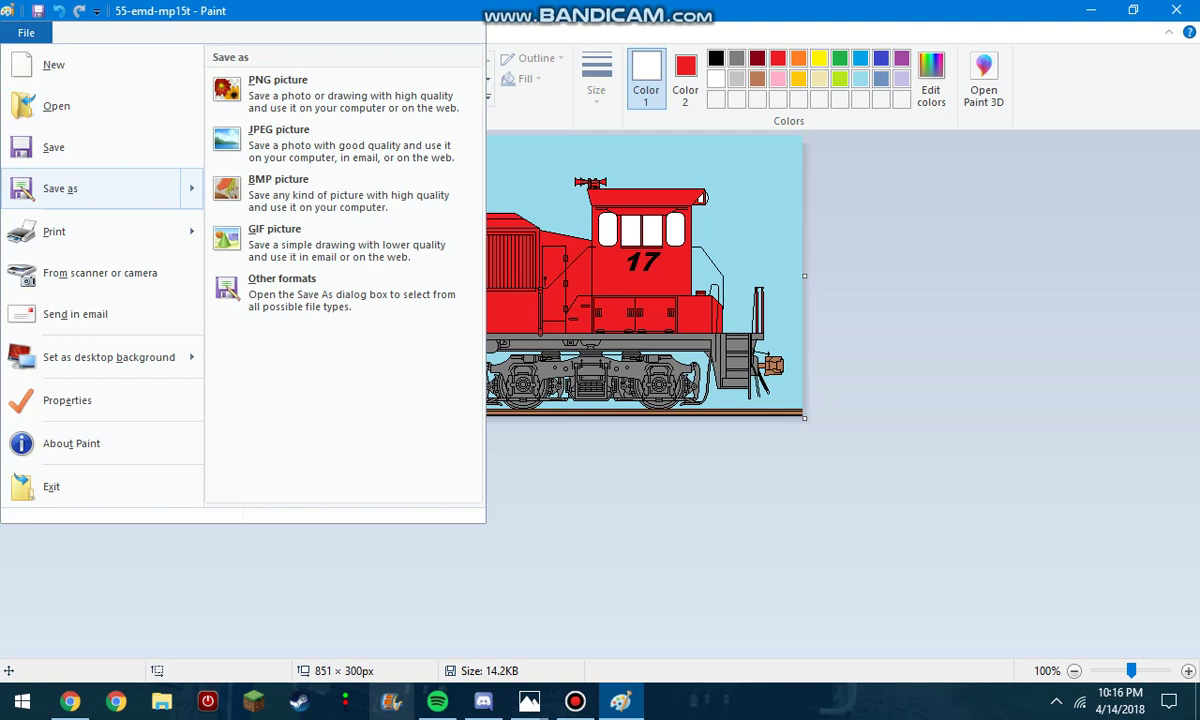
pyautogui.click(278, 88)
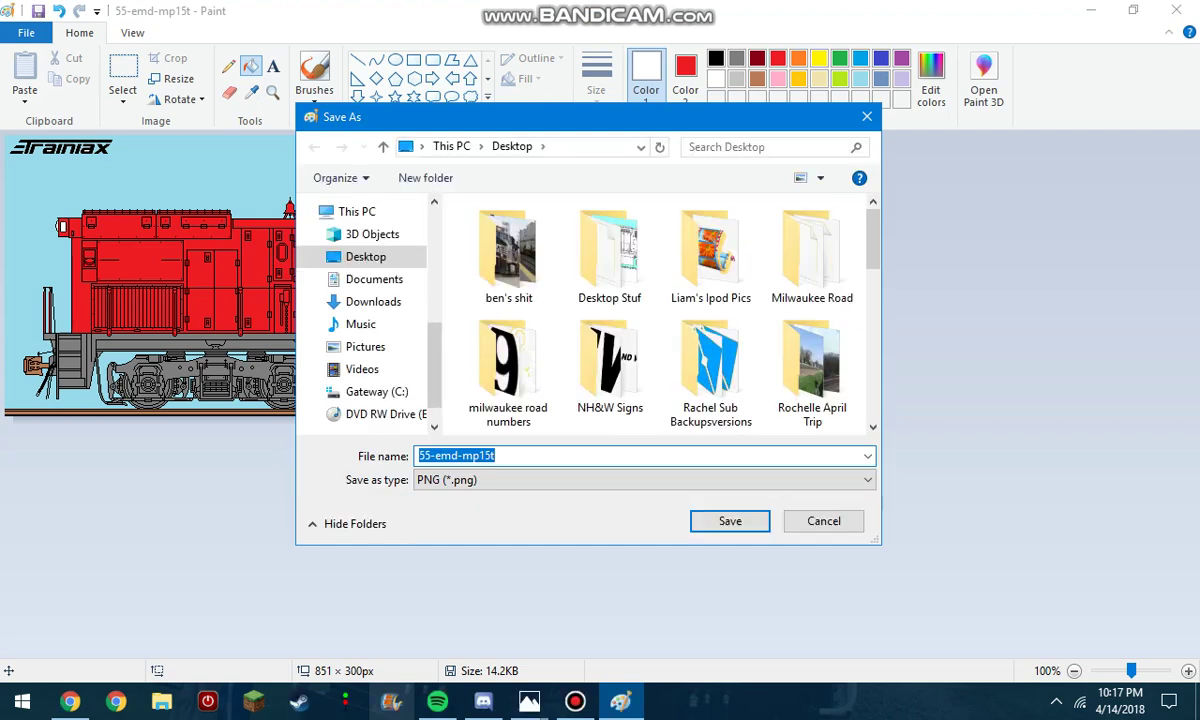
pyautogui.write('NH')
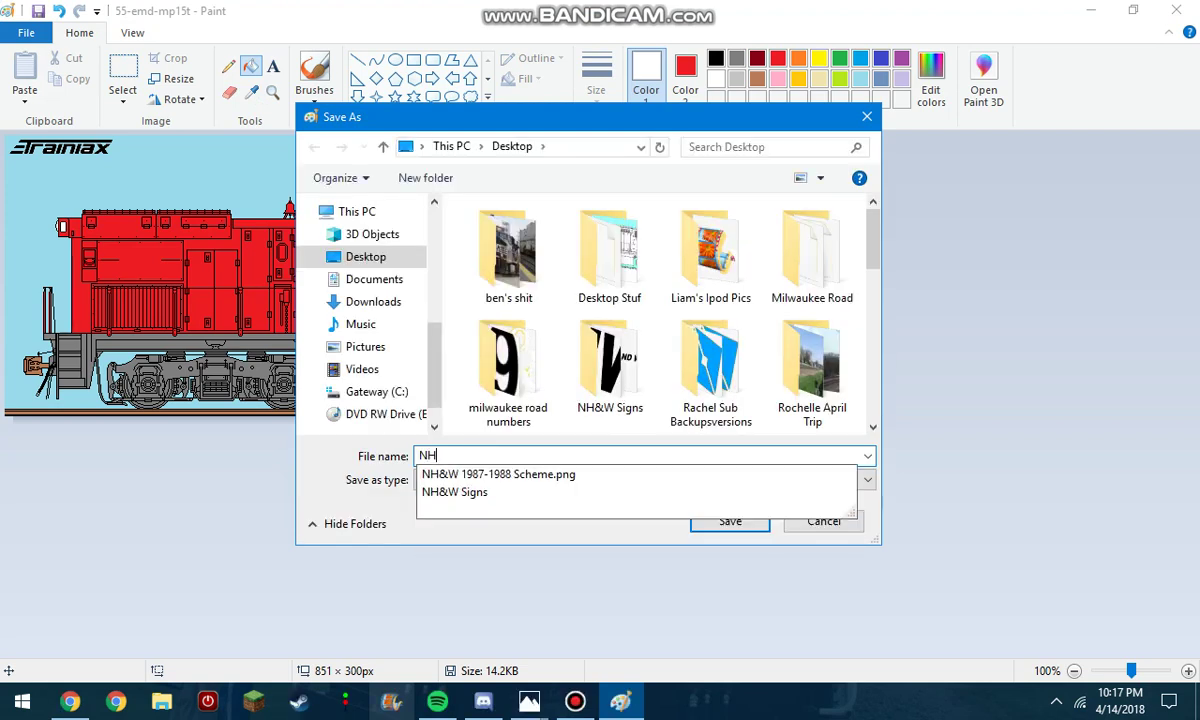
pyautogui.write('&W 17')
pyautogui.press('Return')
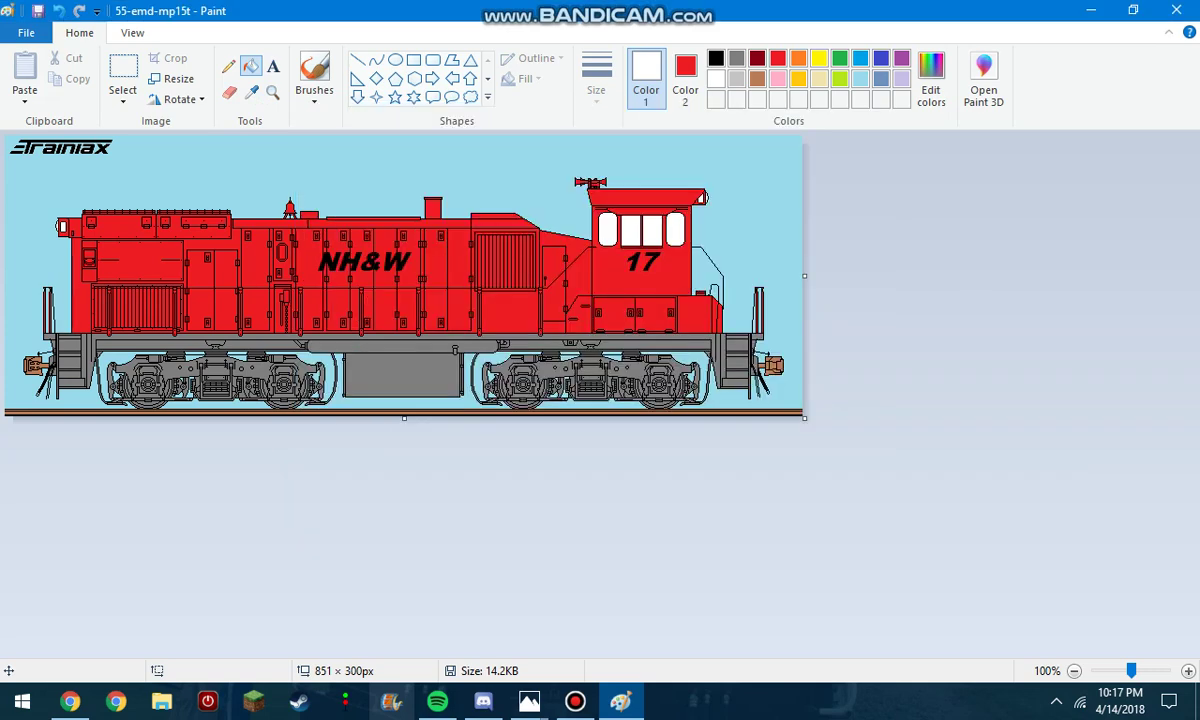